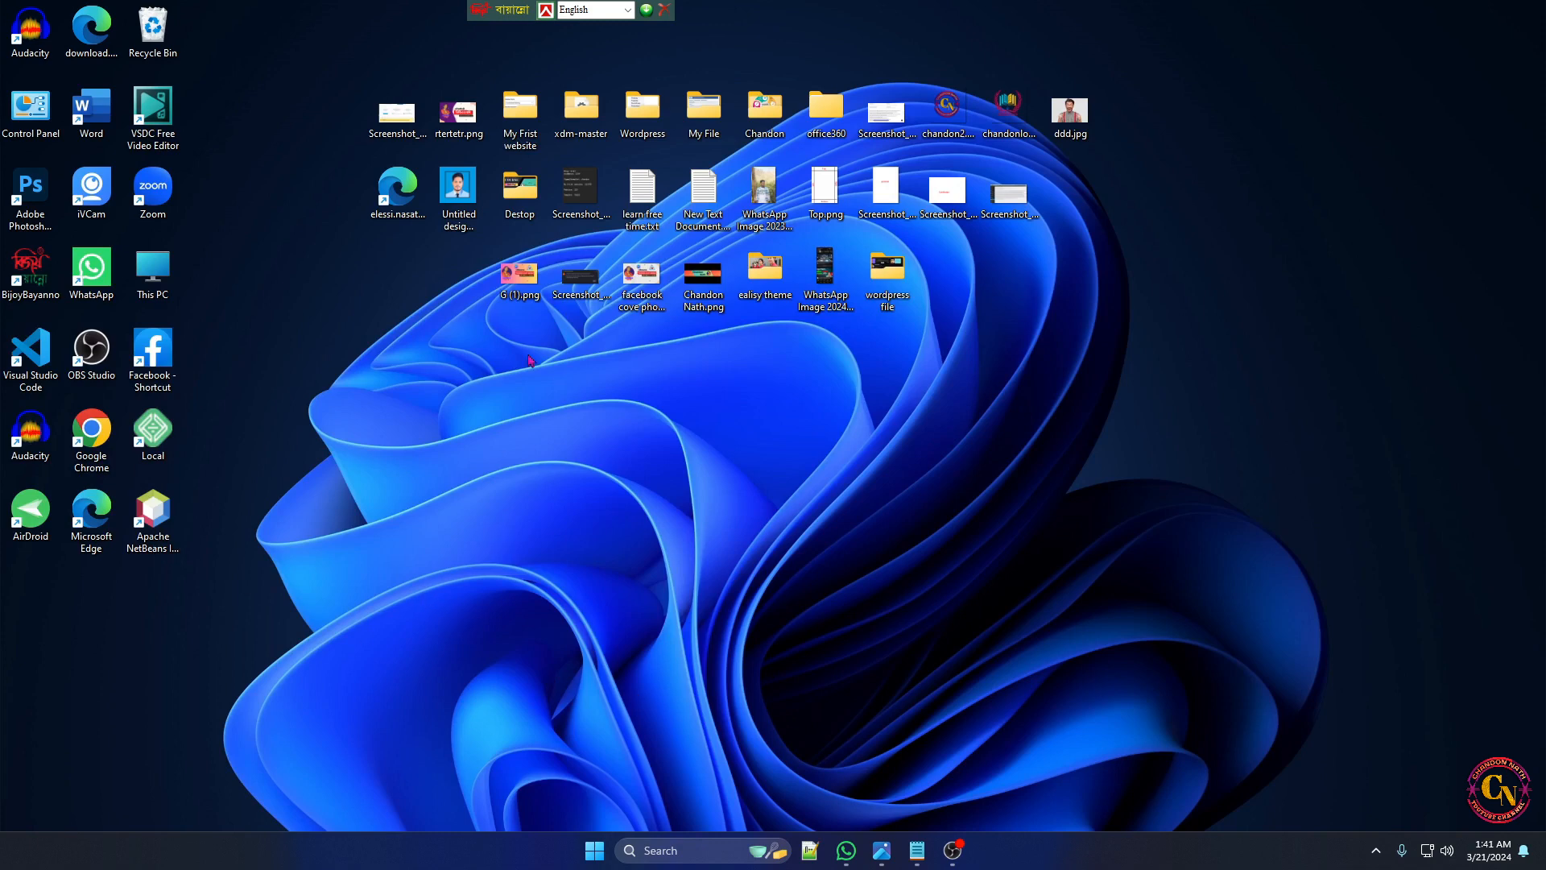
Preview the thumbnail image G (1).png from the desktop, then clear its viewer windows from view
double_click(517, 278)
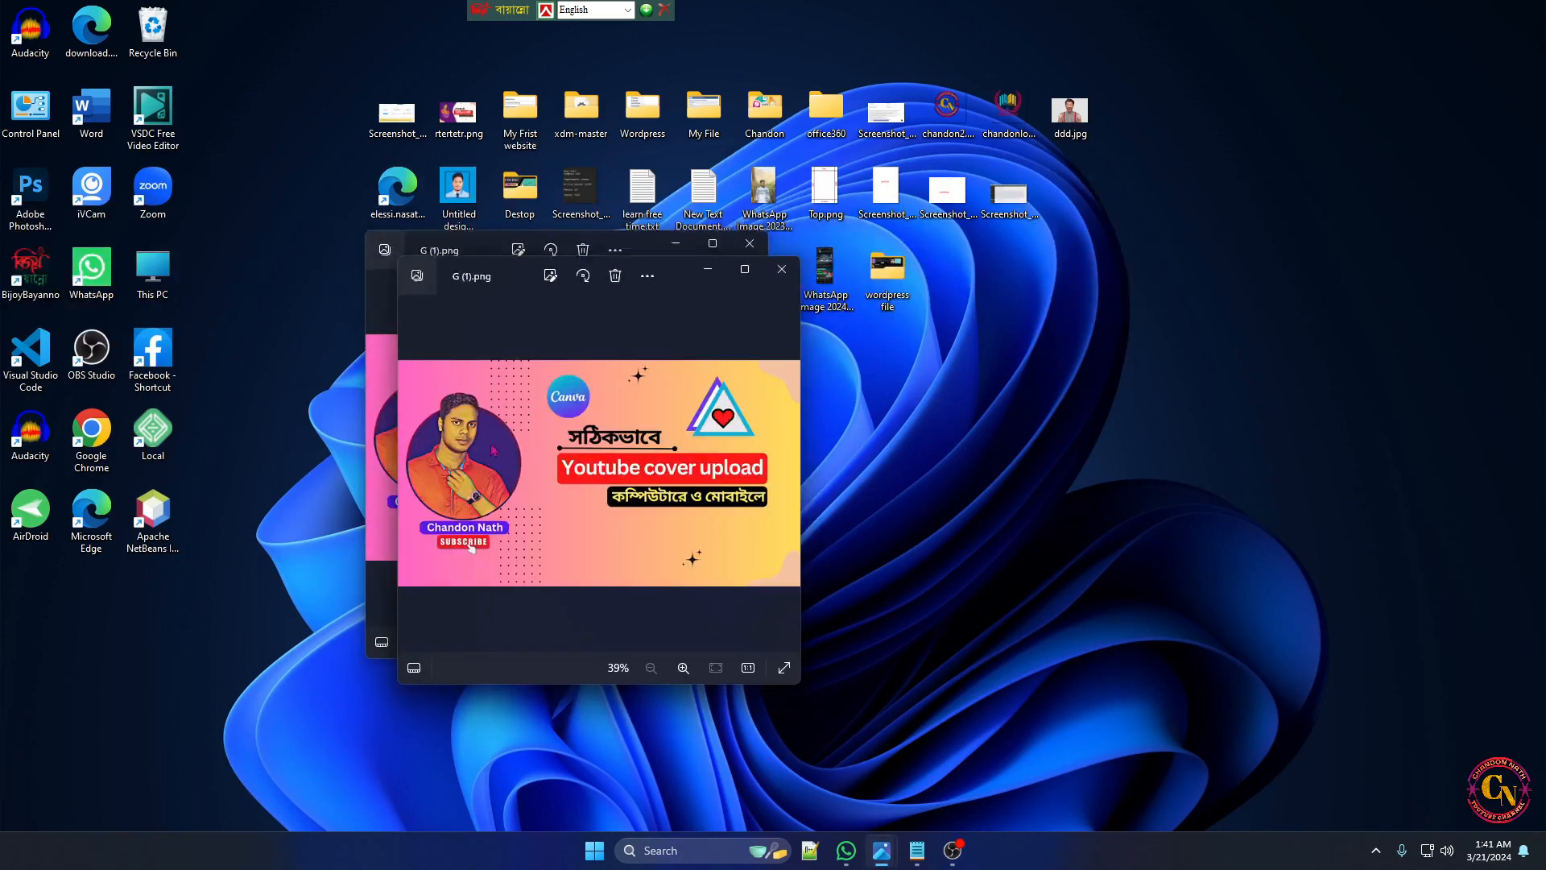
left_click(723, 280)
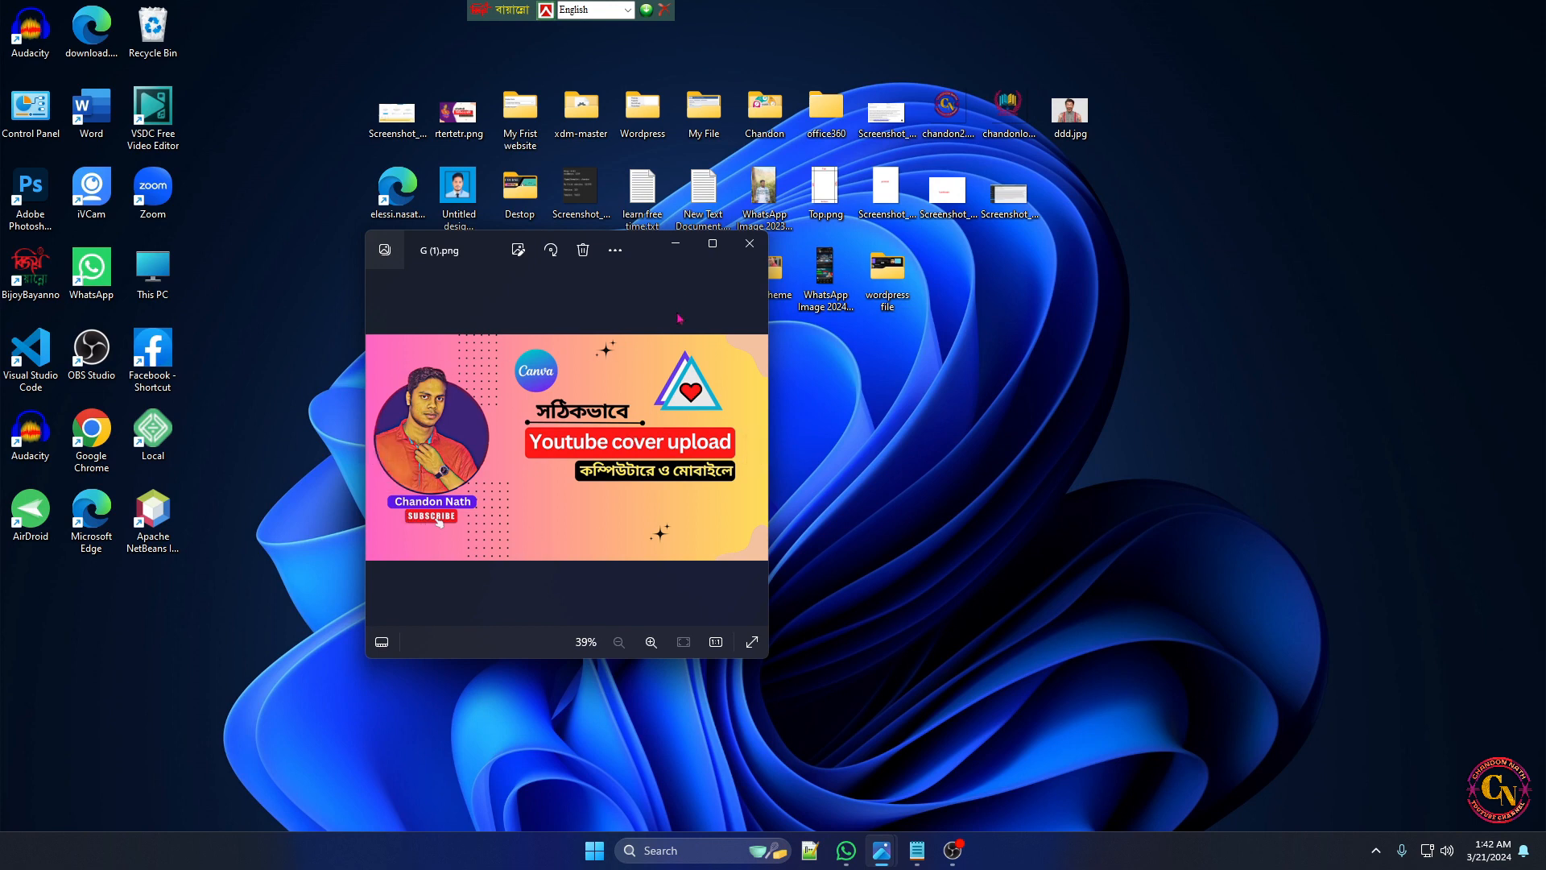
left_click(675, 245)
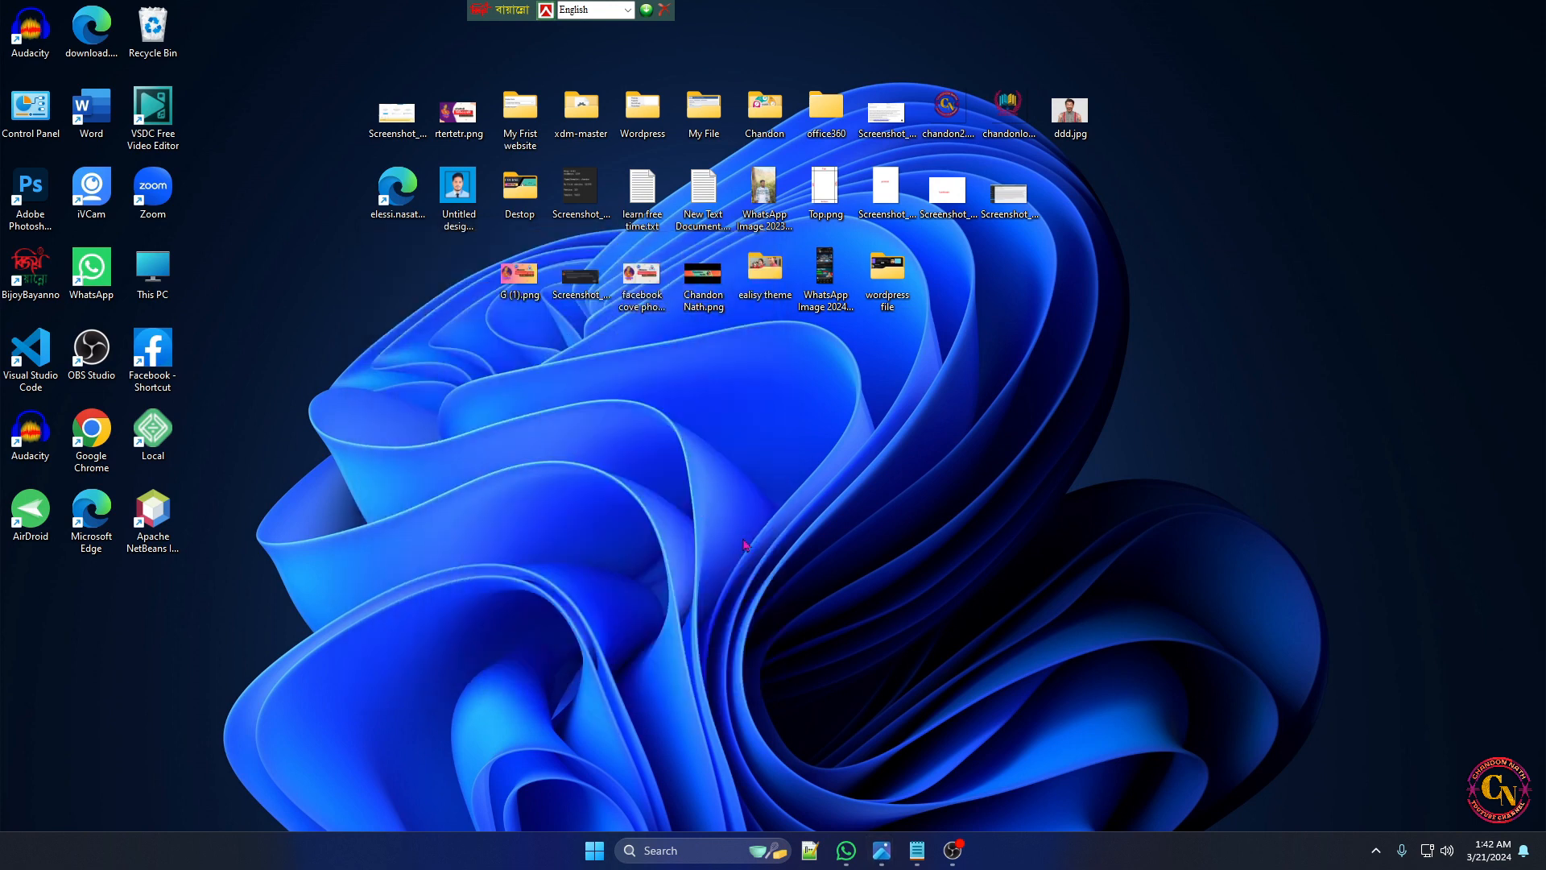
Review the prepared video title, description, keywords and social links in the Notepad notes, then minimize them
left_click(923, 857)
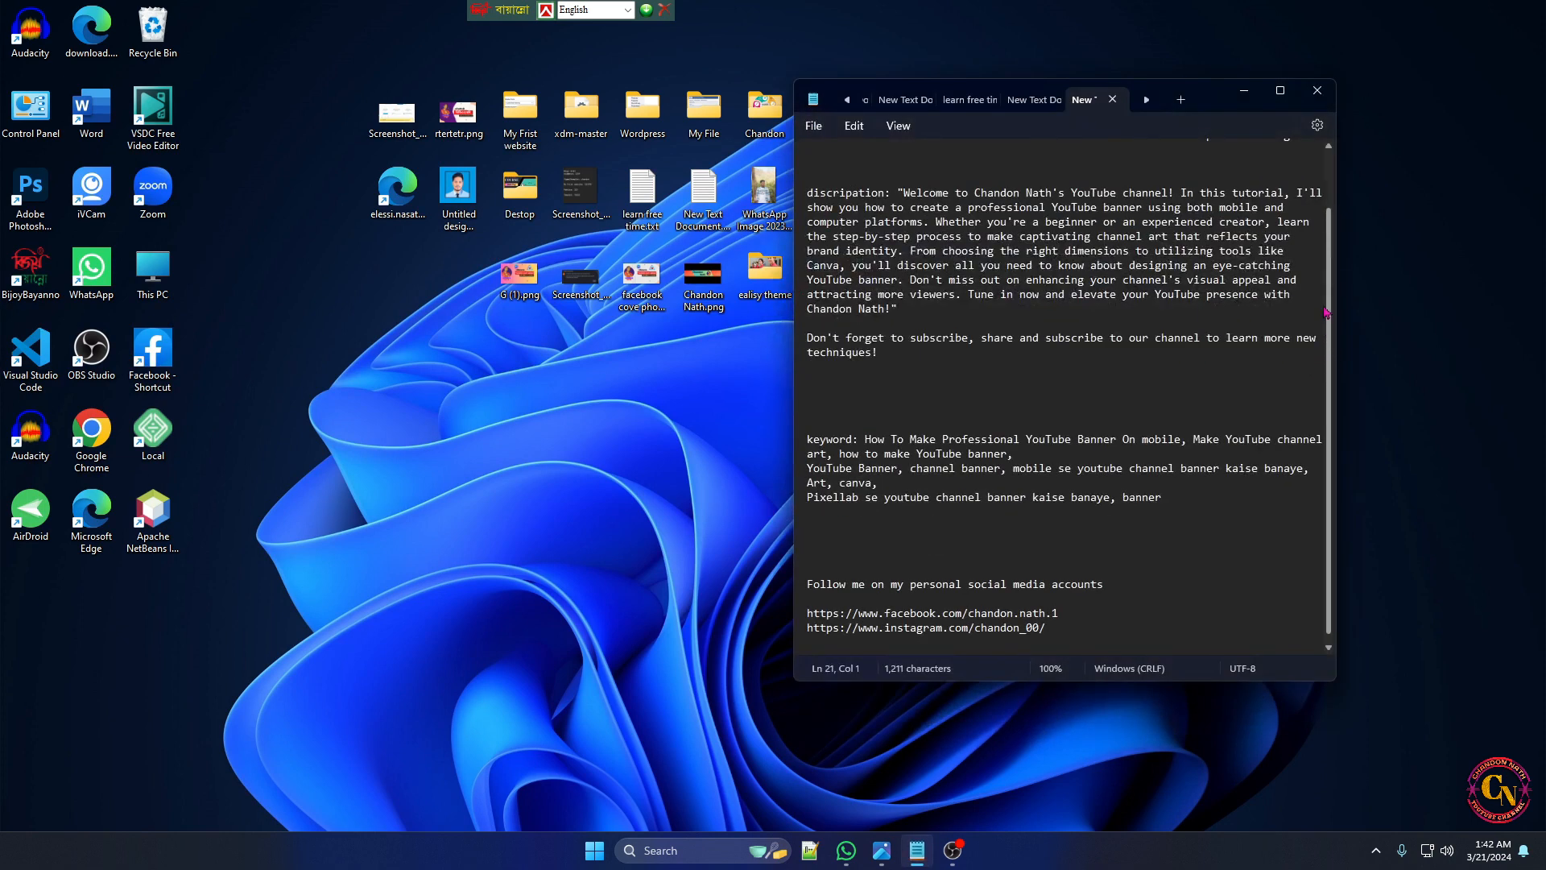
scroll(1332, 312, "up", 2)
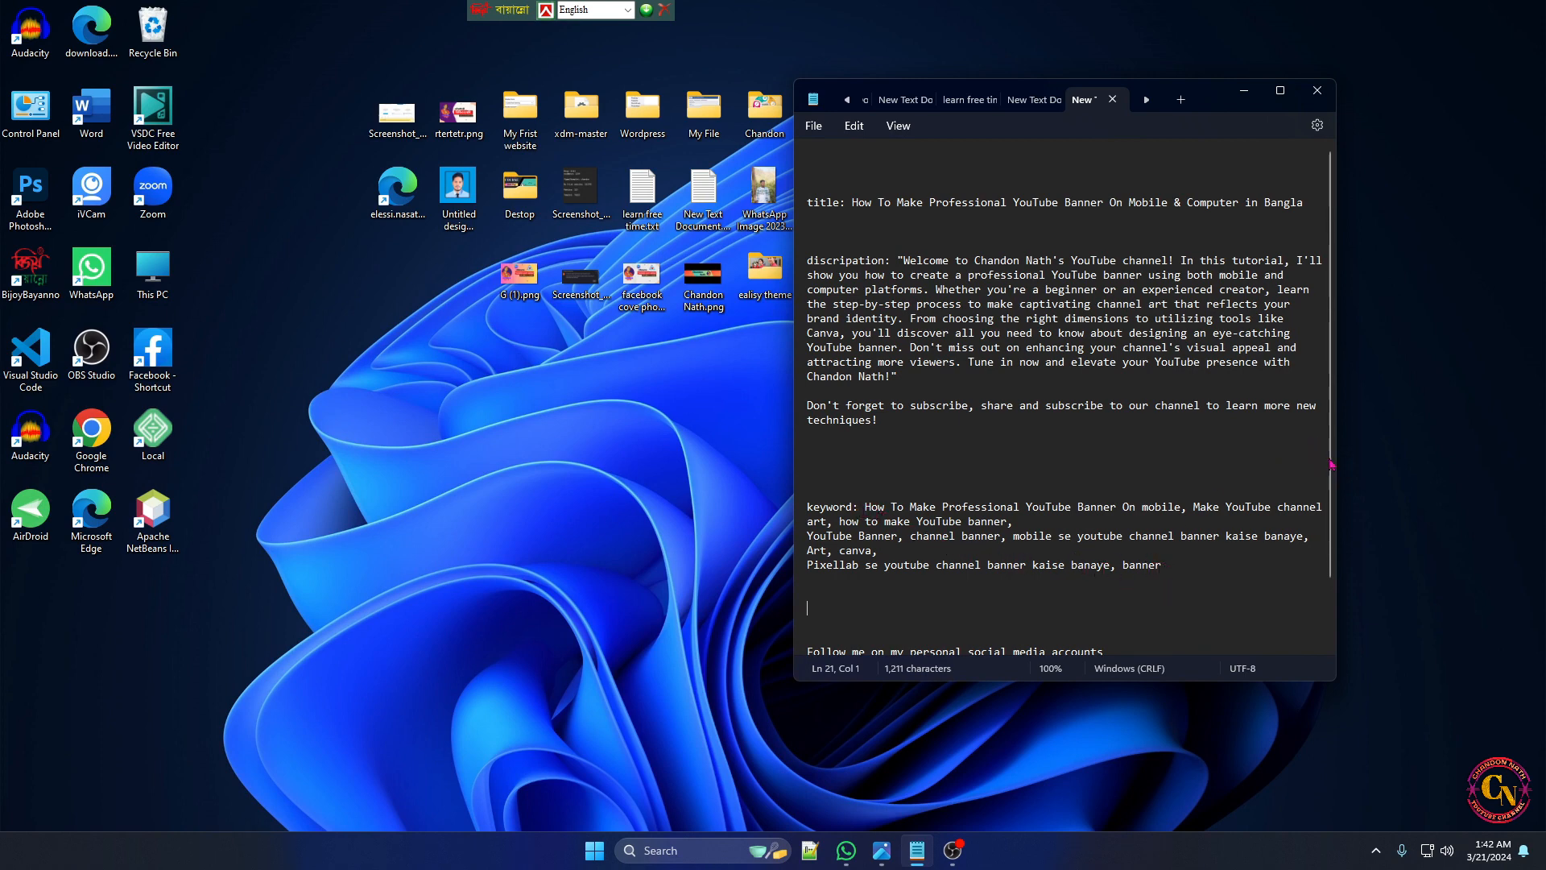
left_click_drag(1331, 464, 1335, 524)
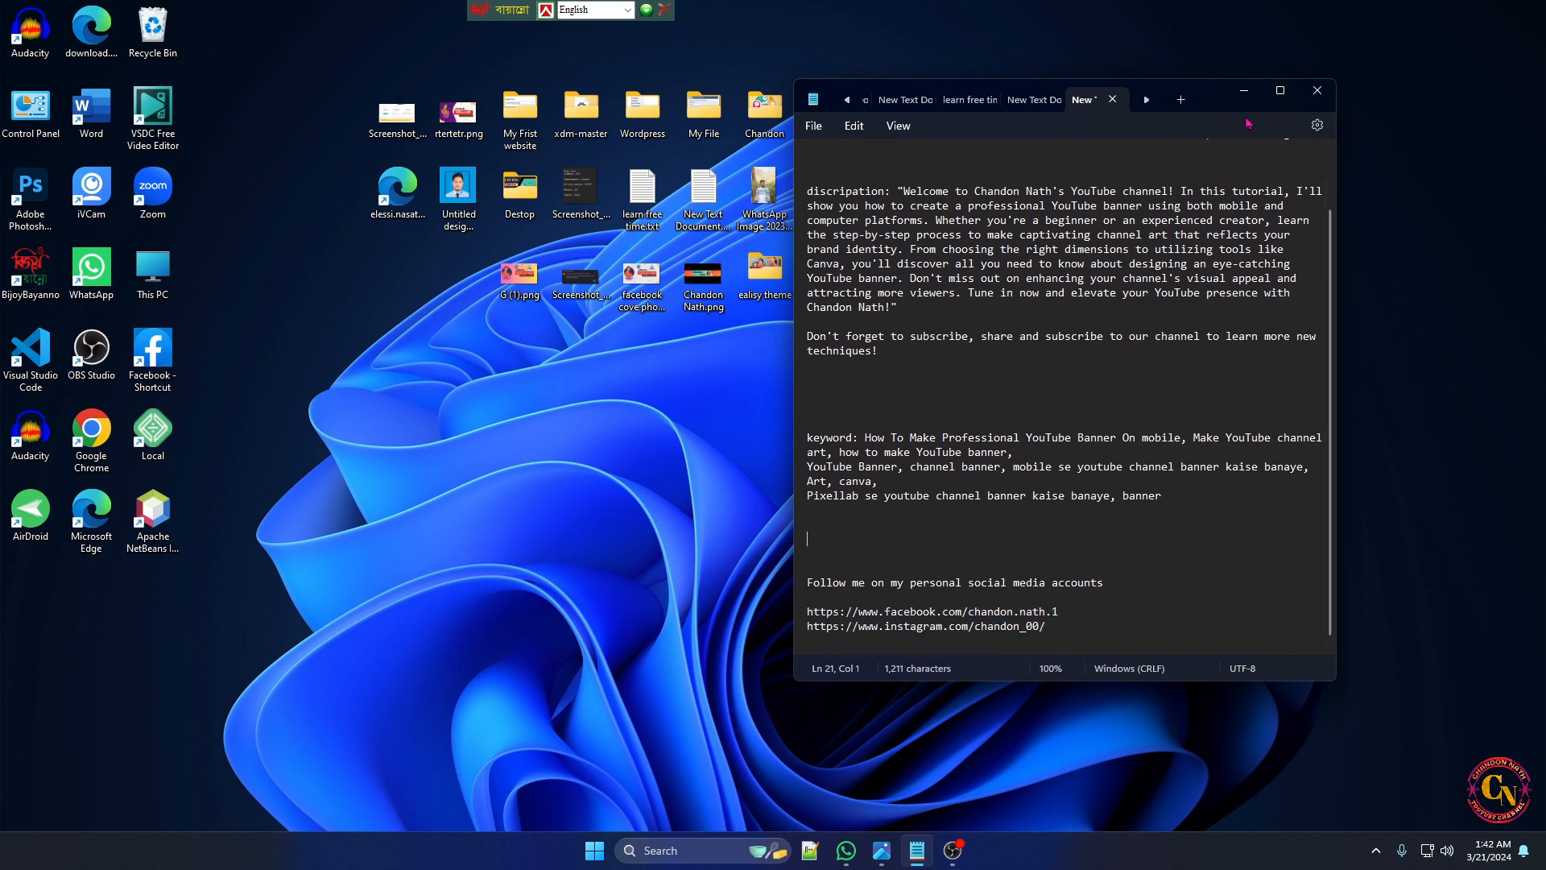
left_click(1244, 91)
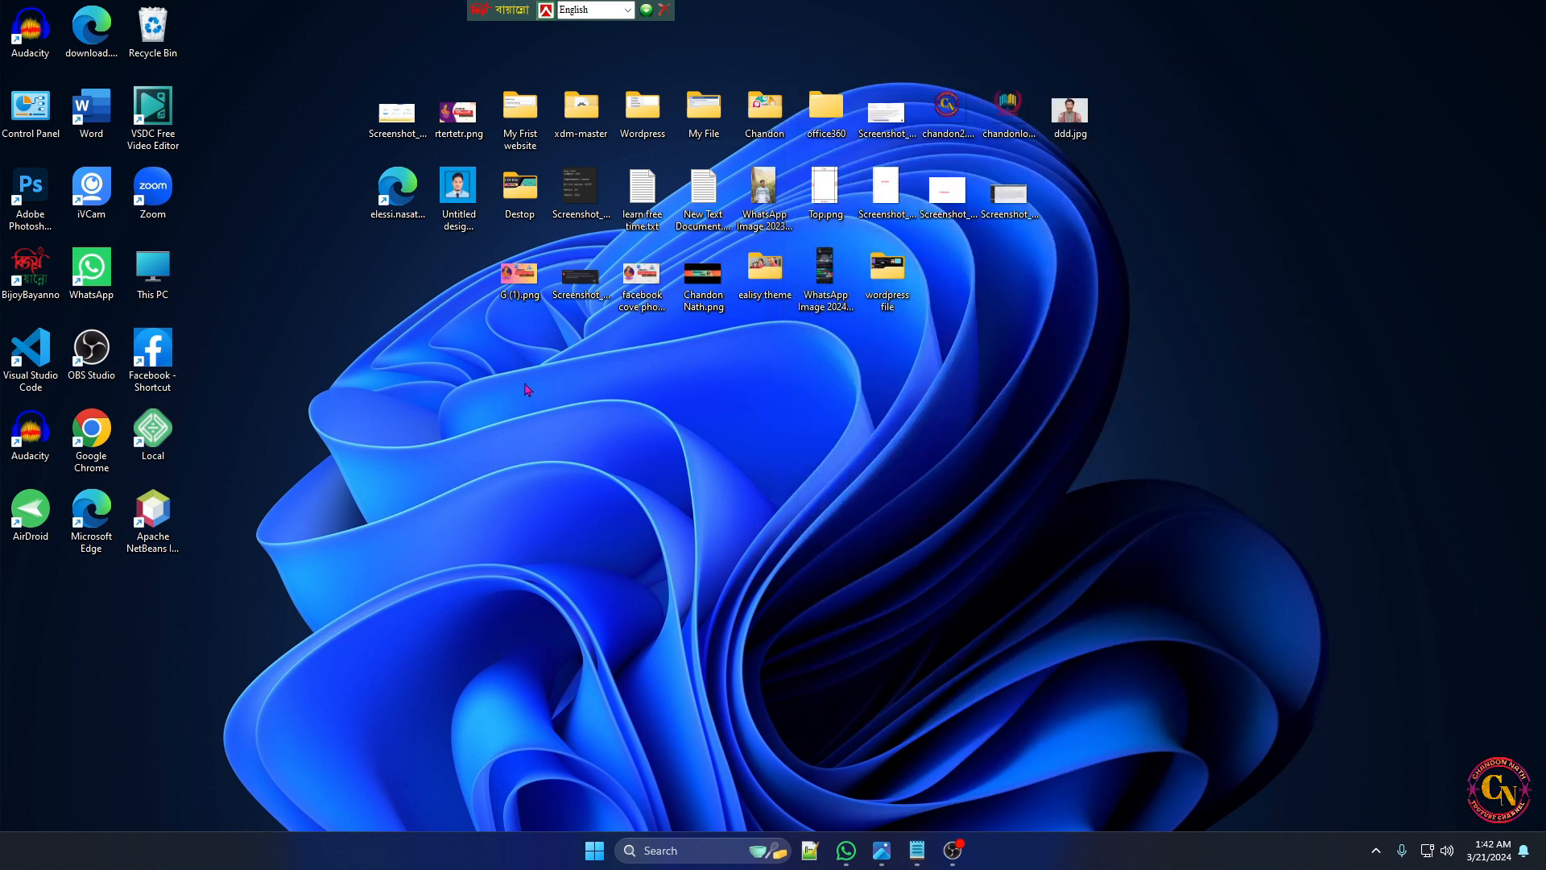
Open YouTube in Google Chrome and go to the signed-in account's own channel page
double_click(104, 445)
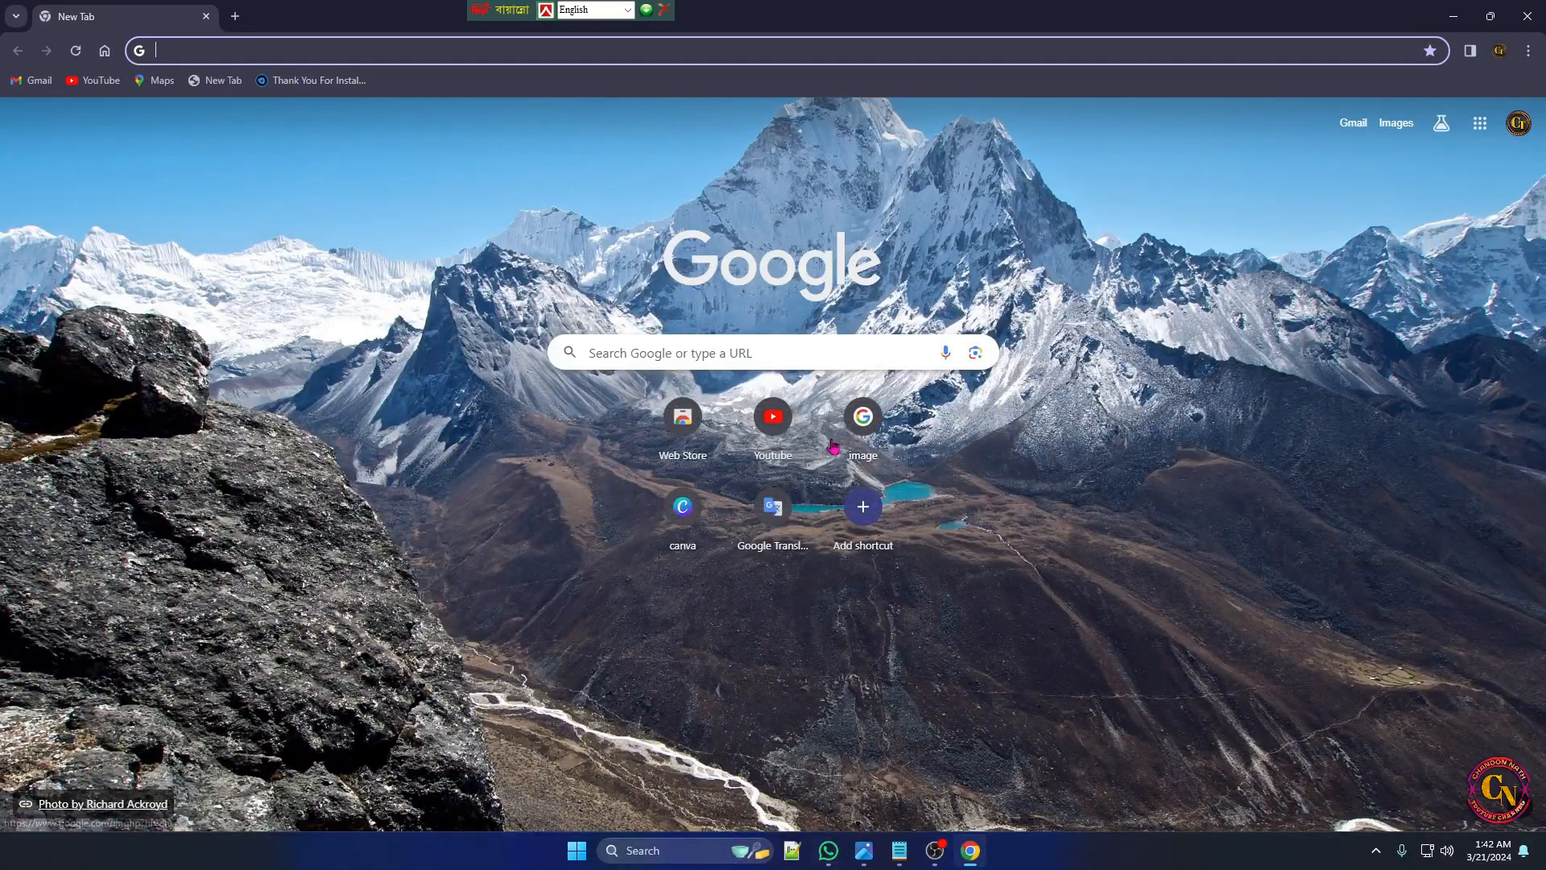
left_click(777, 419)
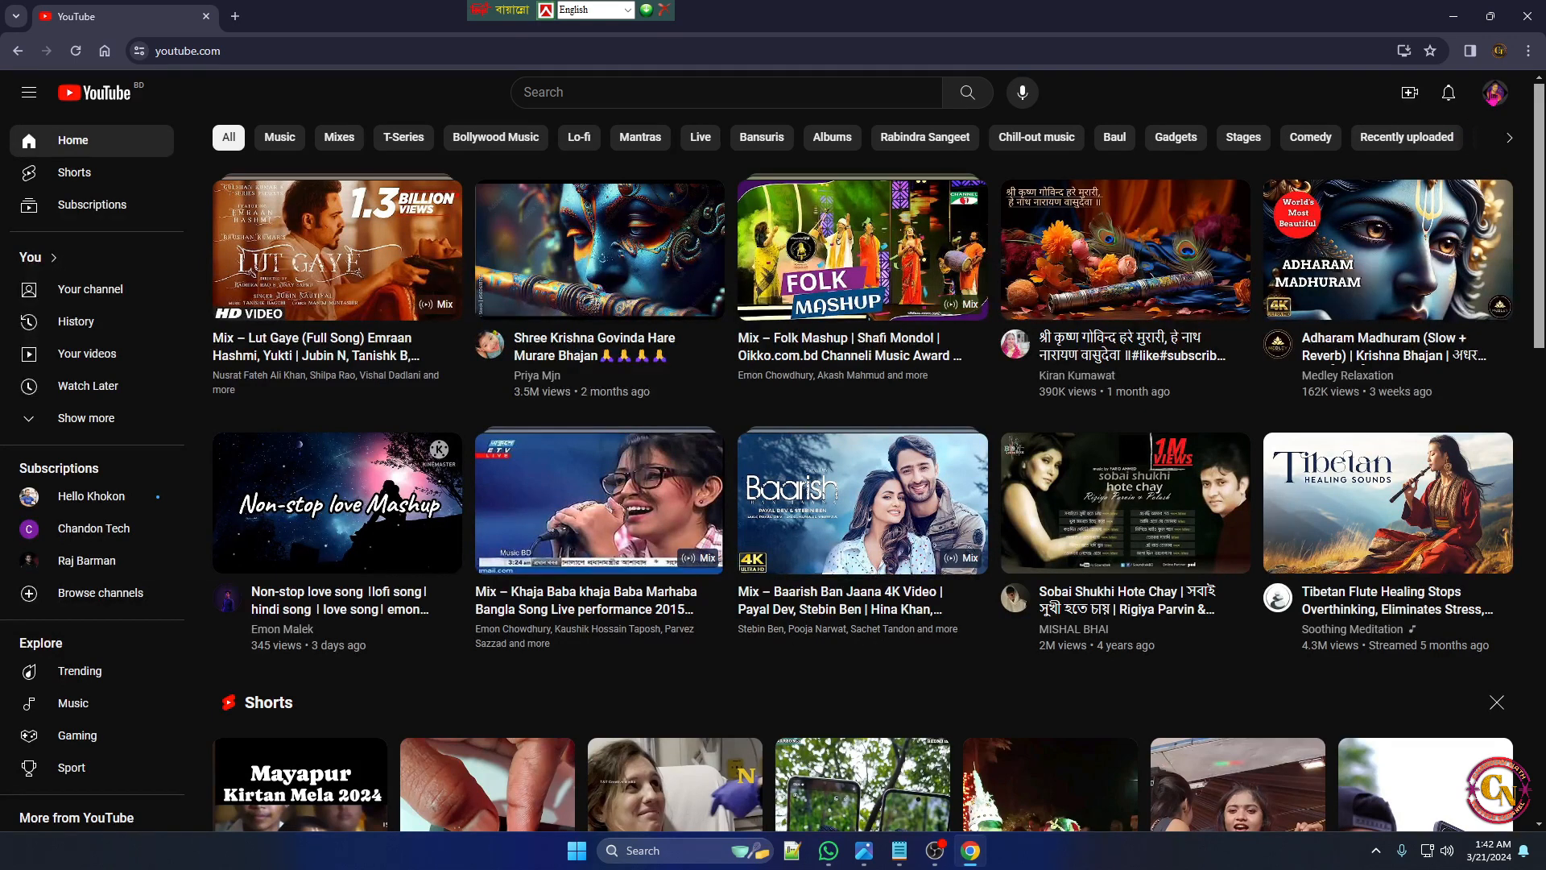
left_click(1494, 92)
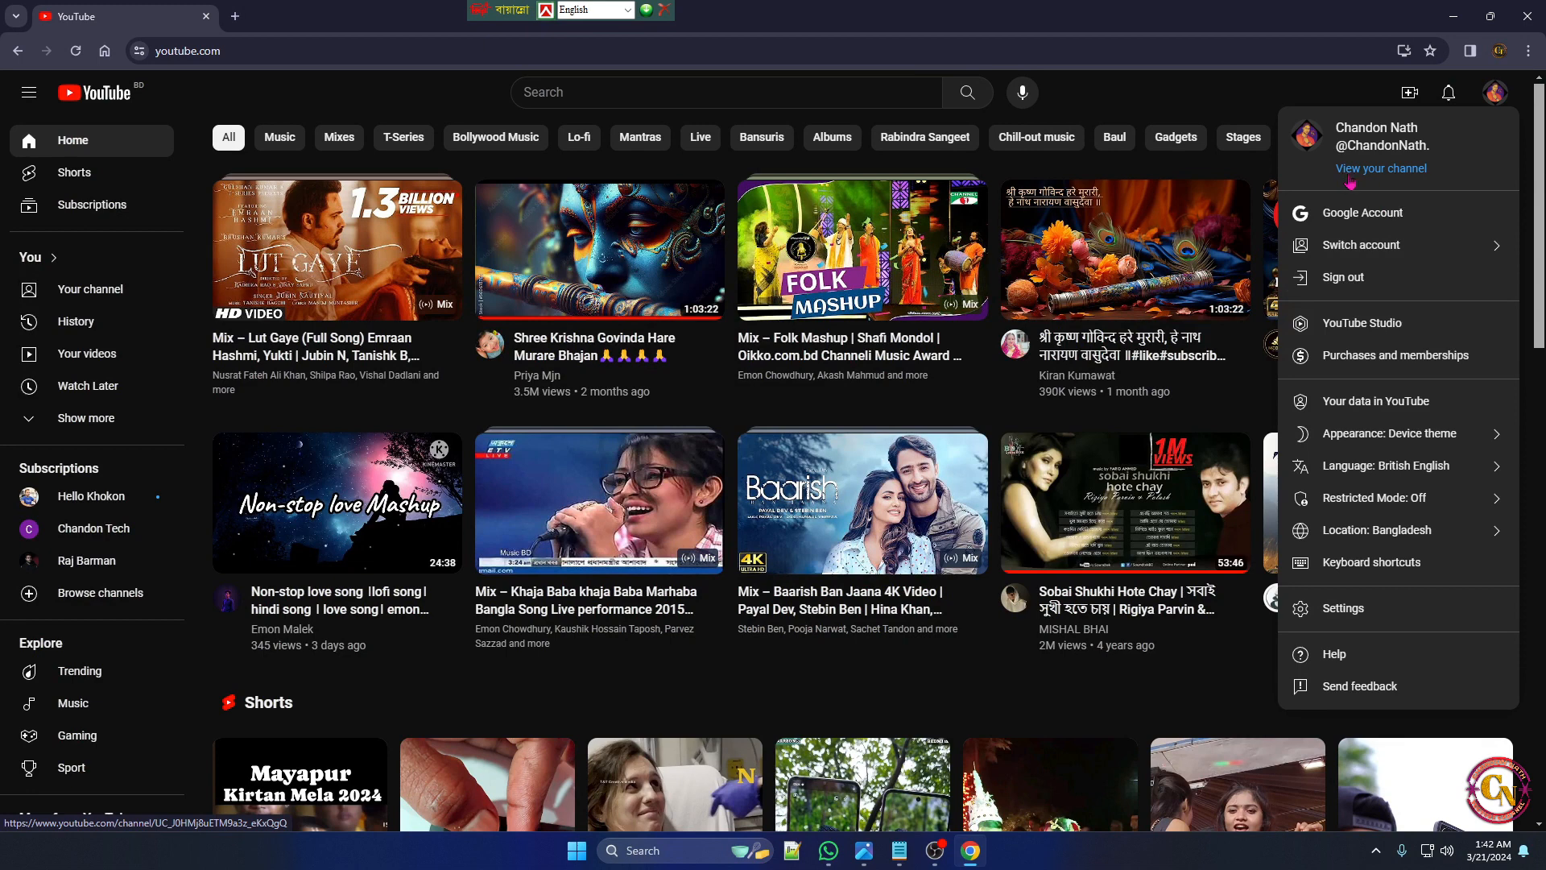
left_click(1361, 179)
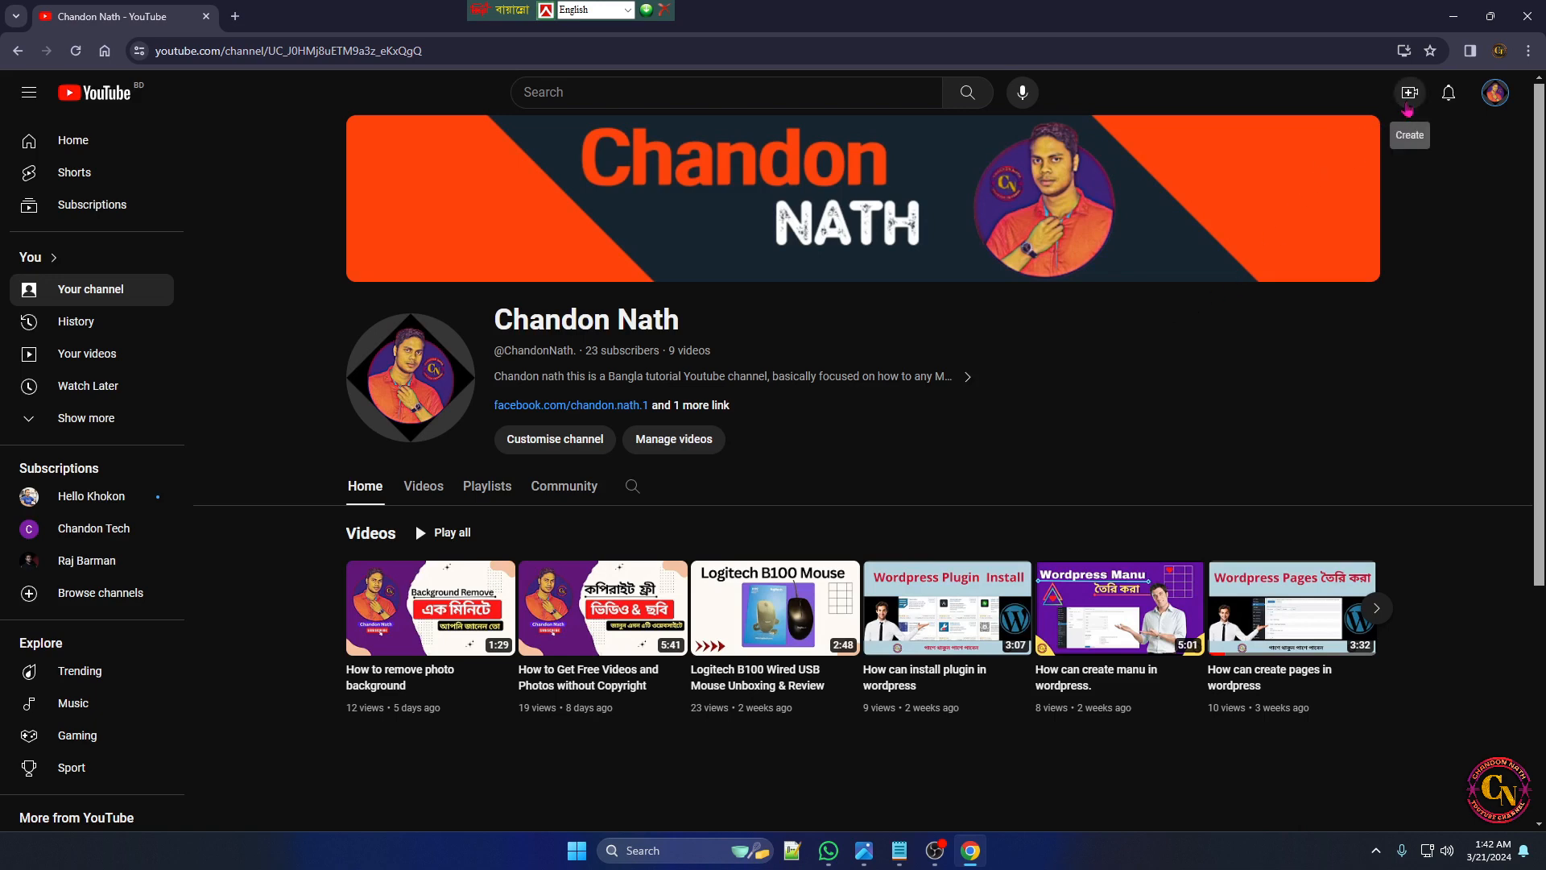
Start a new video upload with "How To Make Professional YouTube Banner On Mobile & Computer in Bangla.avi" from the Videos folder
left_click(1409, 94)
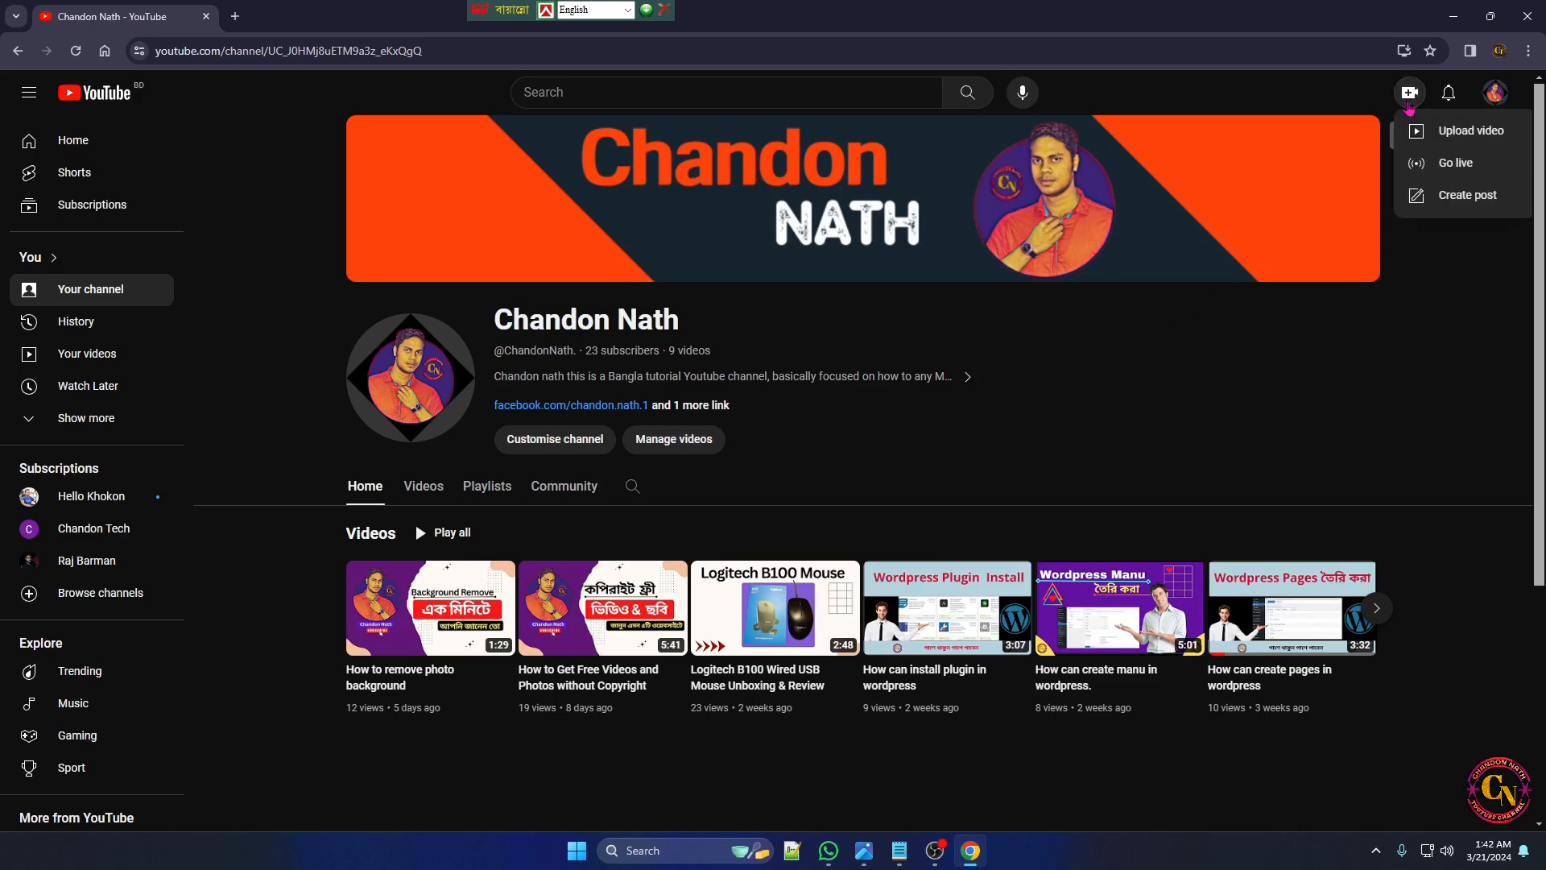
left_click(1459, 146)
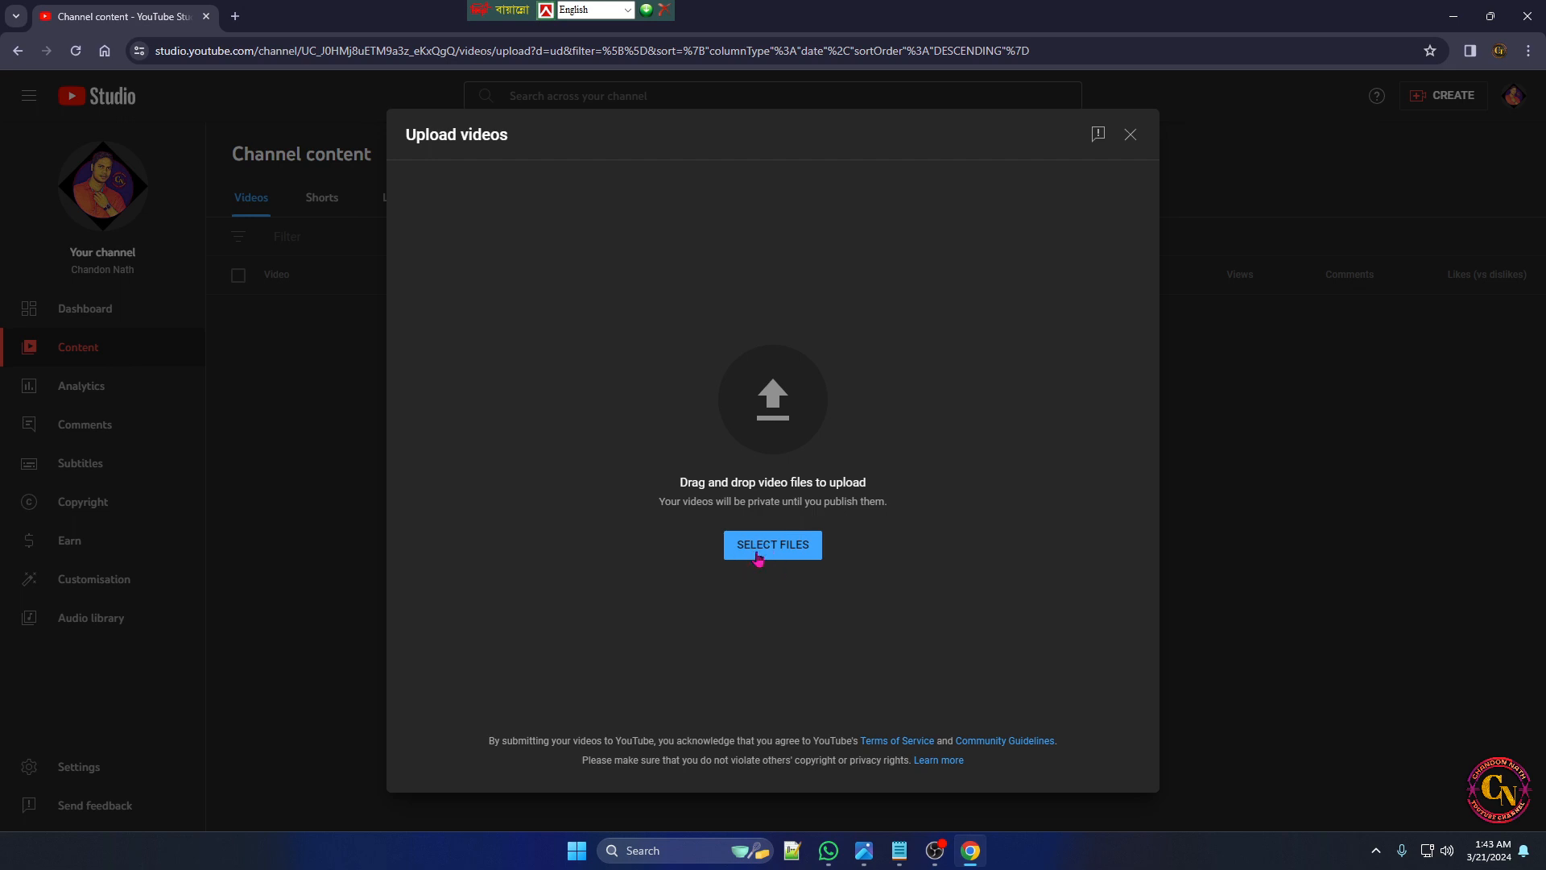
left_click(758, 555)
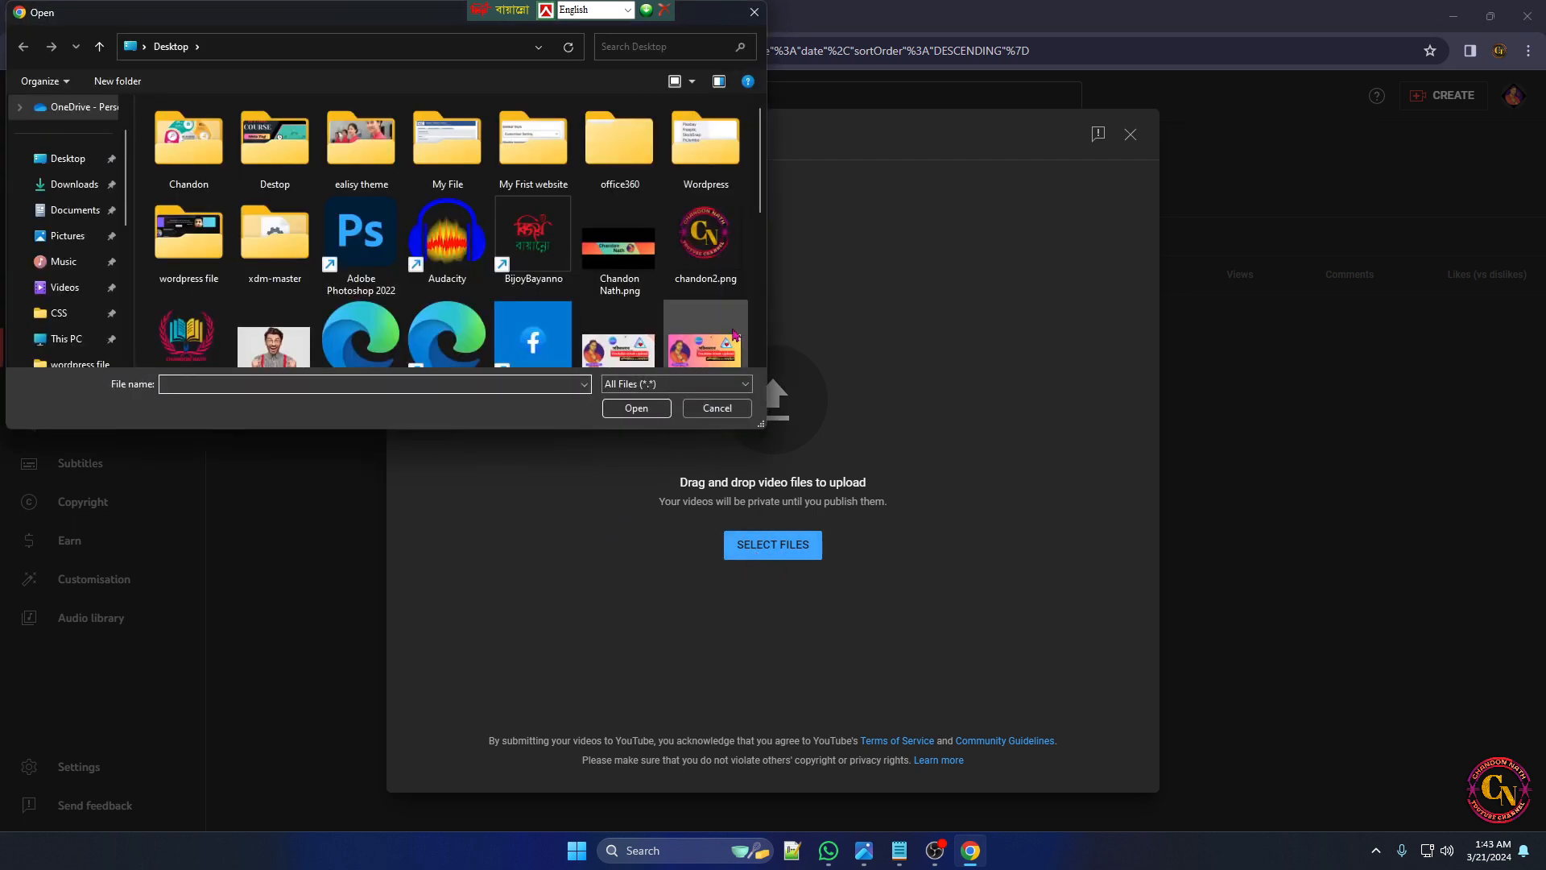
left_click_drag(760, 210, 759, 231)
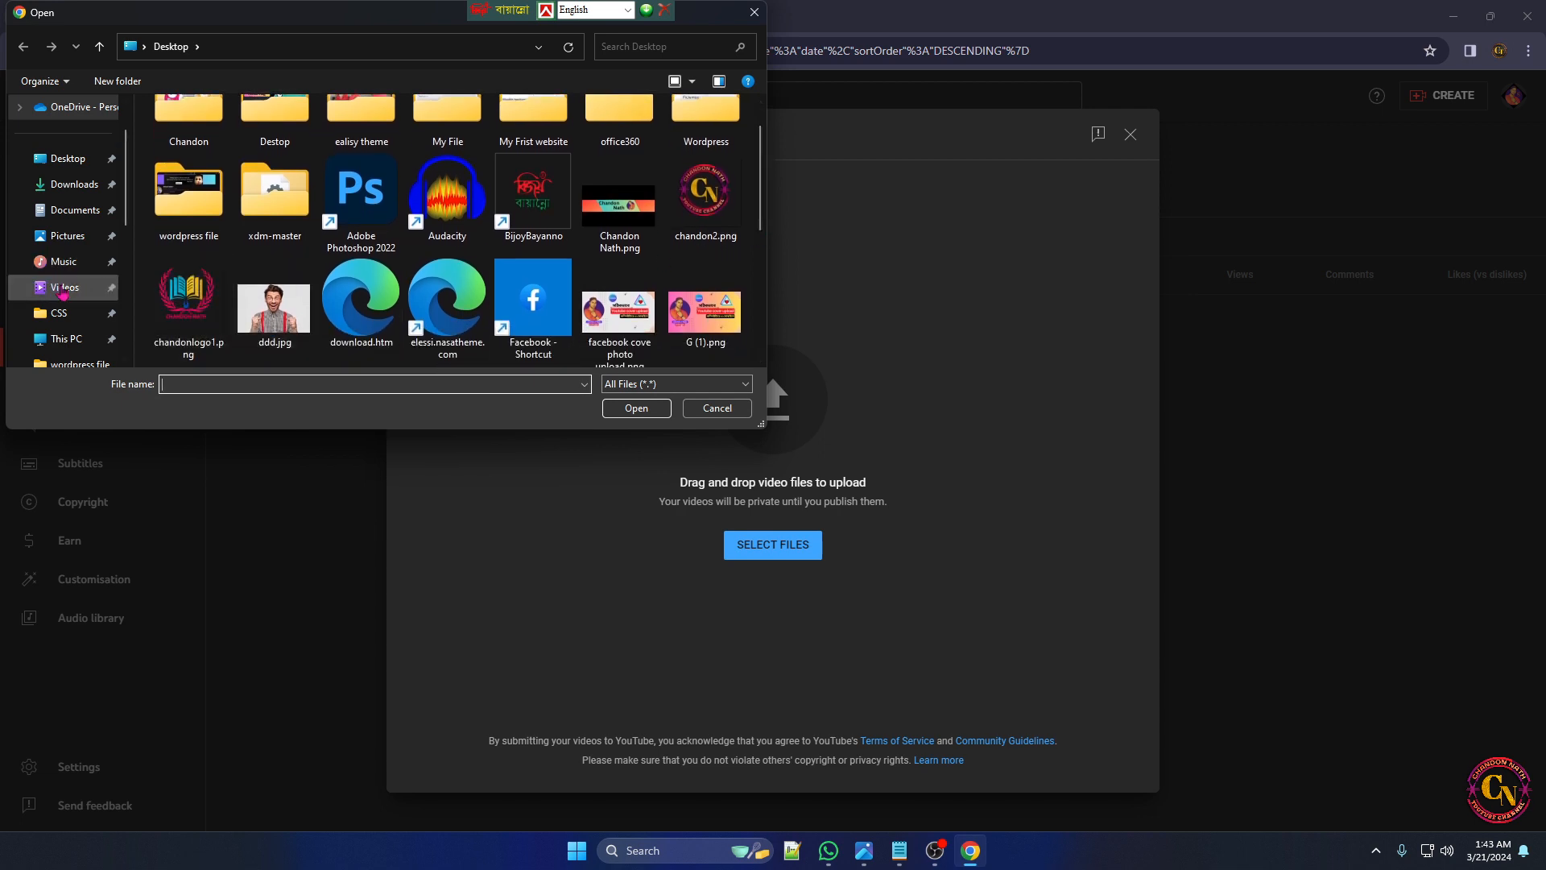
left_click(62, 289)
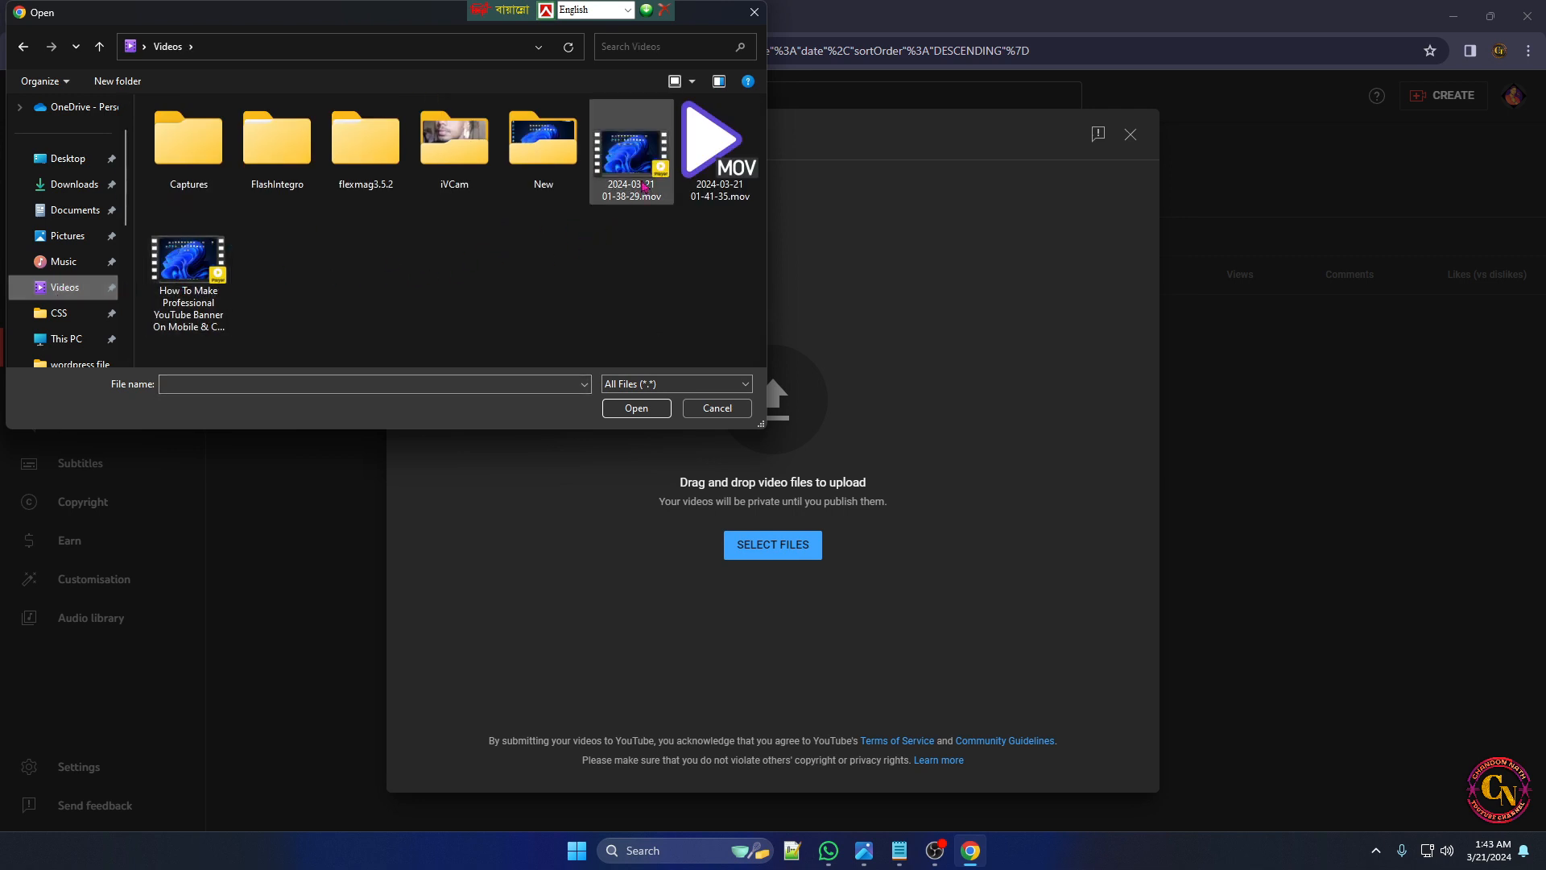
left_click(219, 288)
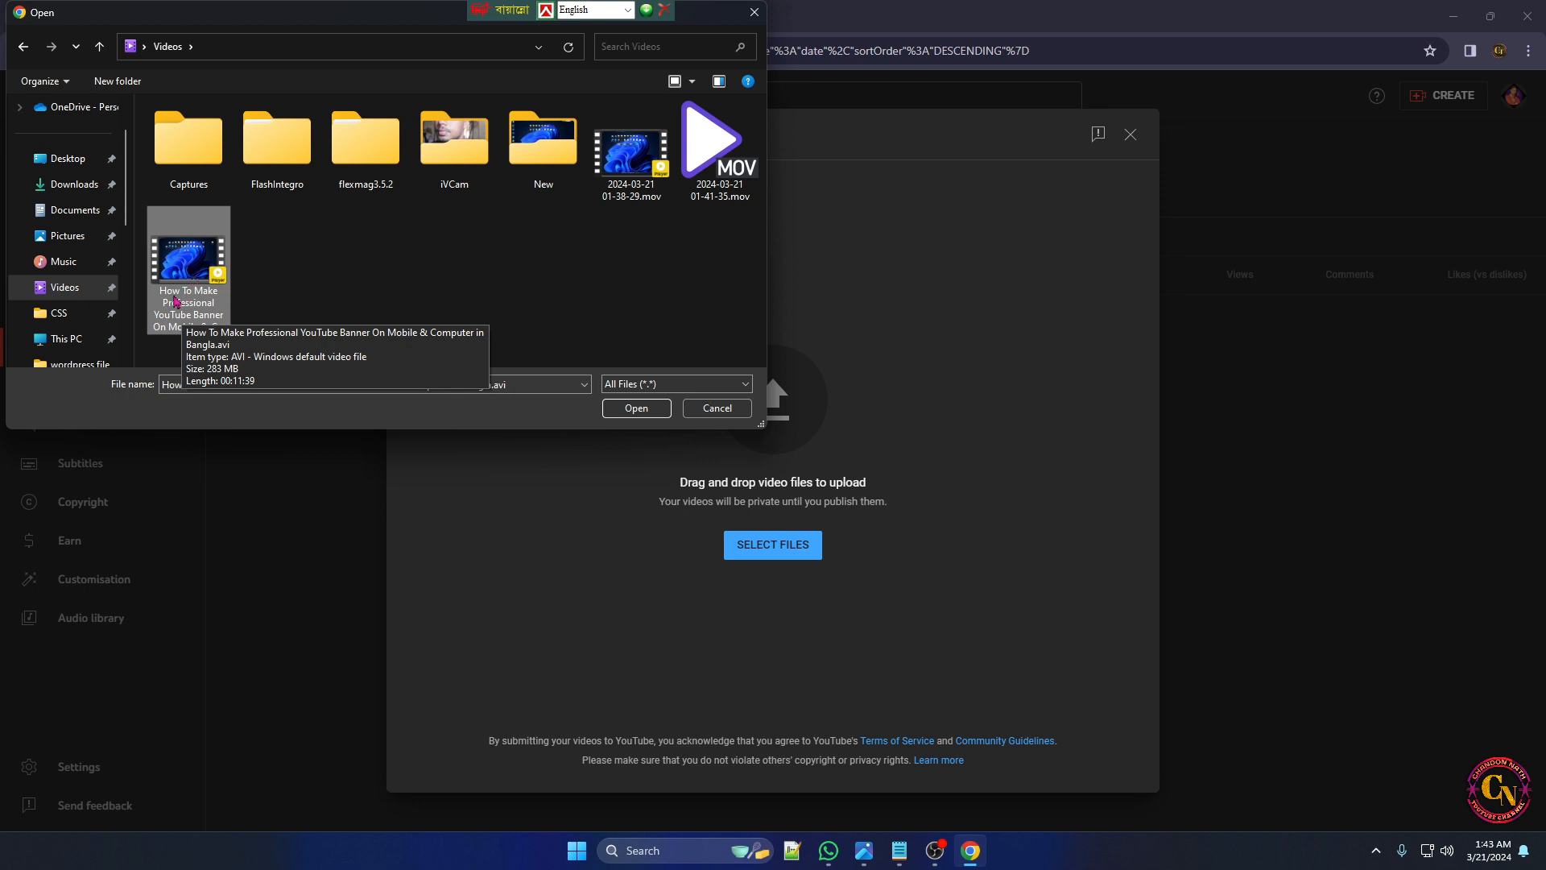
left_click(635, 407)
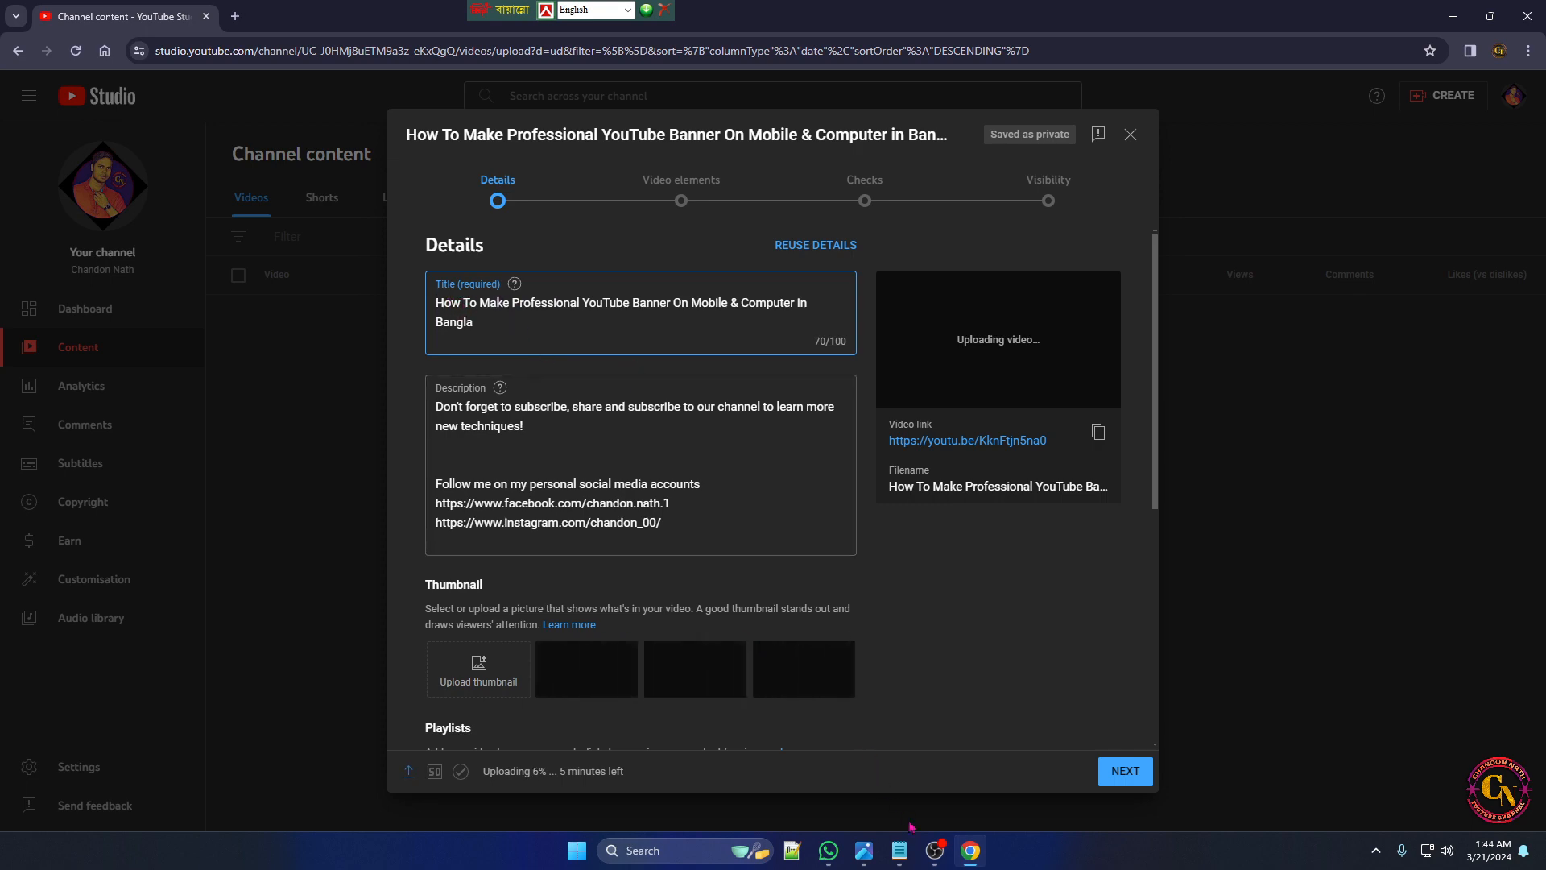
Replace the video title with "How To Make Professional YouTube Banner On Mobile & Computer in Bangla" copied from the Notepad notes
left_click(900, 850)
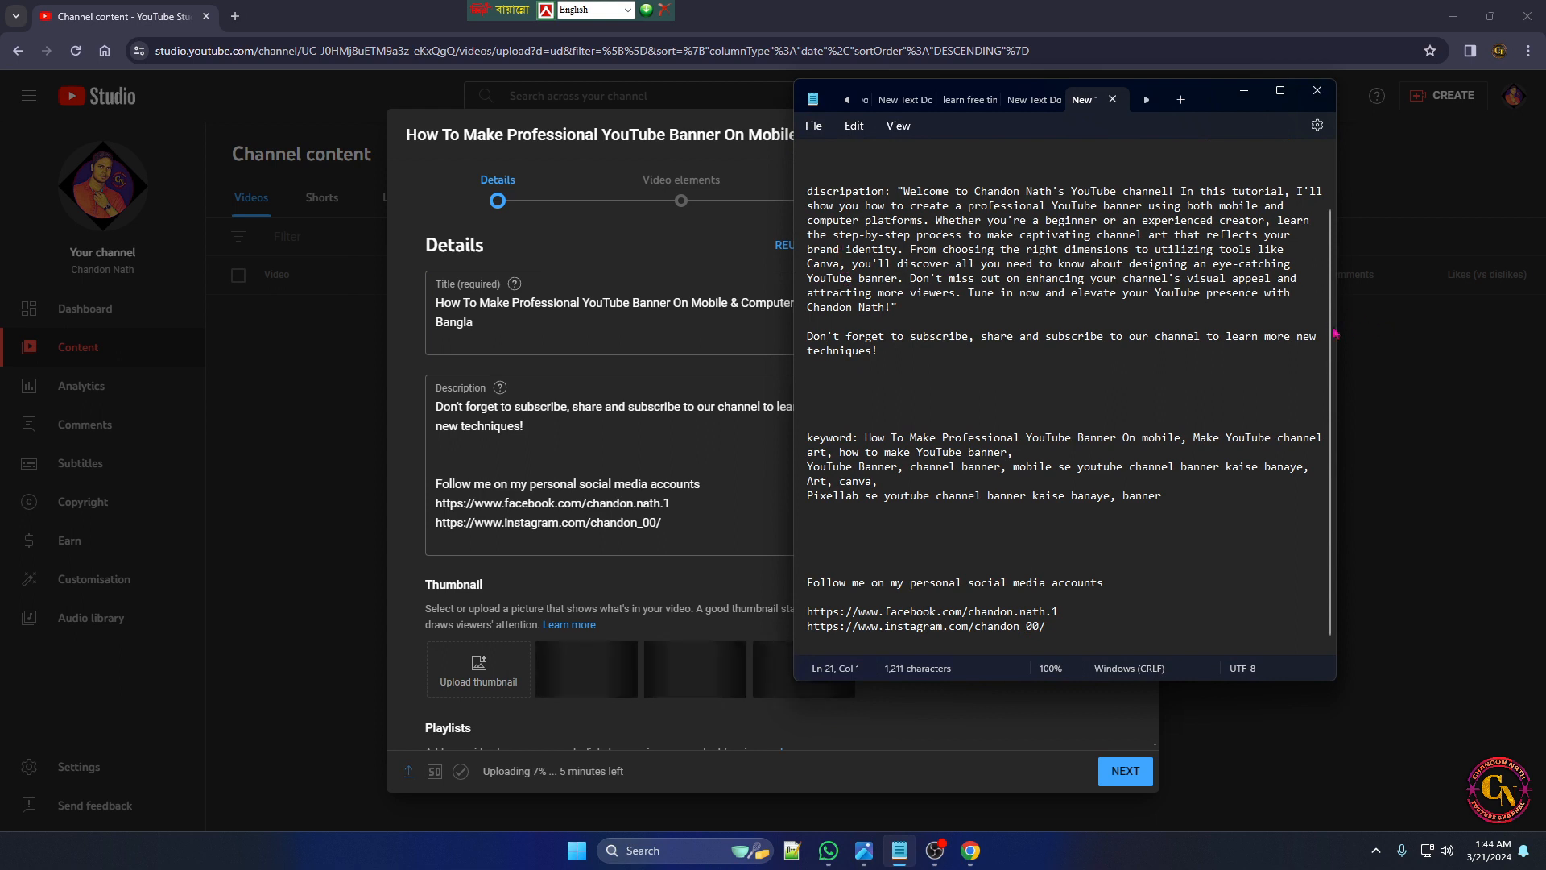
scroll(1311, 252, "up", 2)
left_click_drag(852, 204, 1306, 212)
key("ctrl+c")
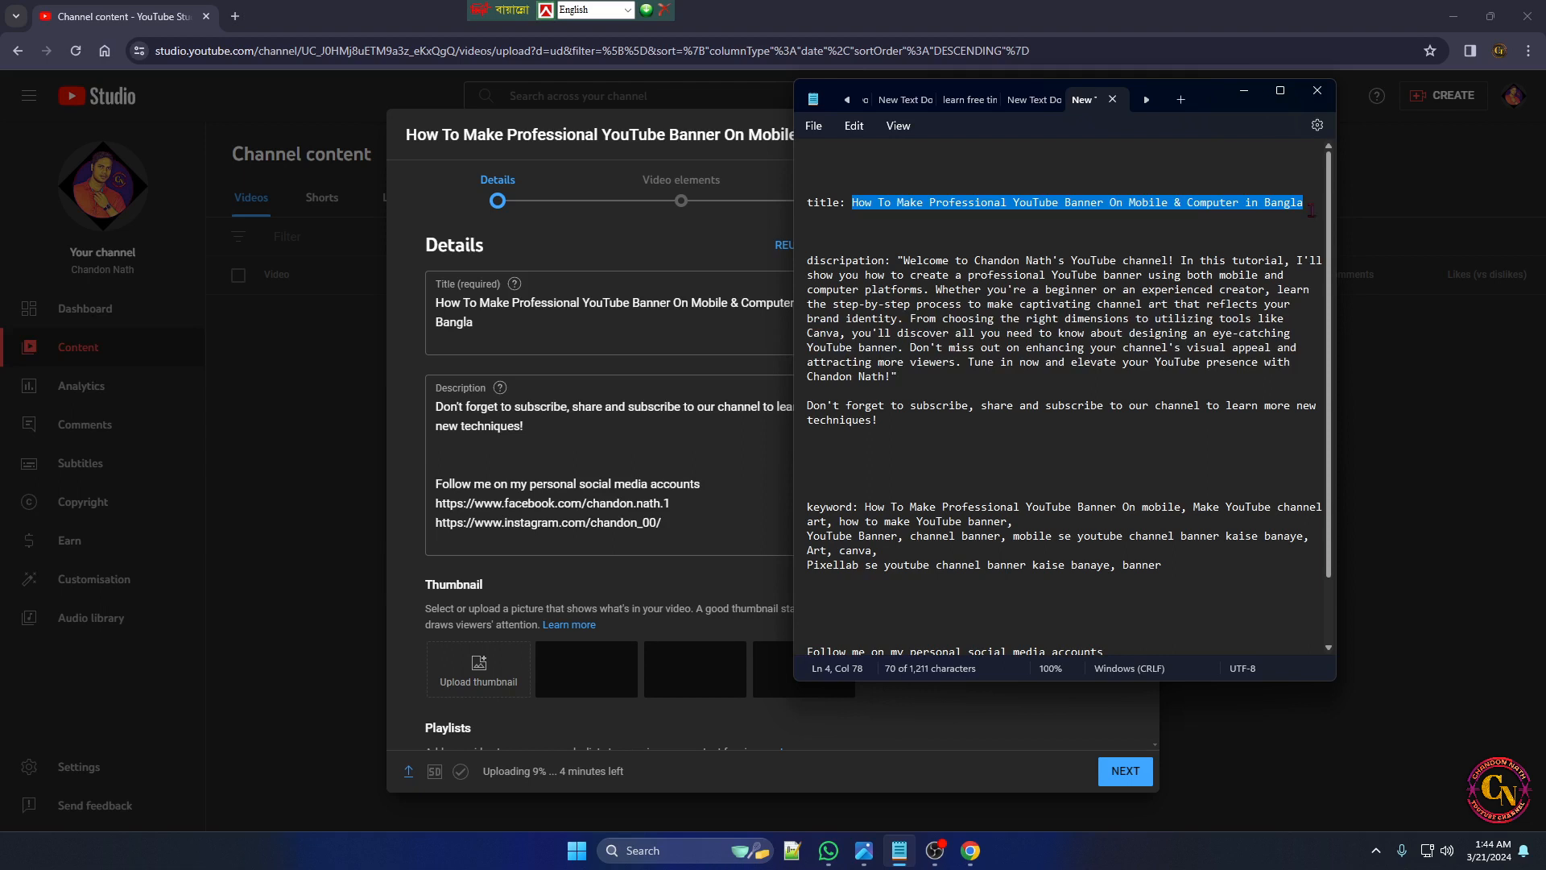
left_click(635, 319)
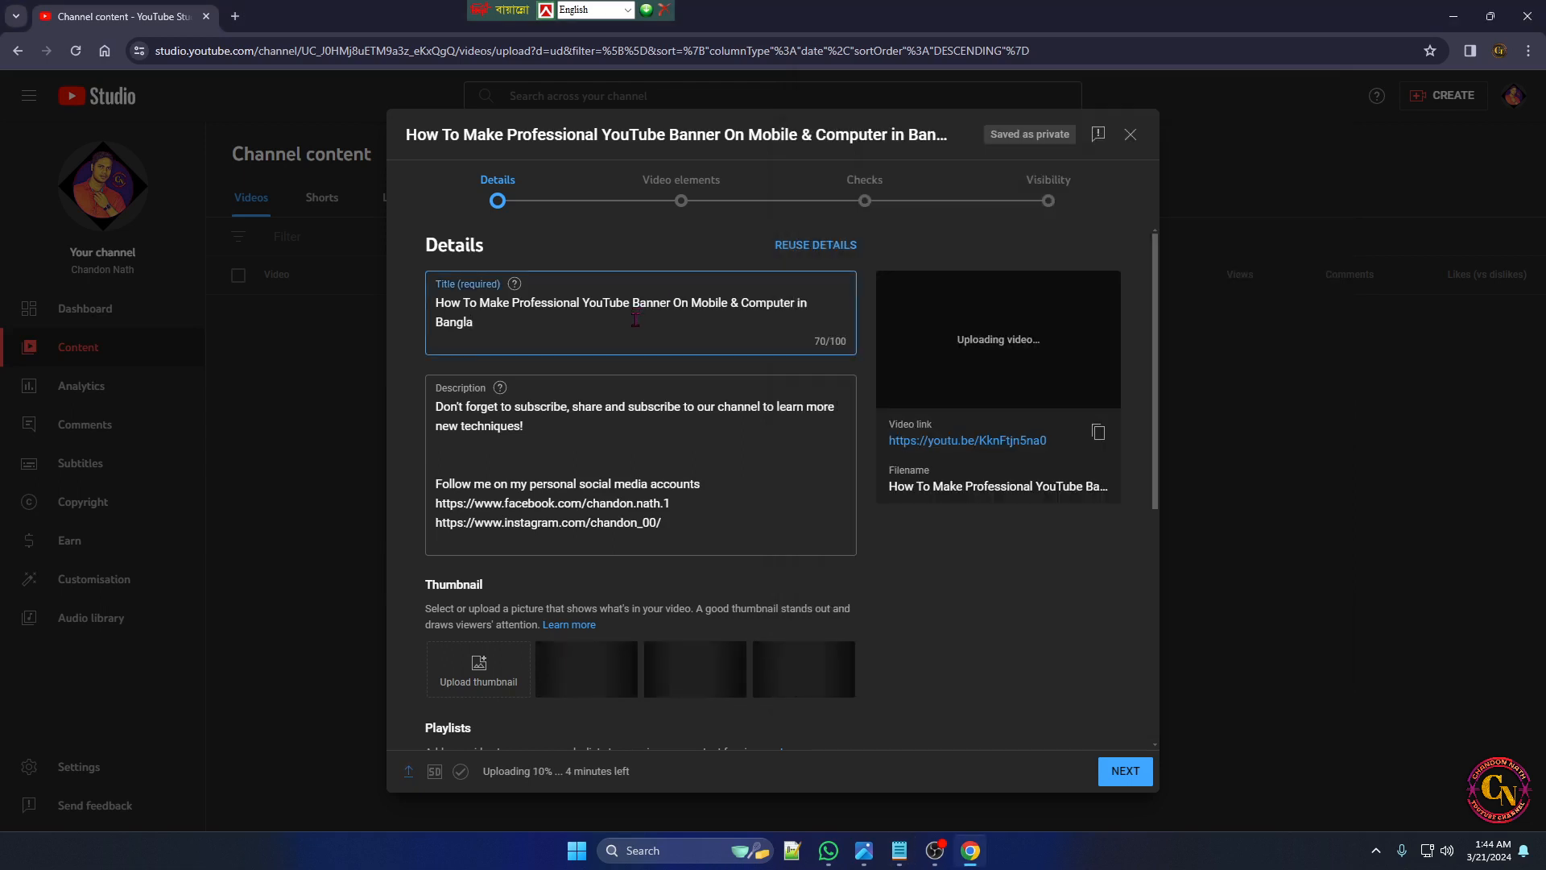
key("ctrl+a")
key("ctrl+v")
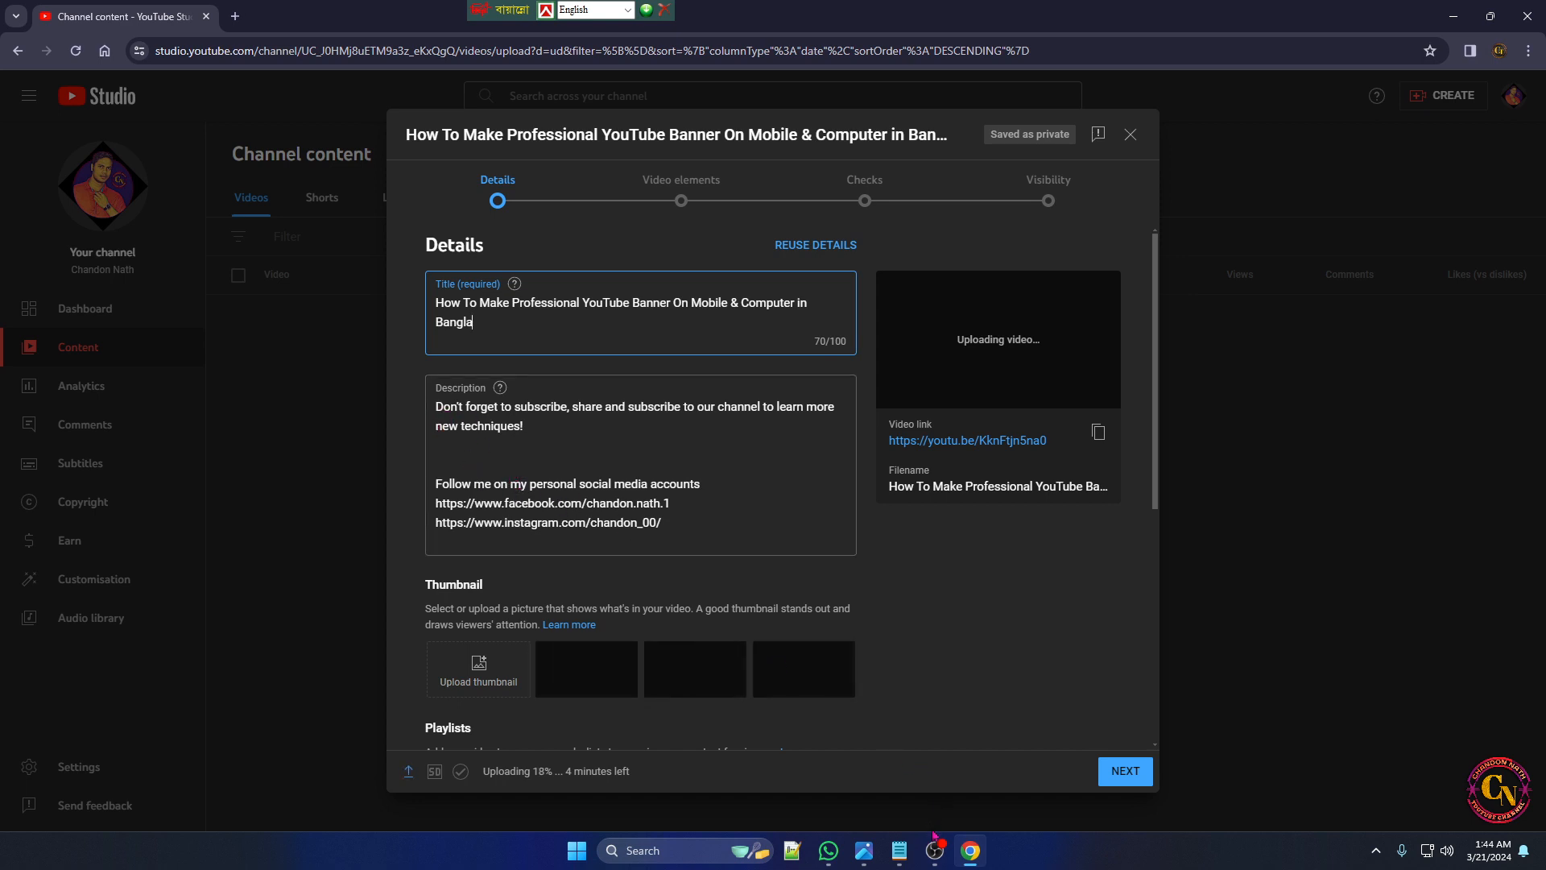
Copy the welcome paragraph and subscribe reminder from the Notepad notes and insert them above the existing video description text
left_click(899, 851)
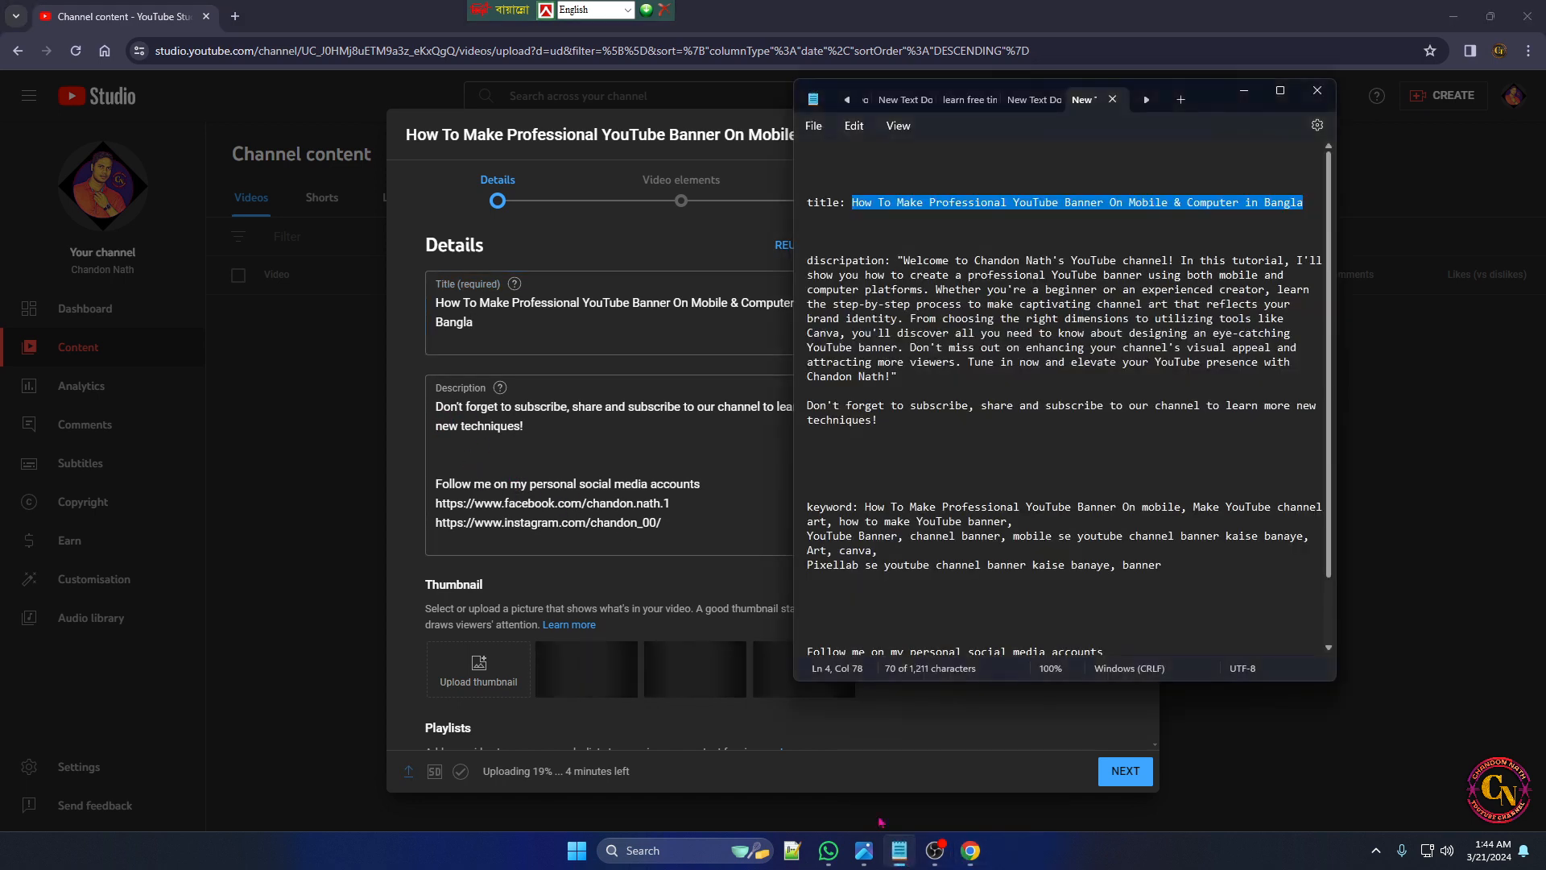
left_click_drag(893, 261, 980, 433)
key("ctrl+c")
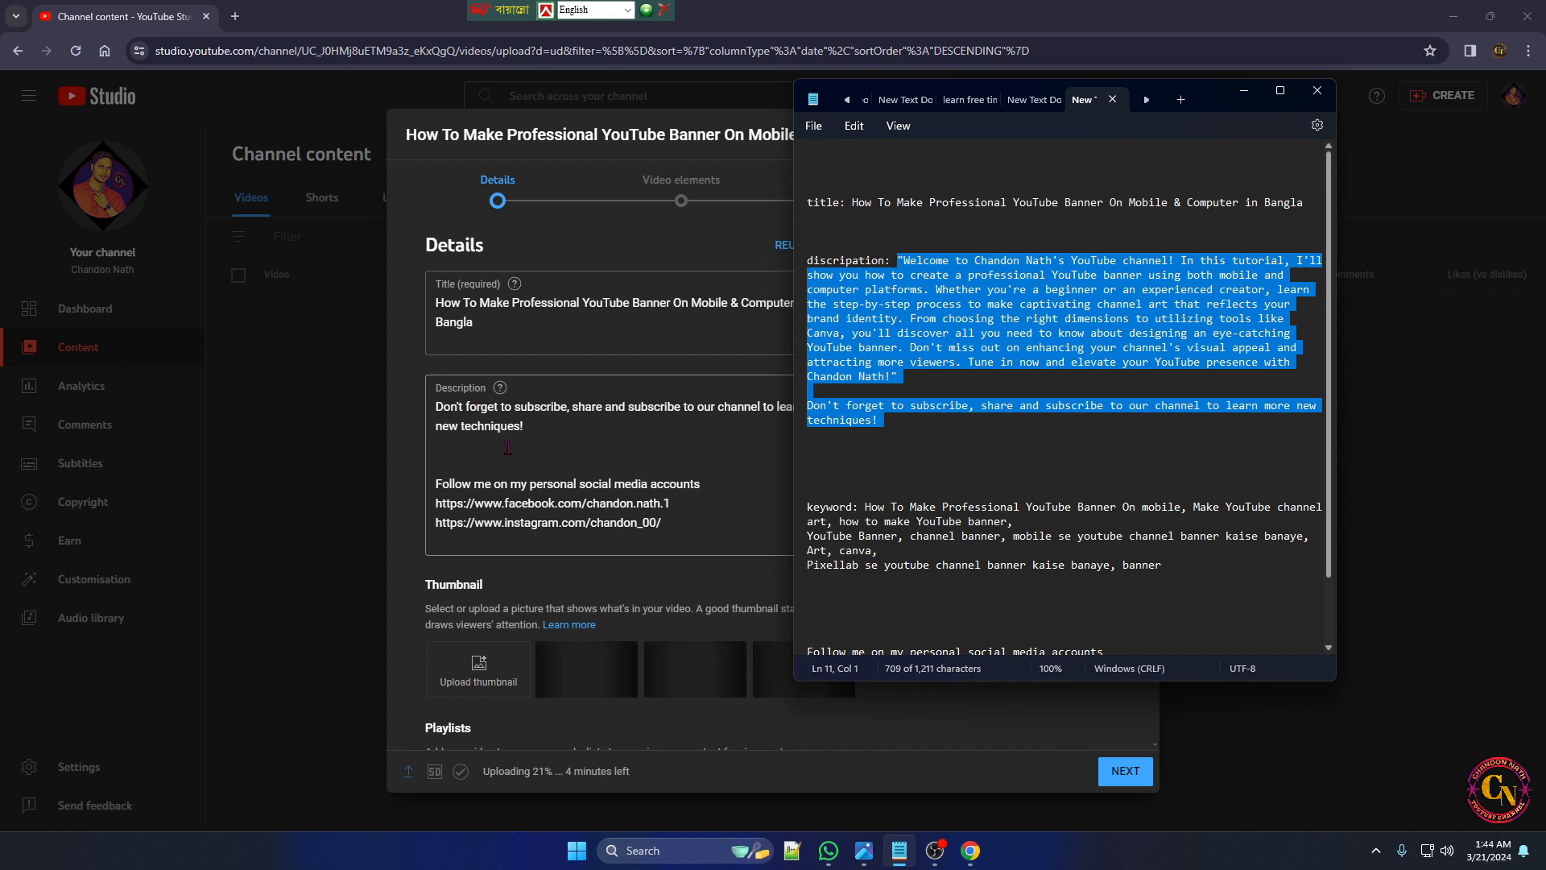
left_click(448, 407)
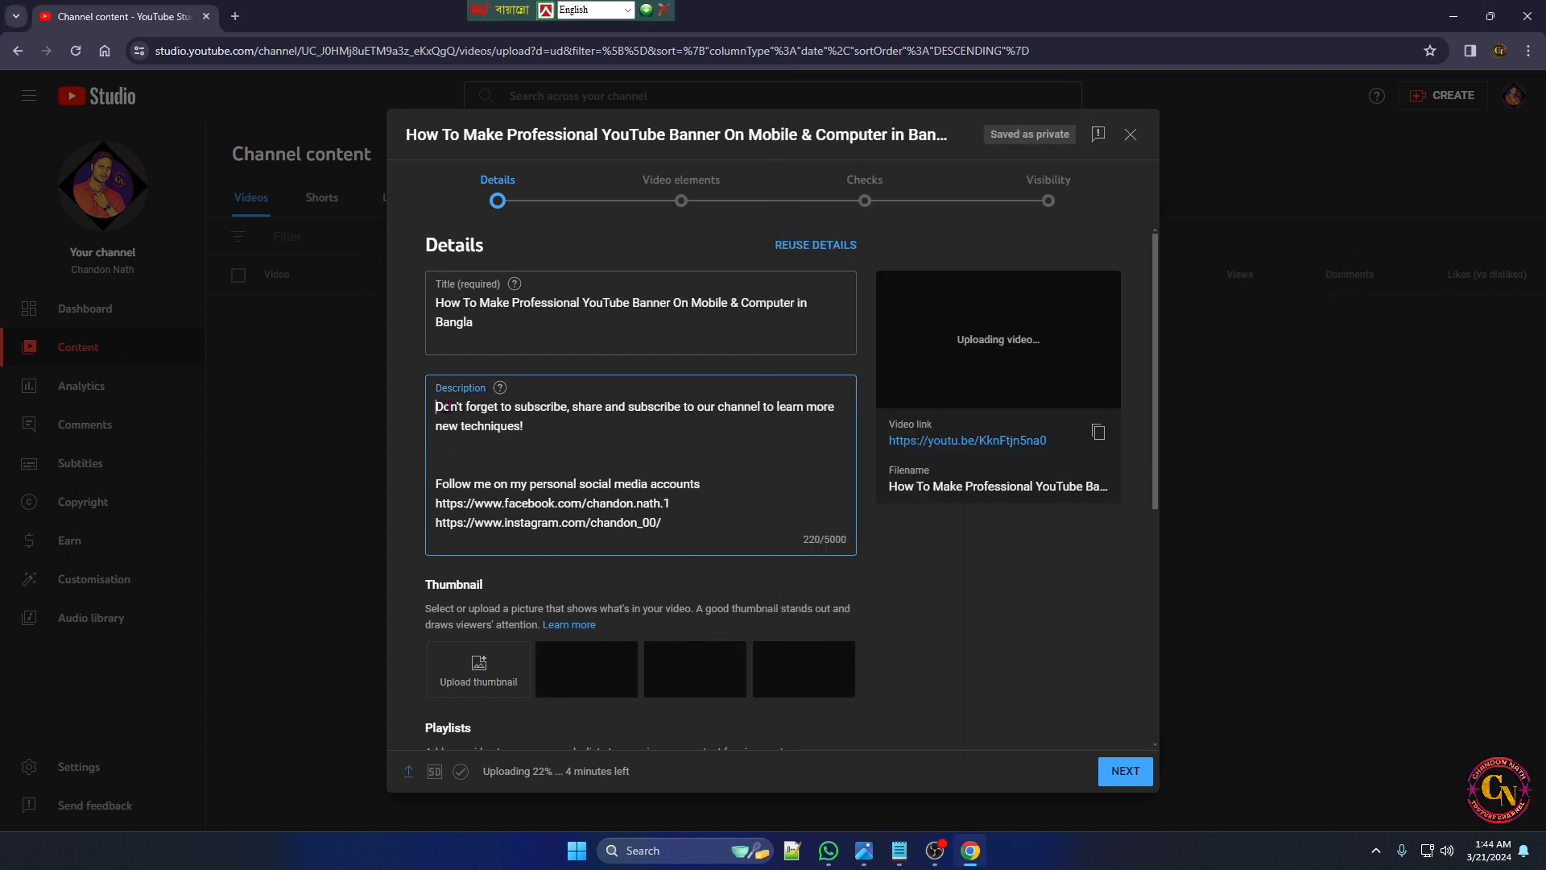
key("Return")
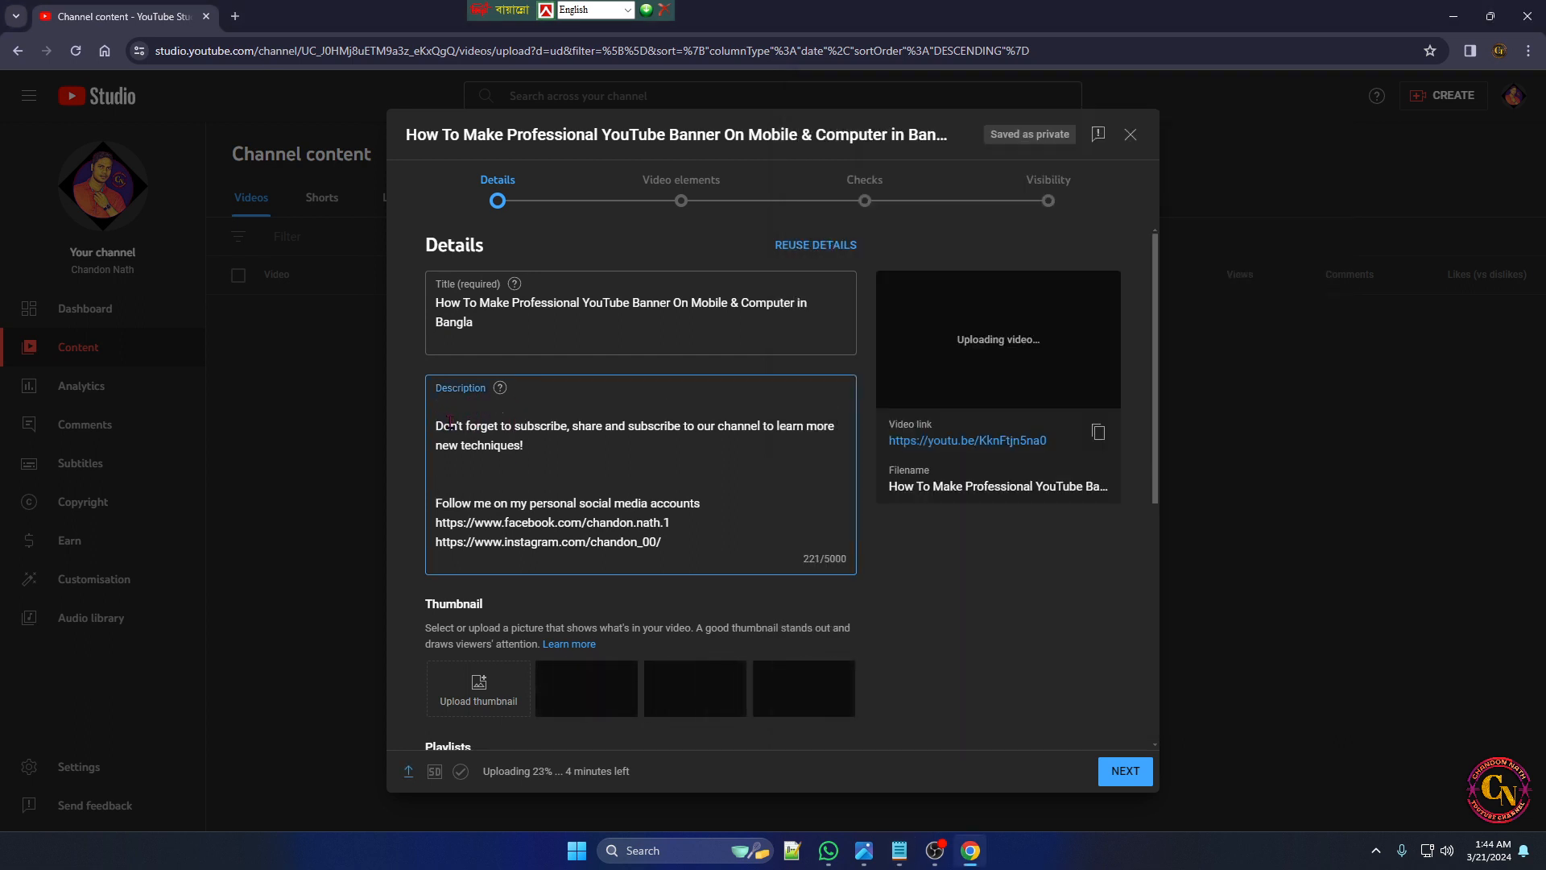
key("ctrl+v")
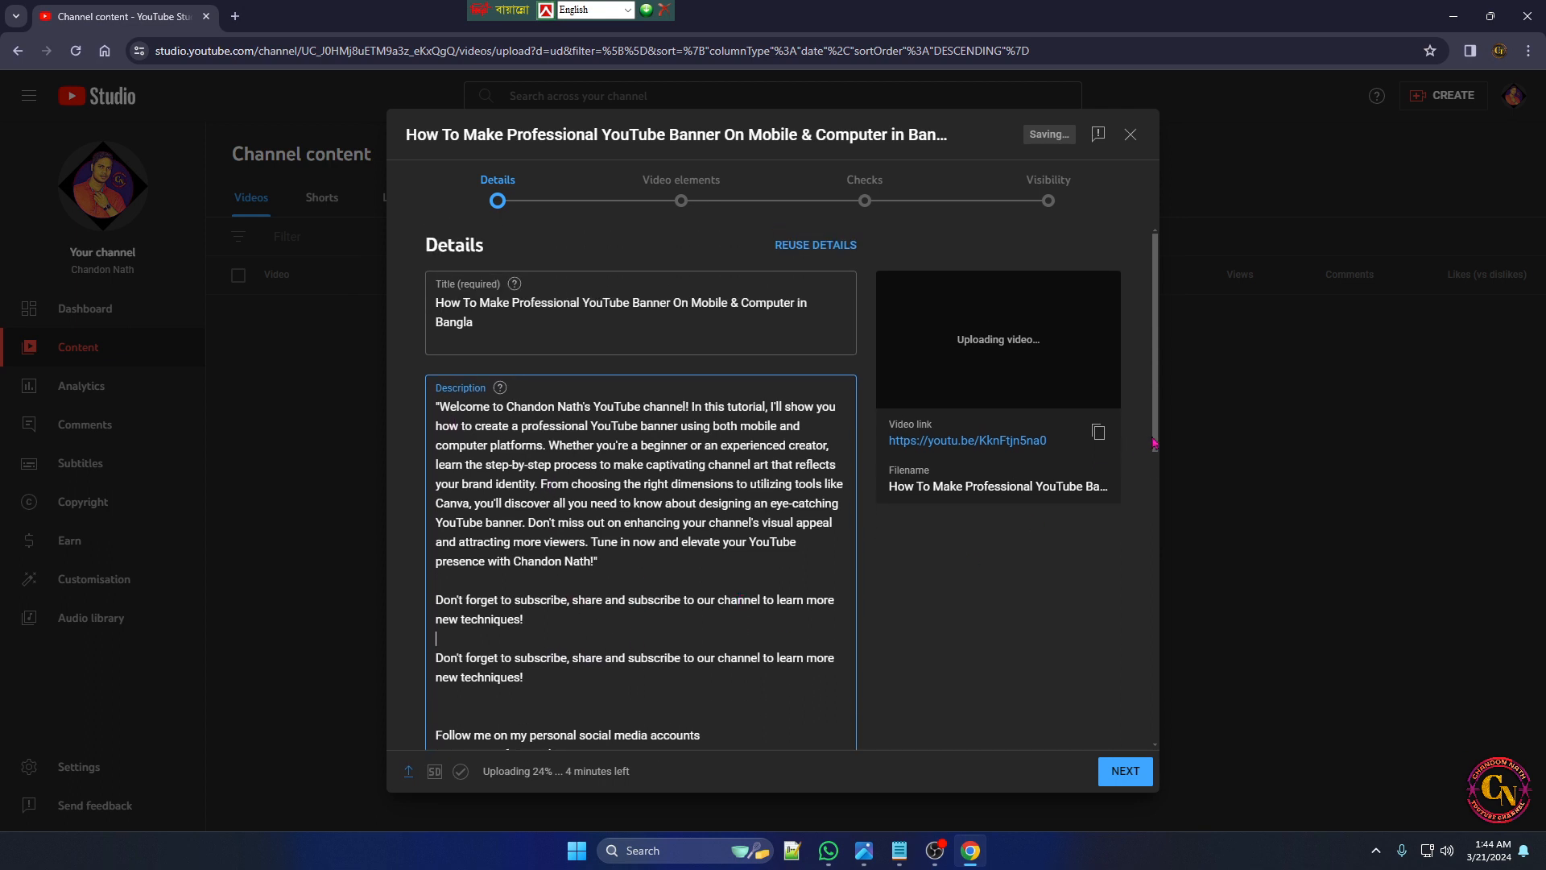
Upload G (1).png from the Desktop folder as the video's custom thumbnail
left_click(1164, 515)
scroll(506, 554, "down", 5)
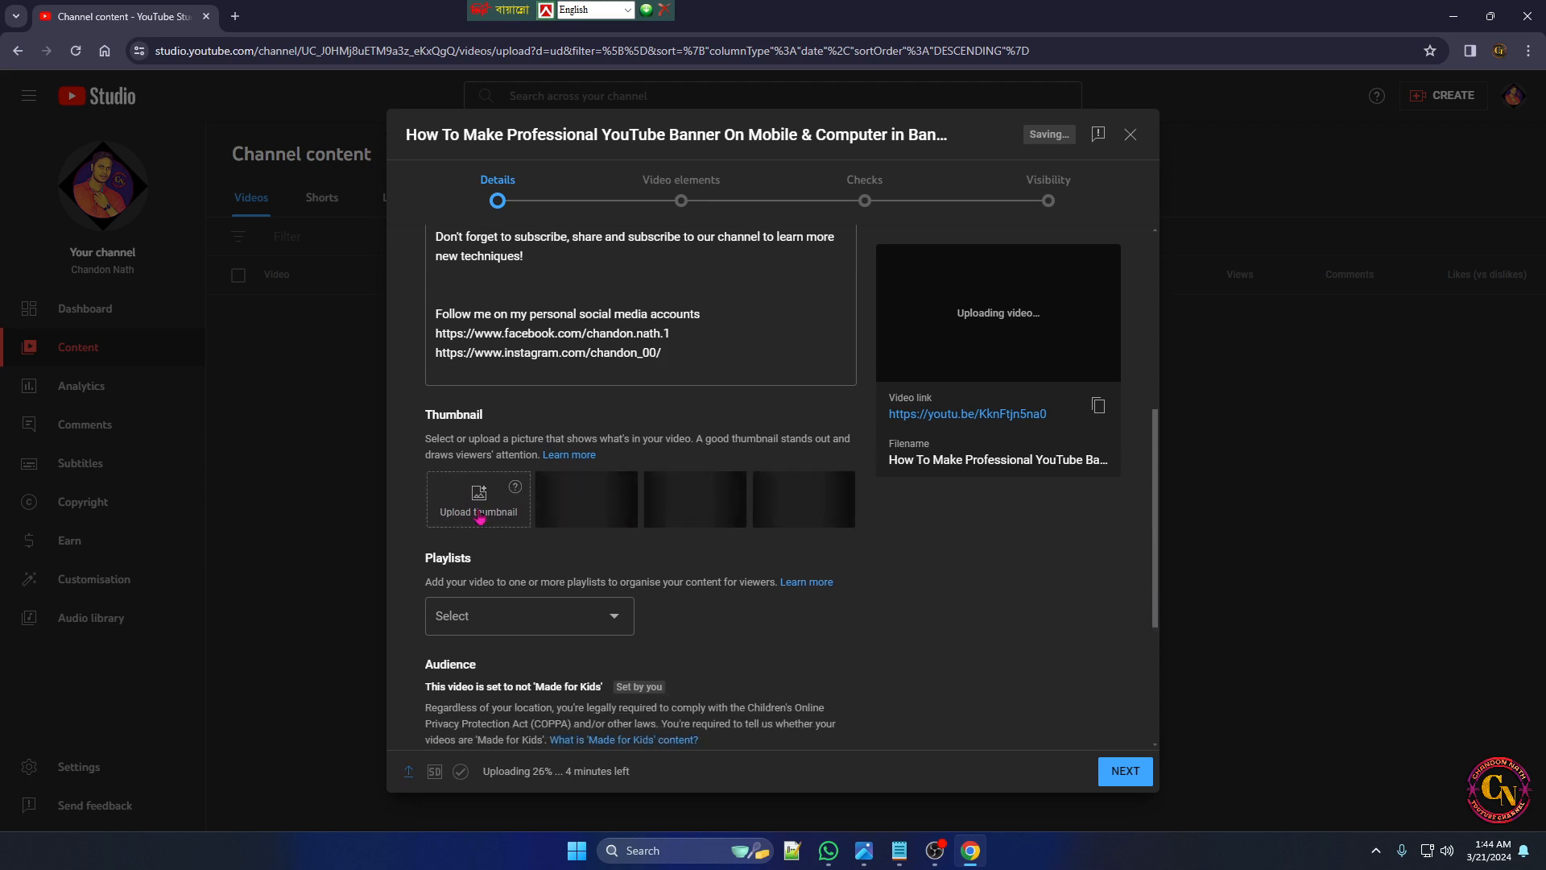
left_click(469, 515)
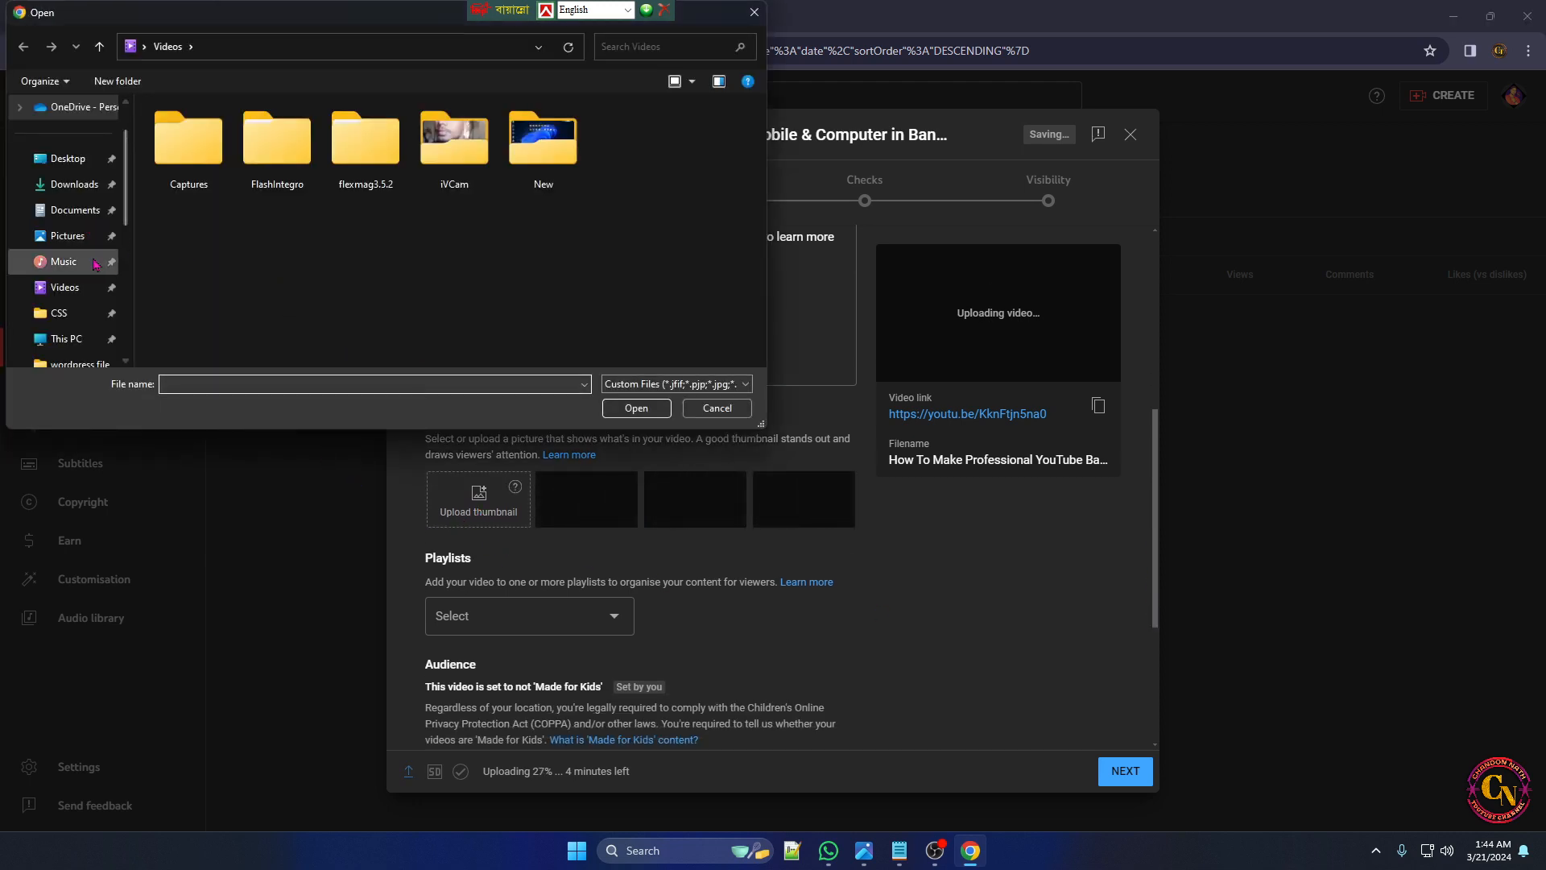
left_click(54, 161)
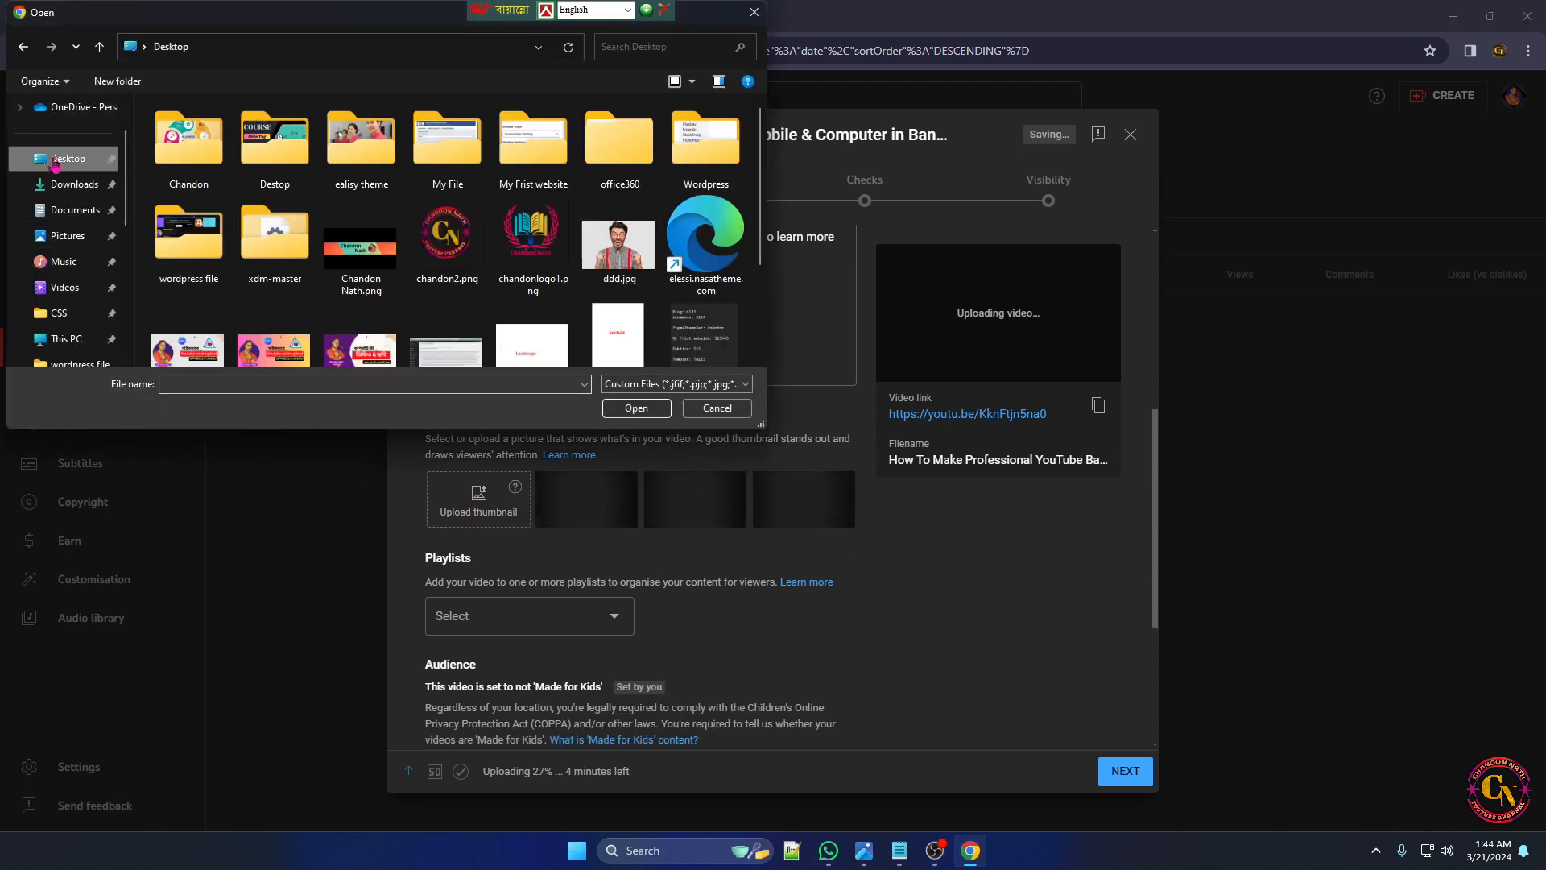
left_click(274, 347)
left_click(636, 409)
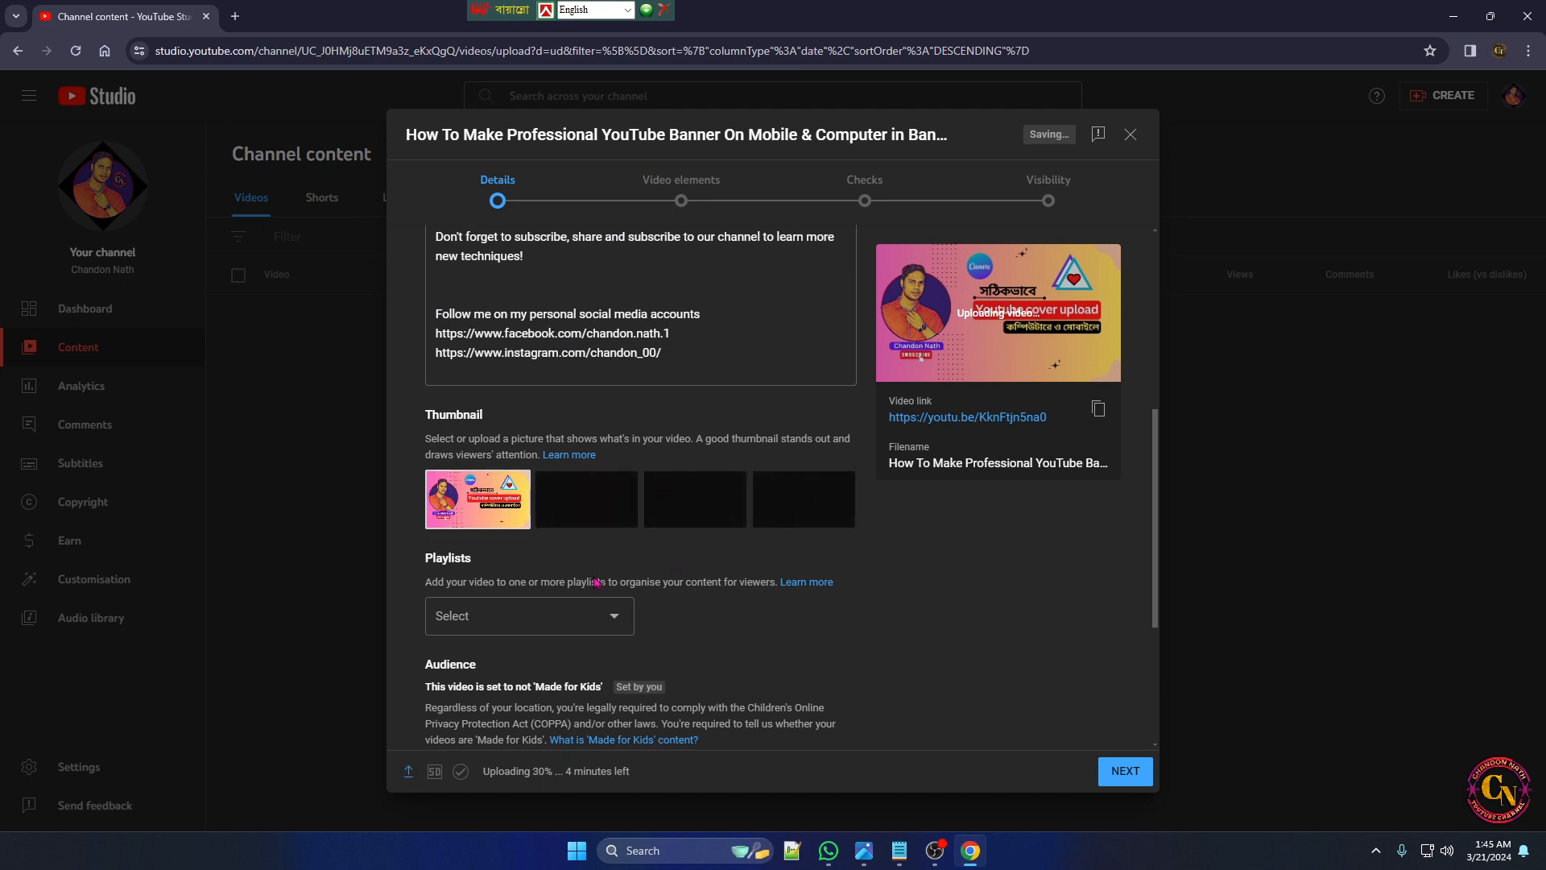
Add the video to the "youtube" playlist
scroll(488, 532, "down", 1)
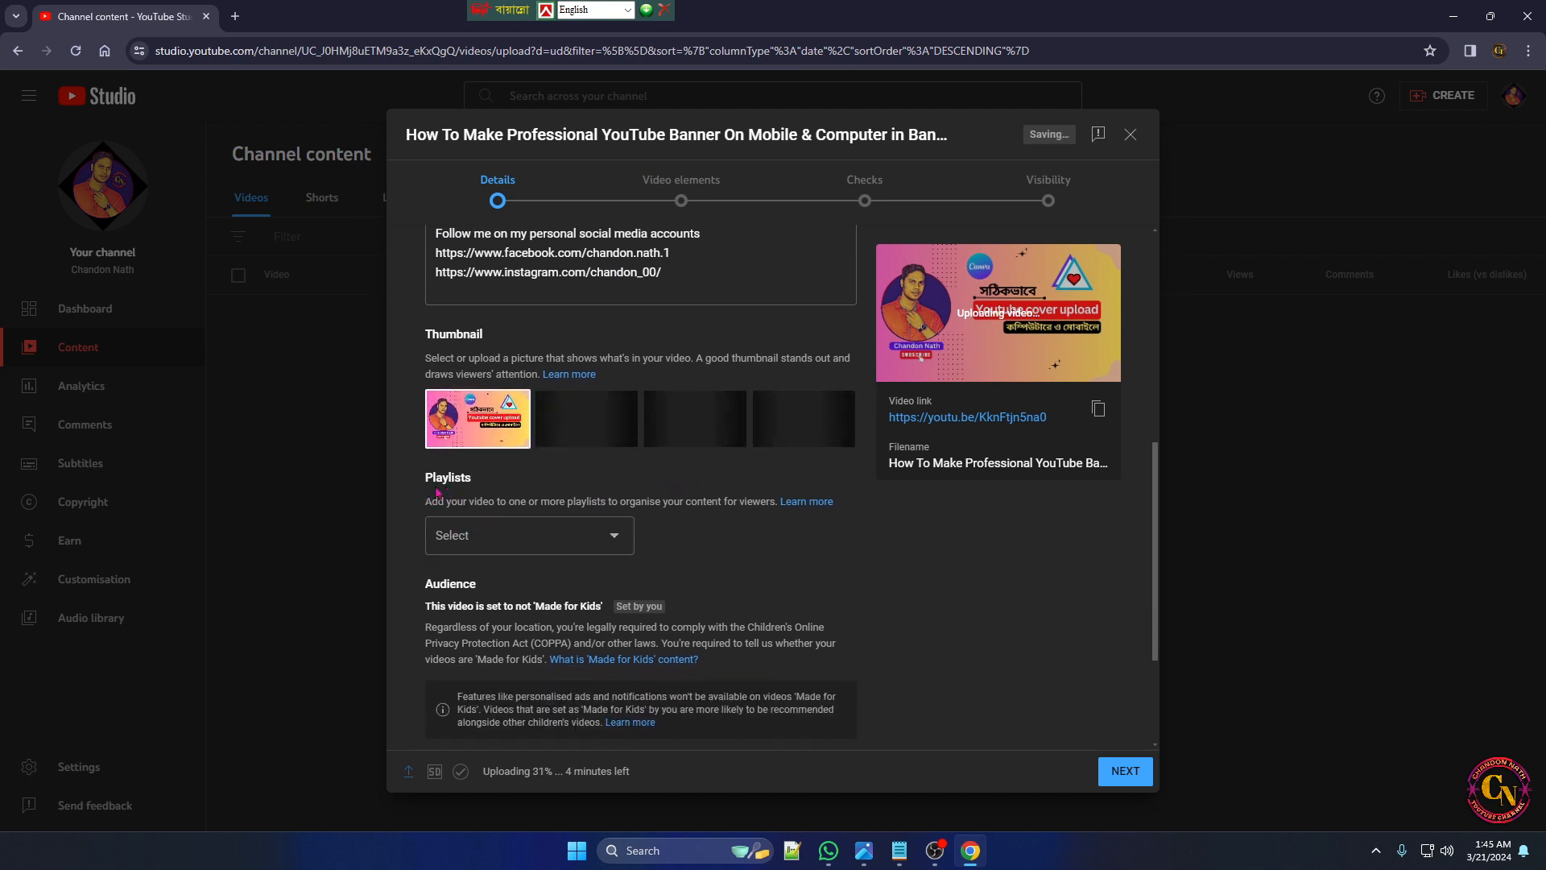
left_click(578, 545)
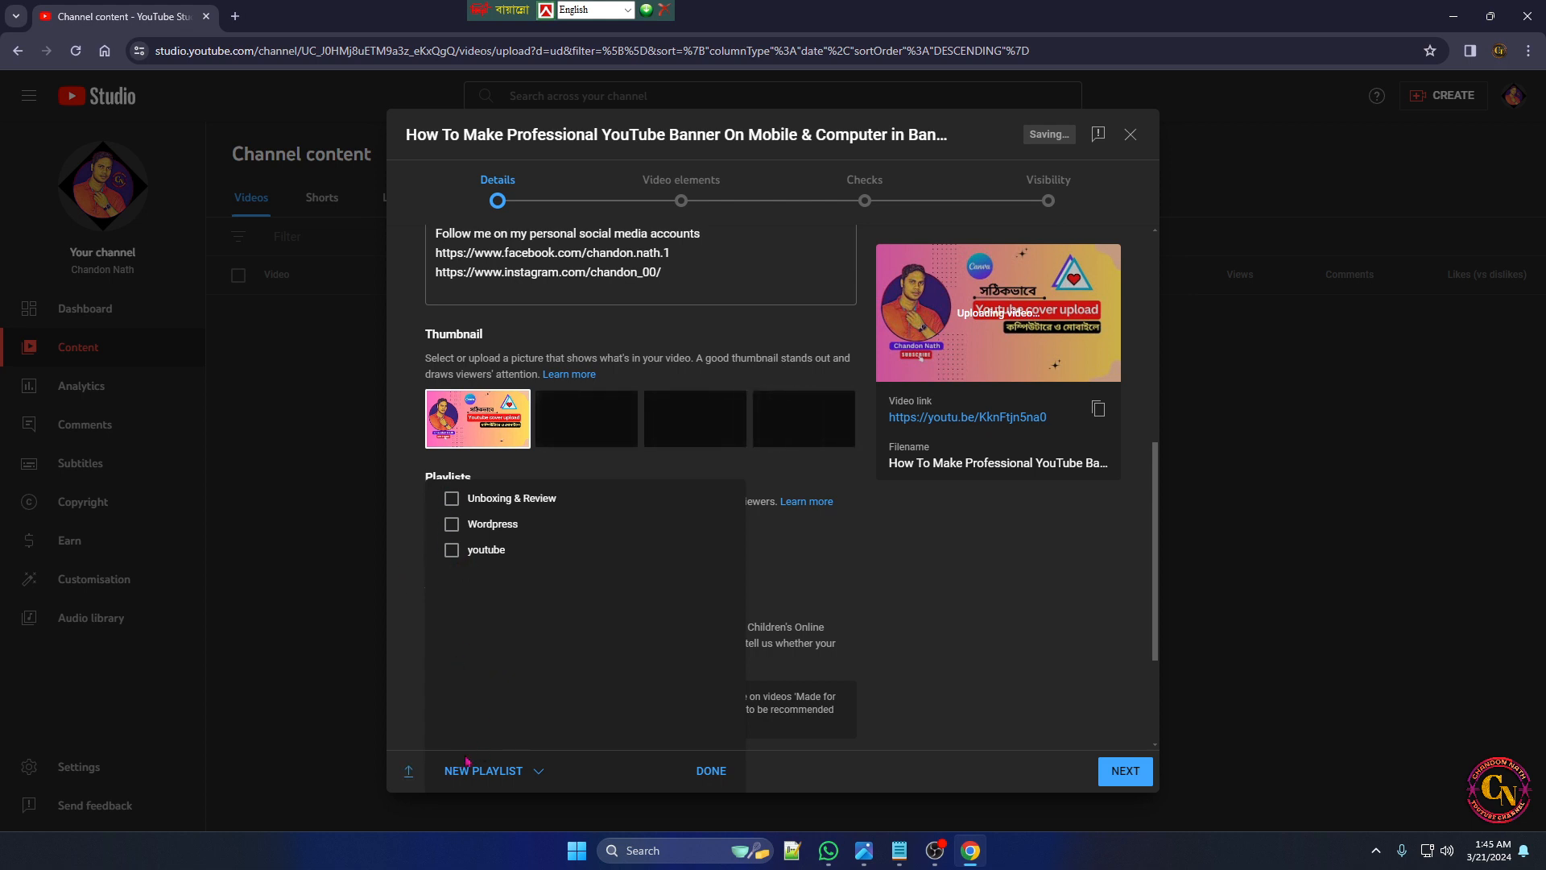
left_click(466, 771)
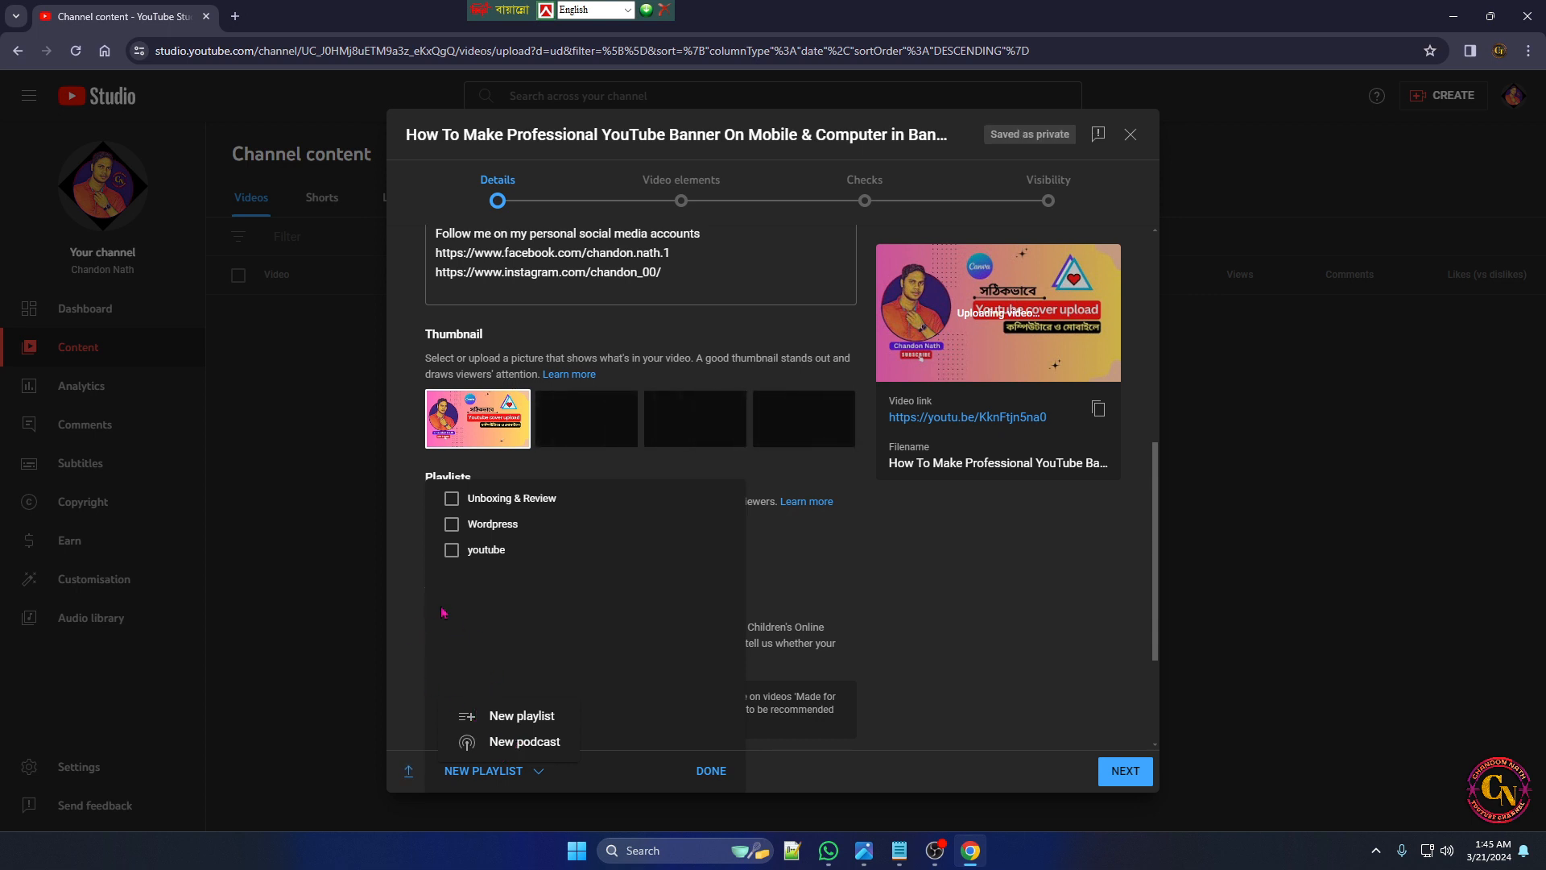
left_click(452, 550)
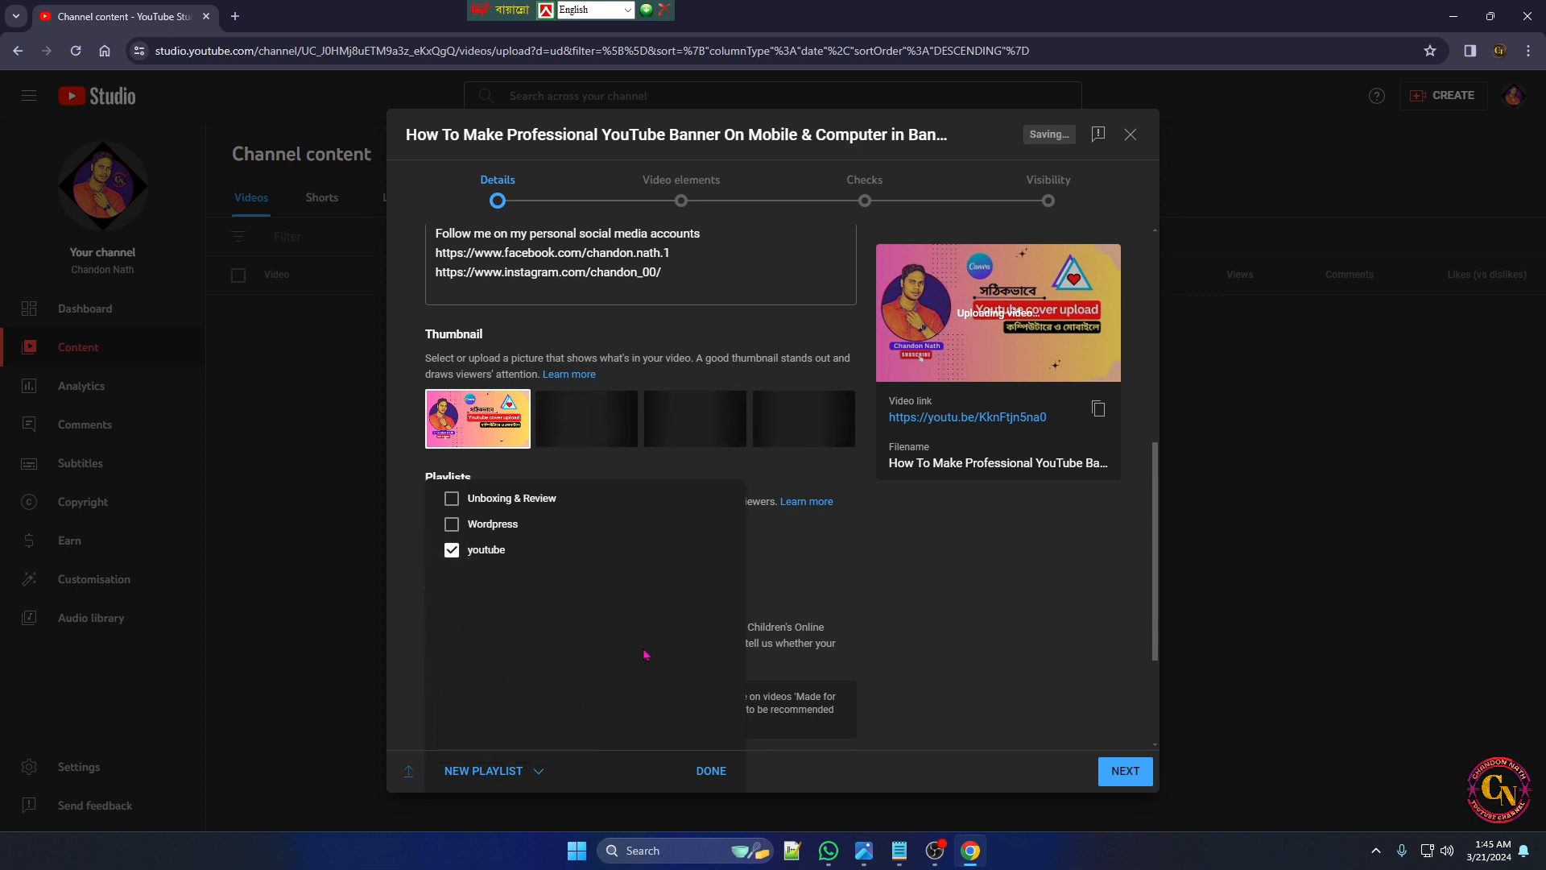
left_click(711, 770)
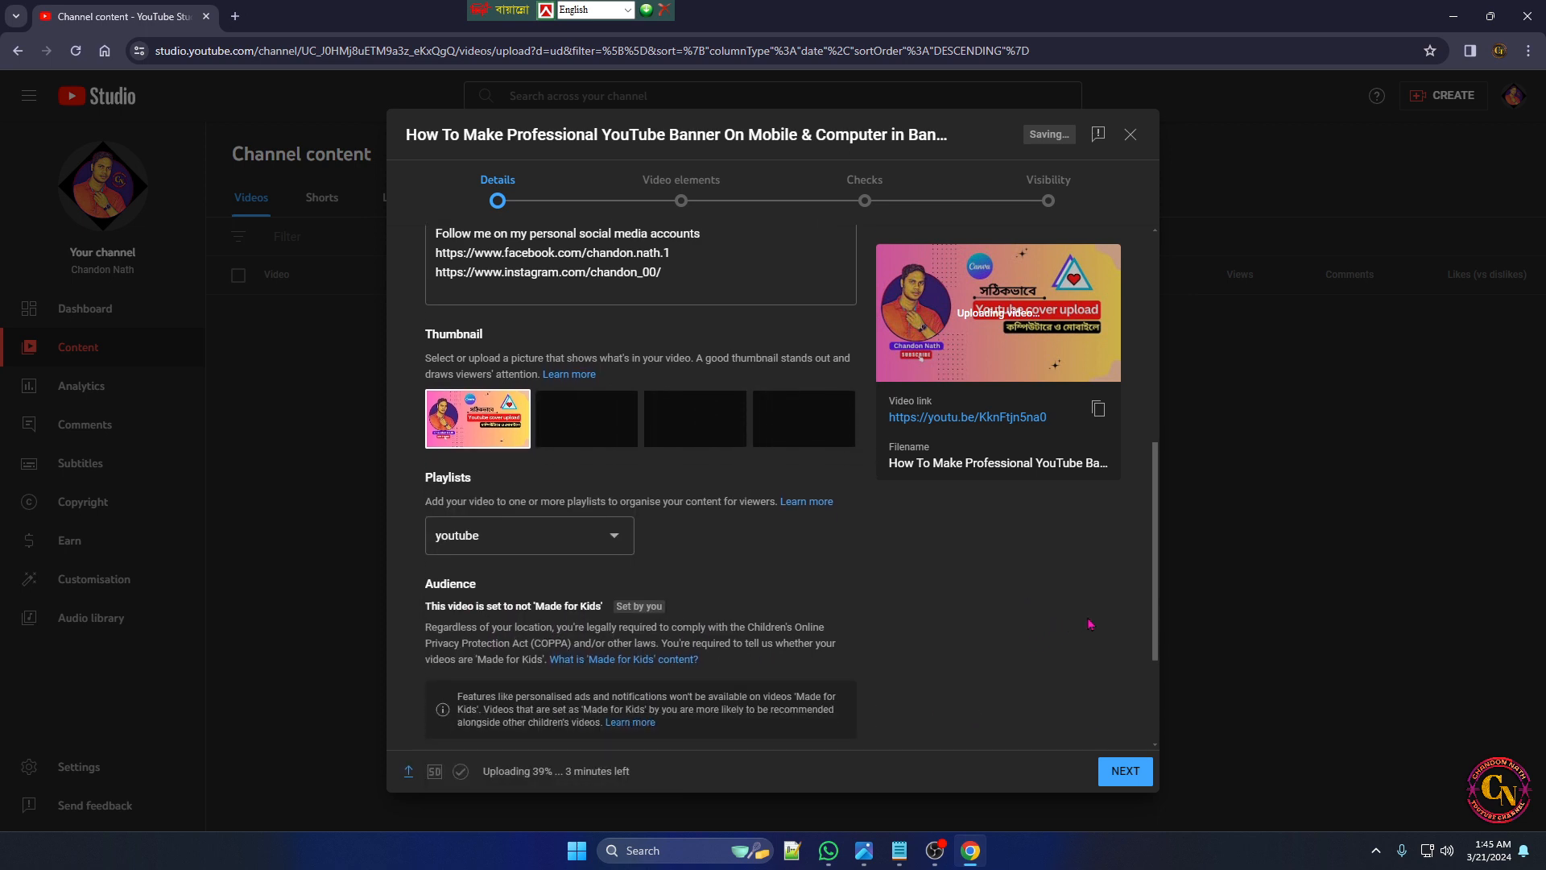
Expand the additional video details and add the tag "How To Make Professional YouTube Banner On mobile" copied from the Notepad keyword list
scroll(1157, 624, "down", 2)
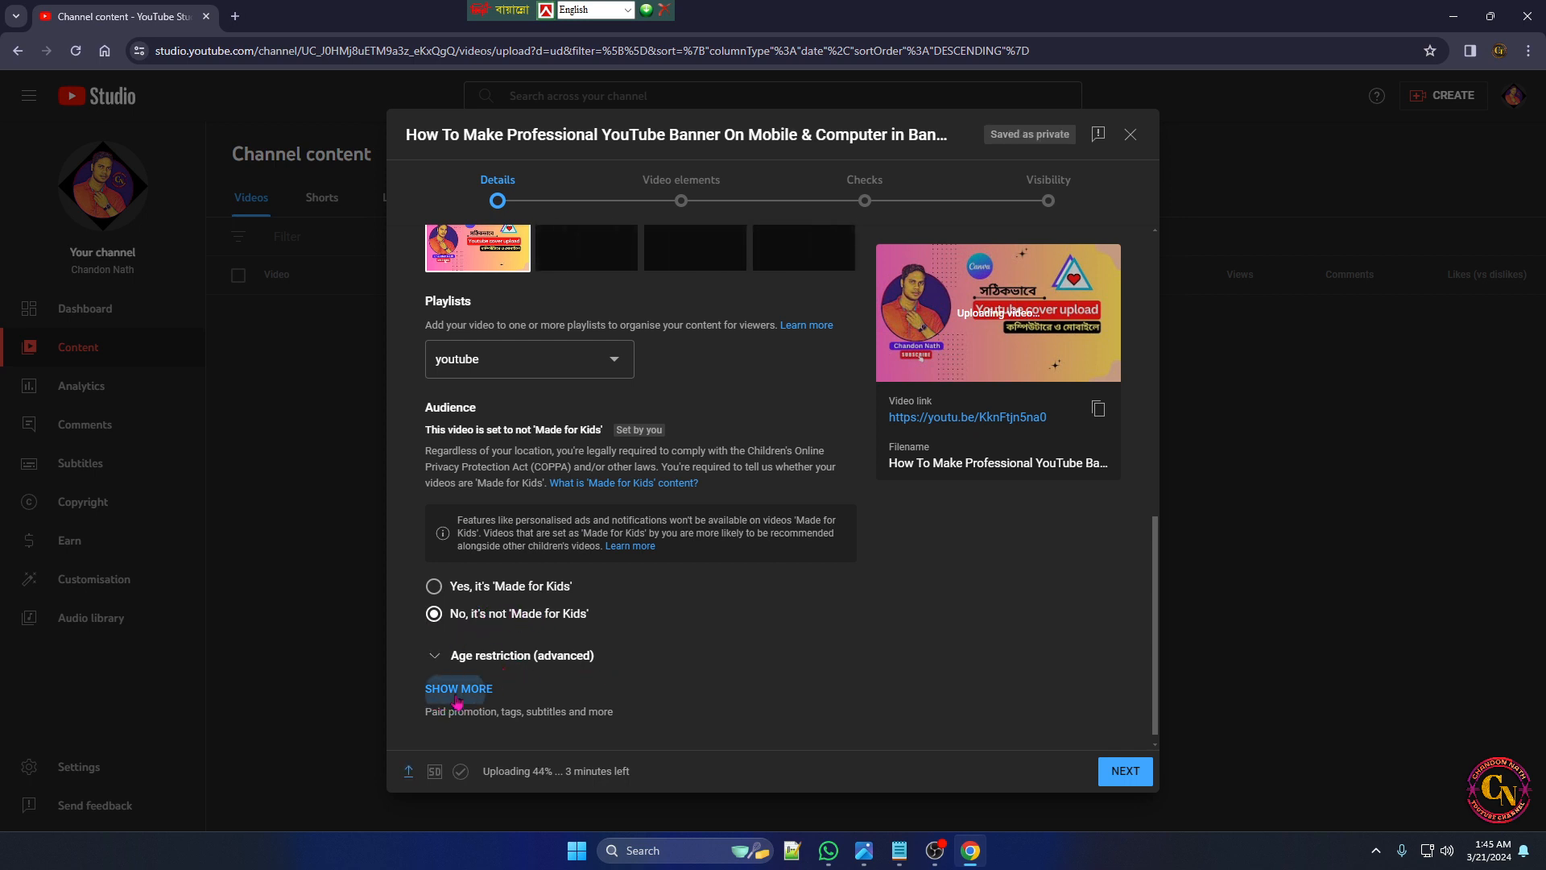
left_click(455, 690)
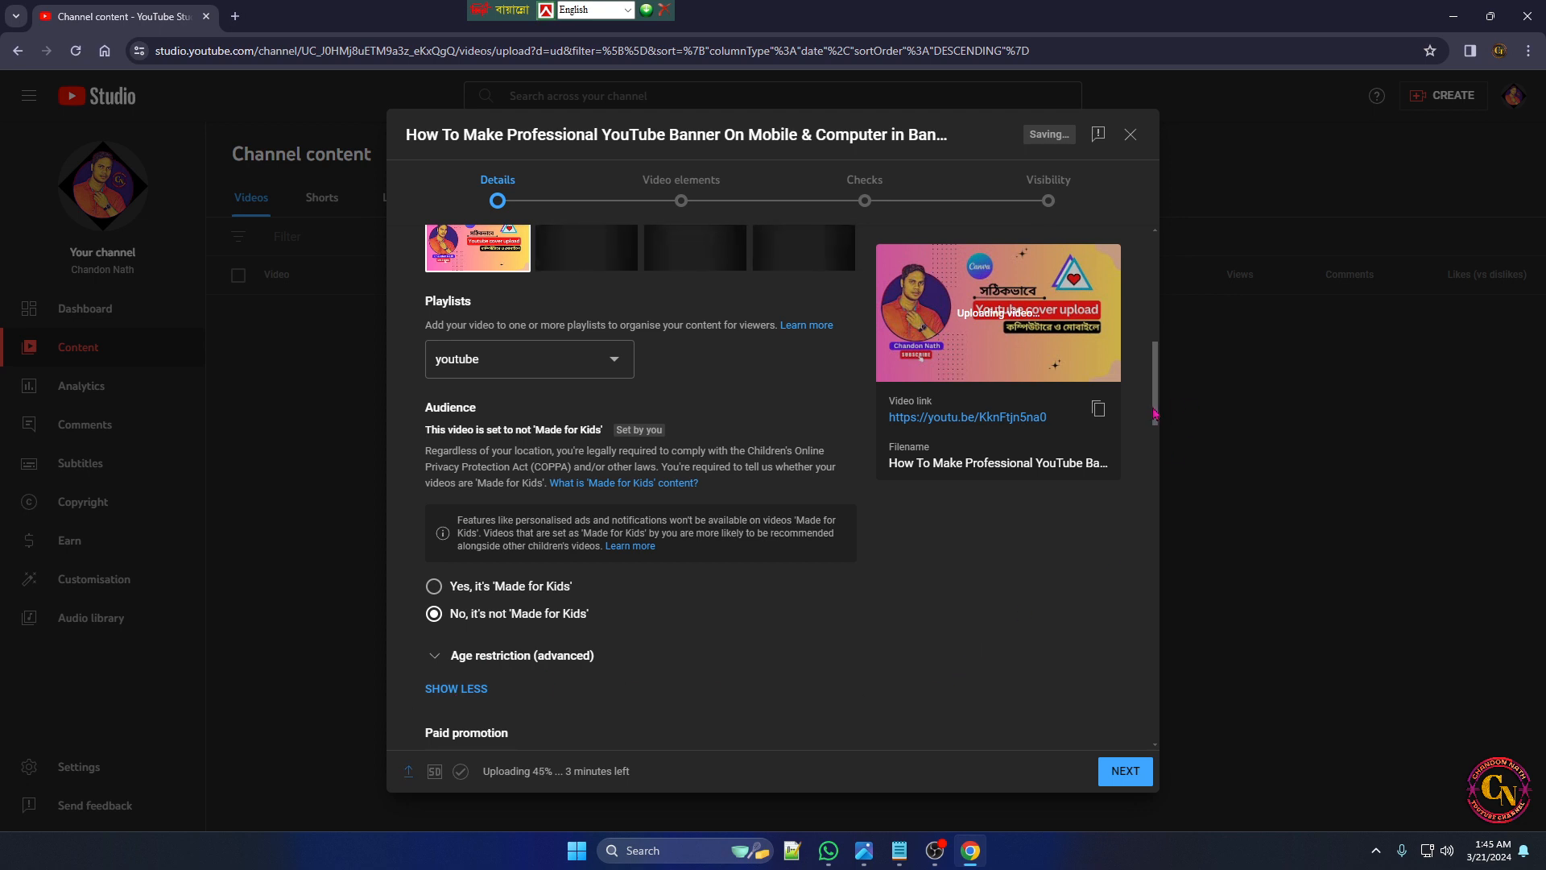
left_click_drag(1157, 416, 1161, 514)
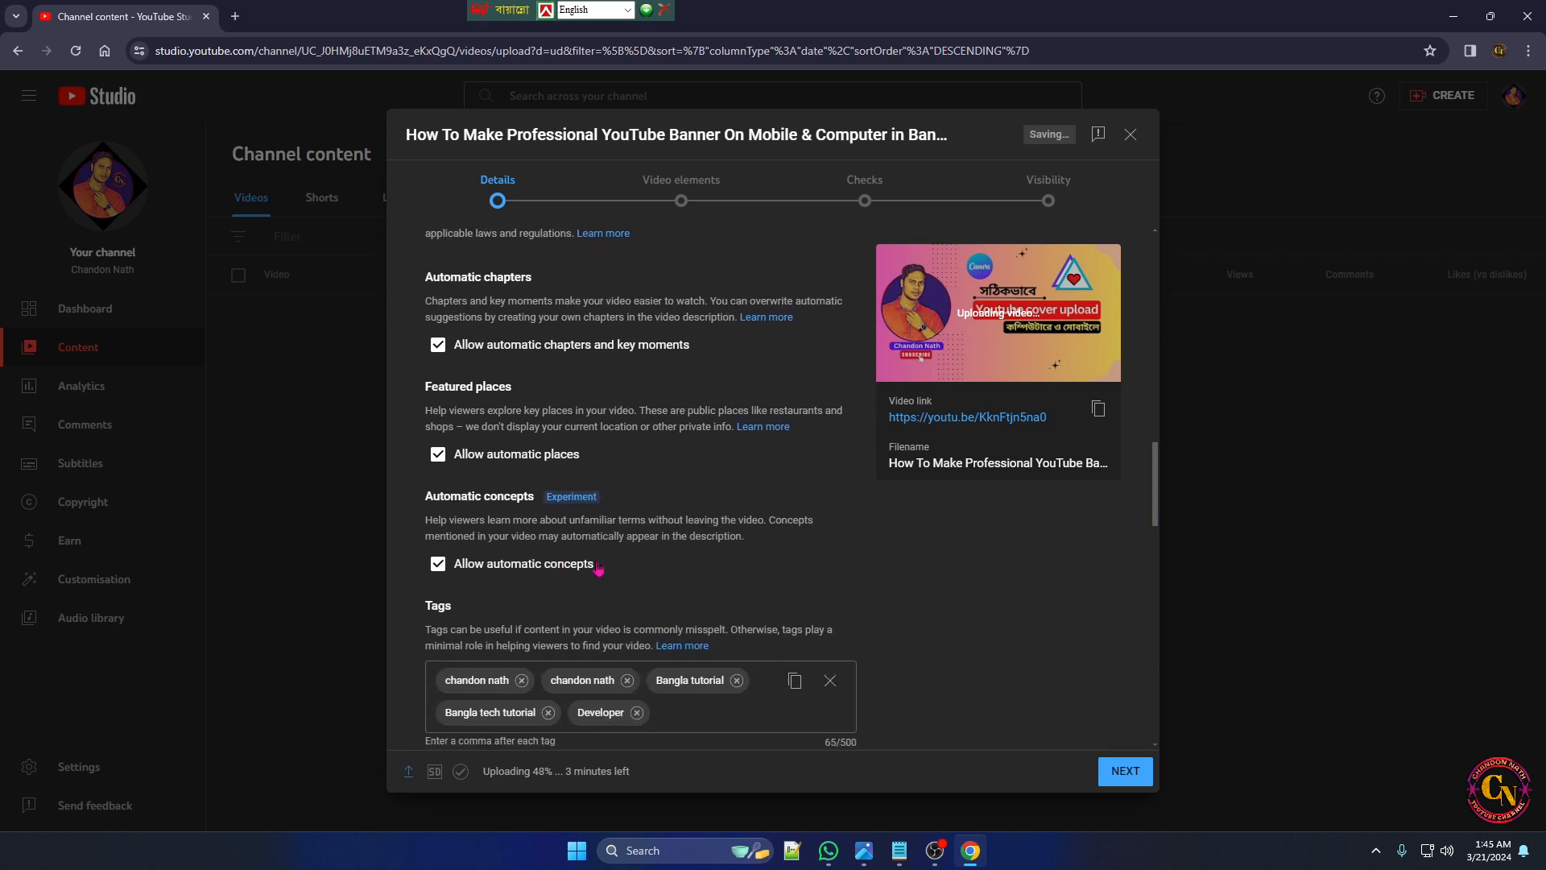
scroll(956, 561, "down", 3)
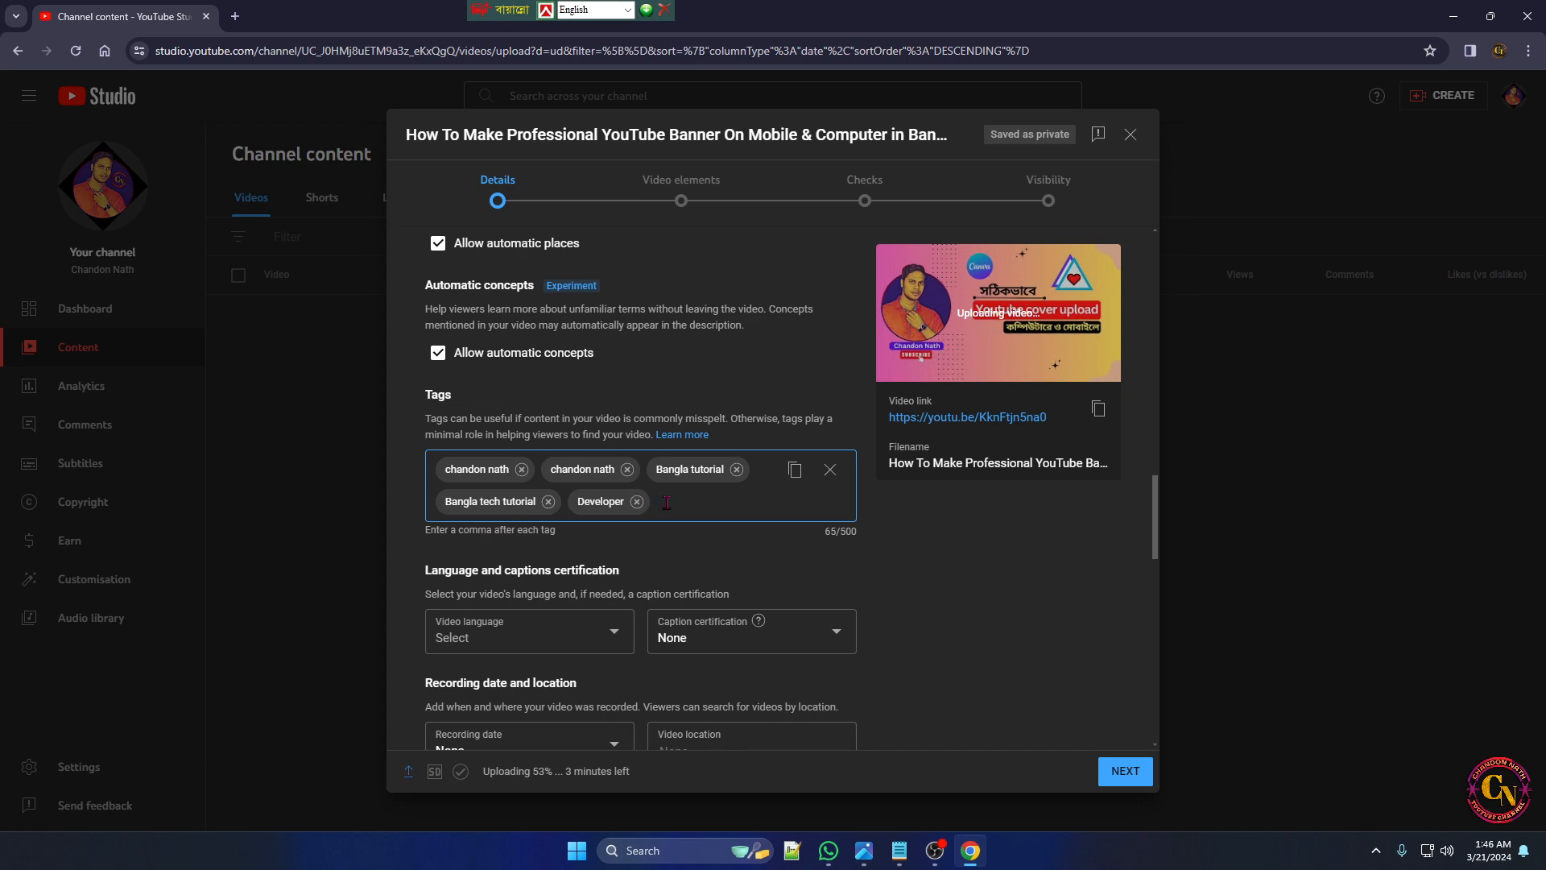
left_click(1490, 16)
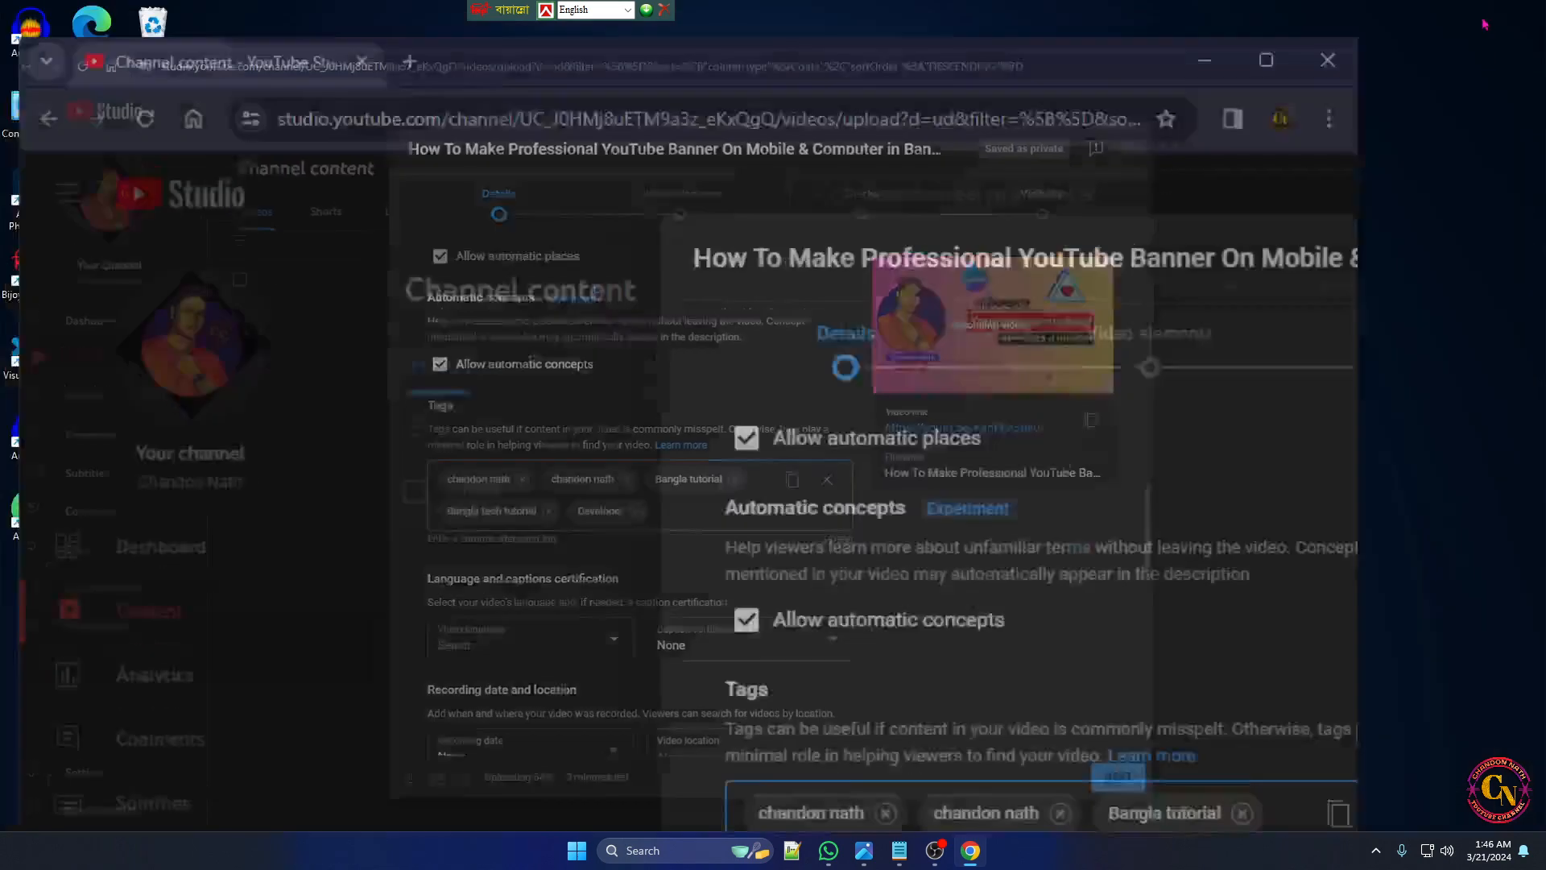
left_click(1013, 535)
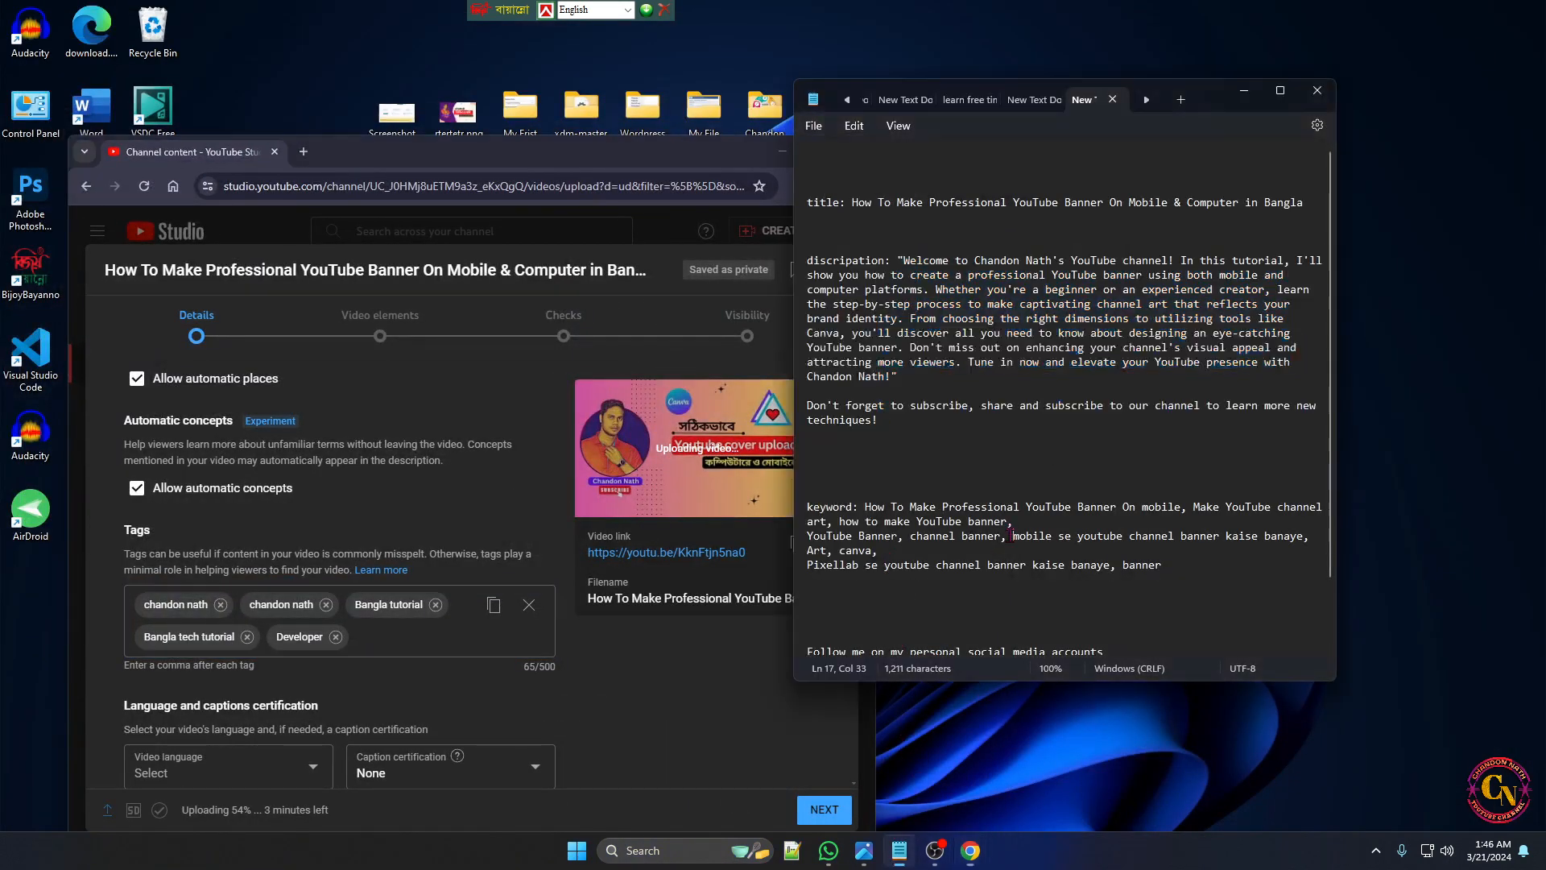
left_click_drag(1214, 100, 1286, 129)
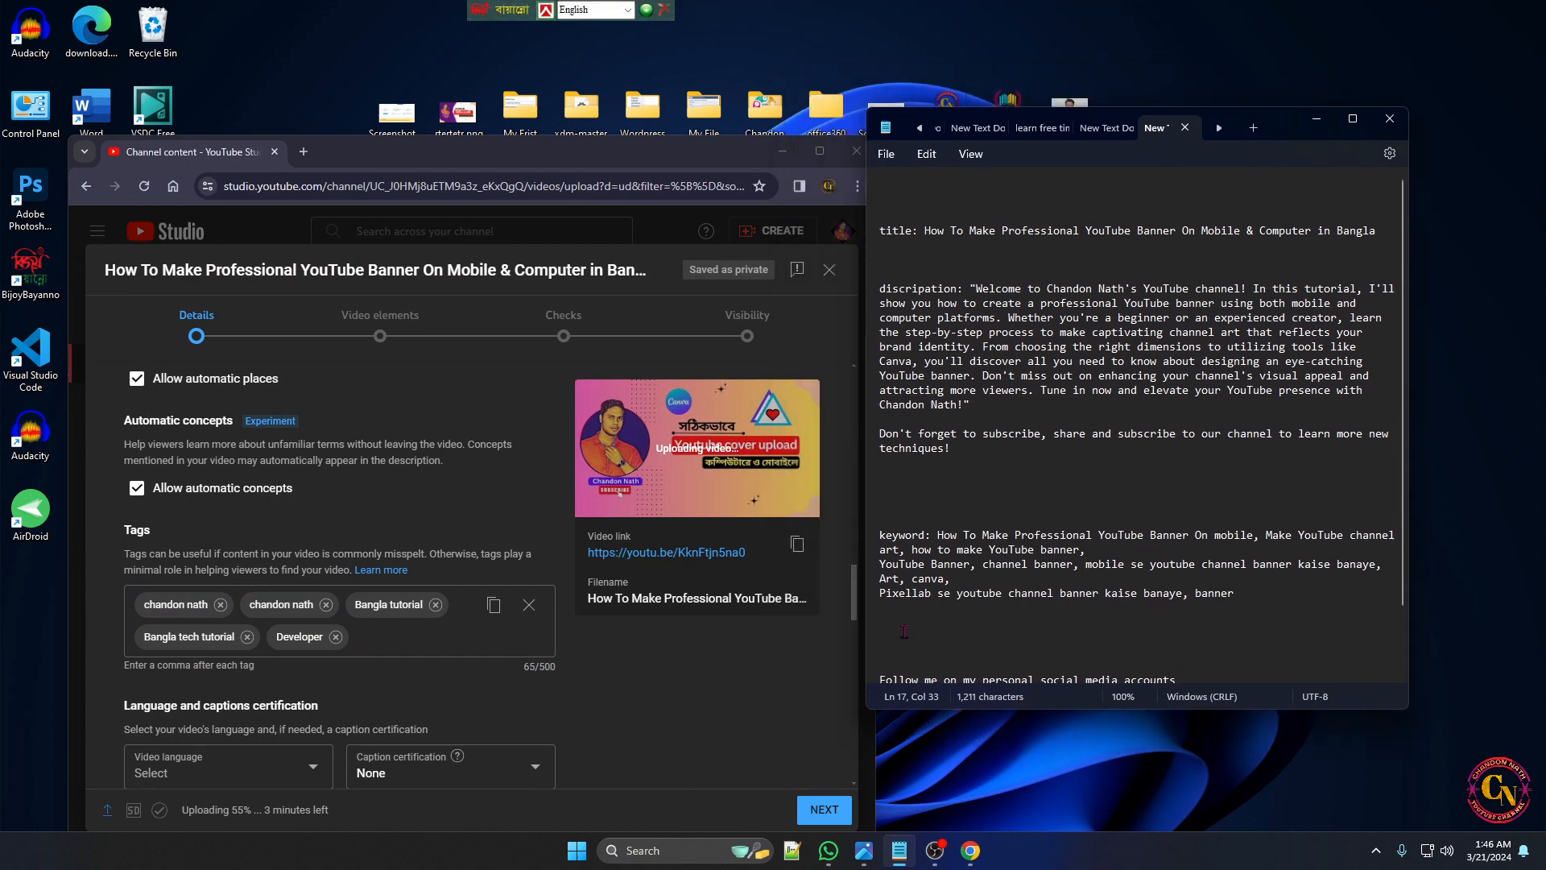
left_click_drag(937, 536, 1261, 537)
key("ctrl+c")
left_click(426, 641)
key("ctrl+v")
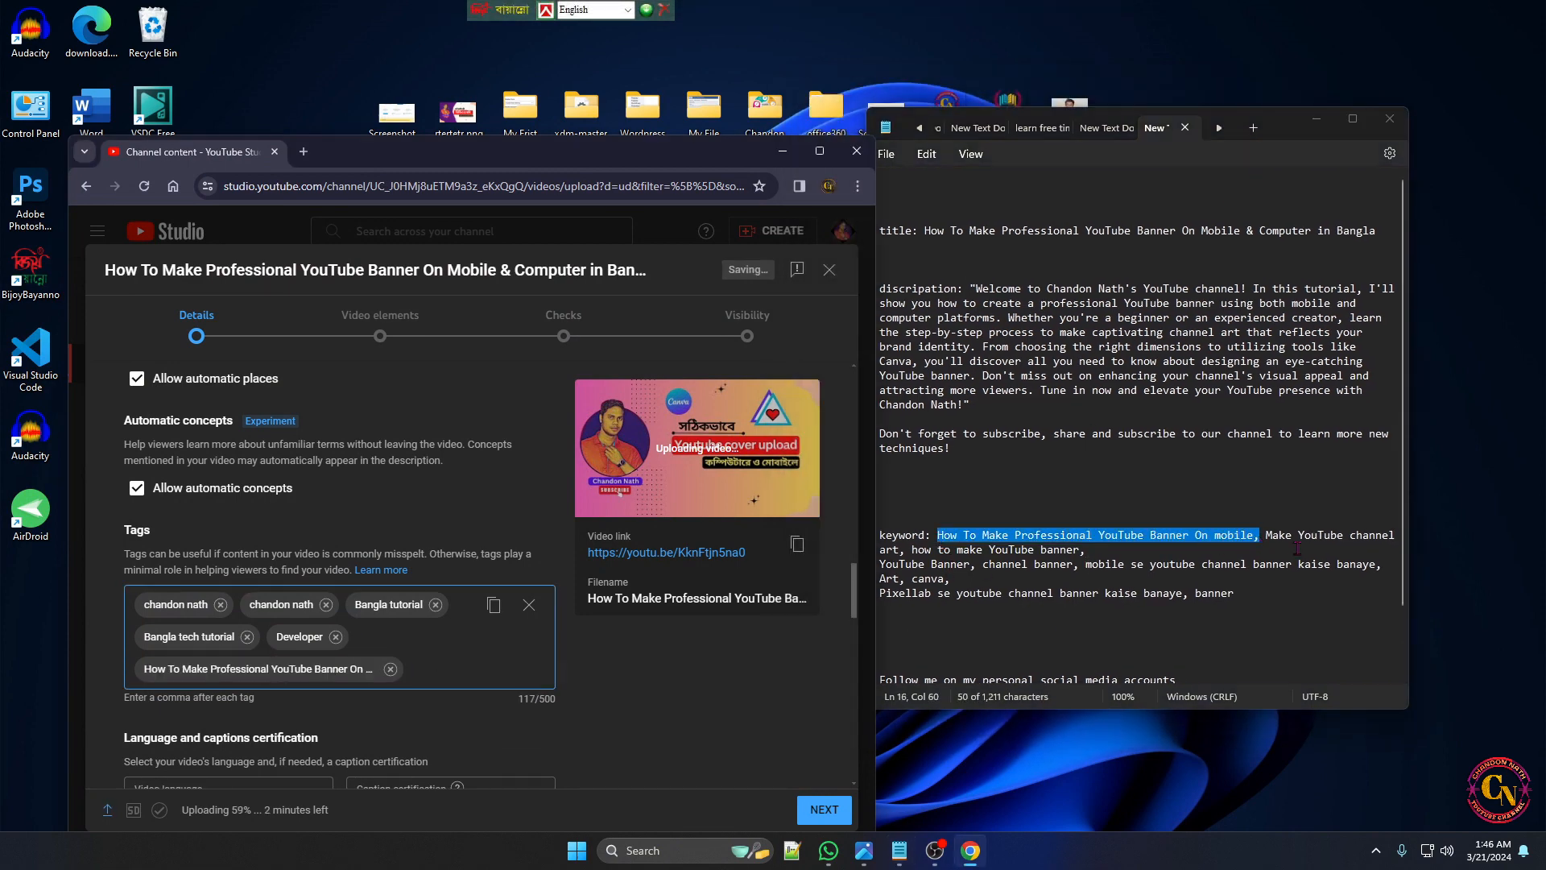
Widen the Notepad window and copy the keywords "how to make YouTube banner" and "YouTube Banner" into the video's tags
left_click_drag(880, 550, 1094, 550)
left_click_drag(1415, 301, 1542, 301)
left_click_drag(1428, 492, 972, 507)
key("ctrl+c")
left_click(431, 669)
key("ctrl+v")
left_click_drag(879, 520, 976, 520)
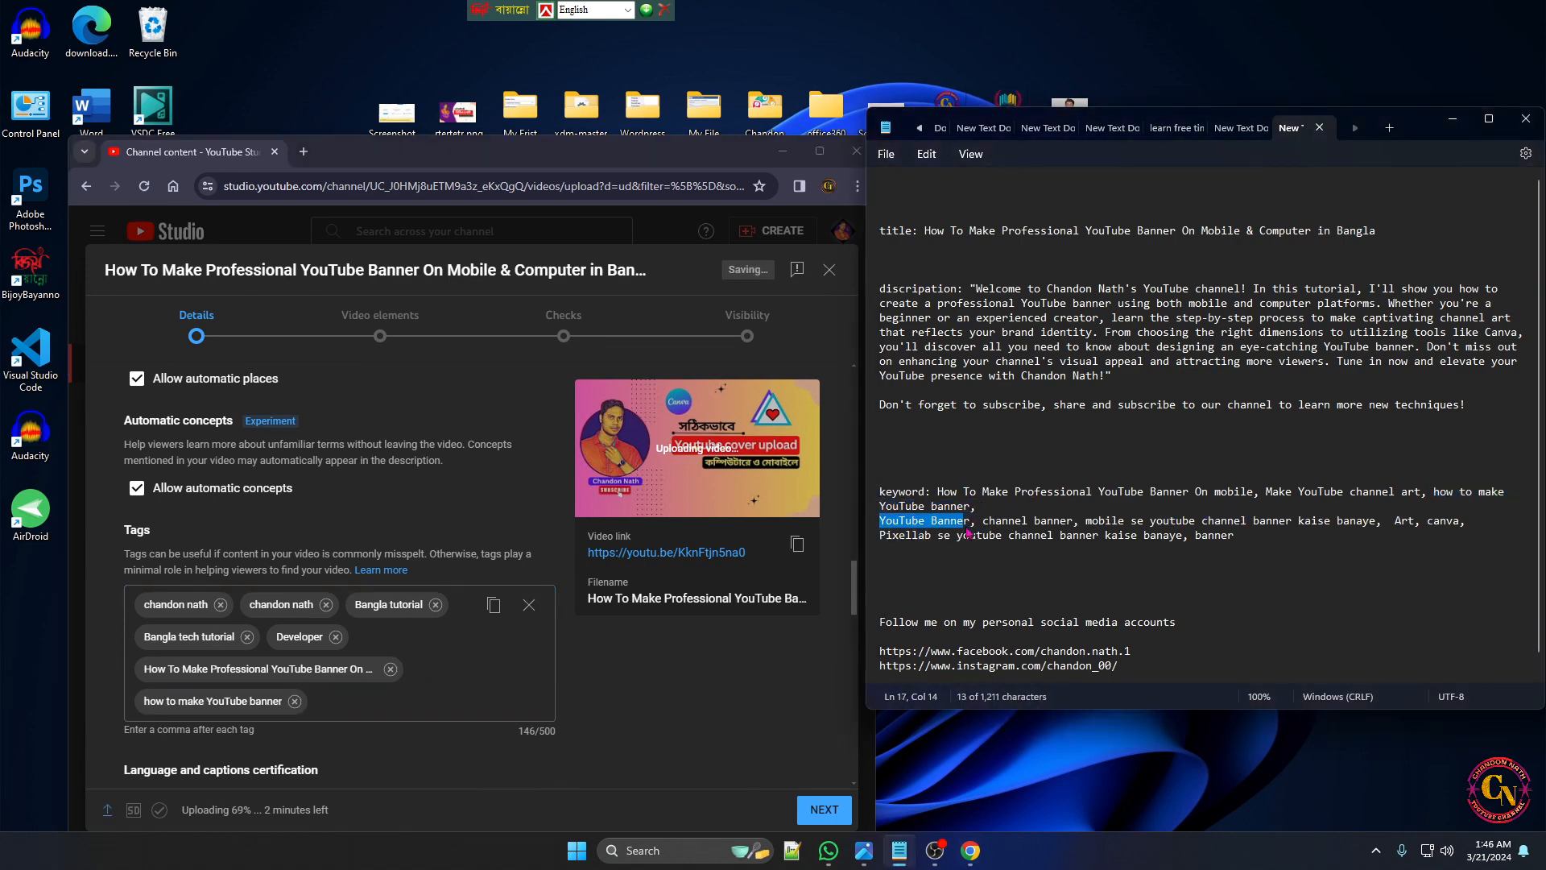
left_click(430, 701)
key("ctrl+v")
Copy the keywords "Art" and "canva" from the Notepad notes into the video's tags
left_click_drag(1394, 521, 1465, 520)
key("ctrl+c")
left_click(431, 732)
key("ctrl+v")
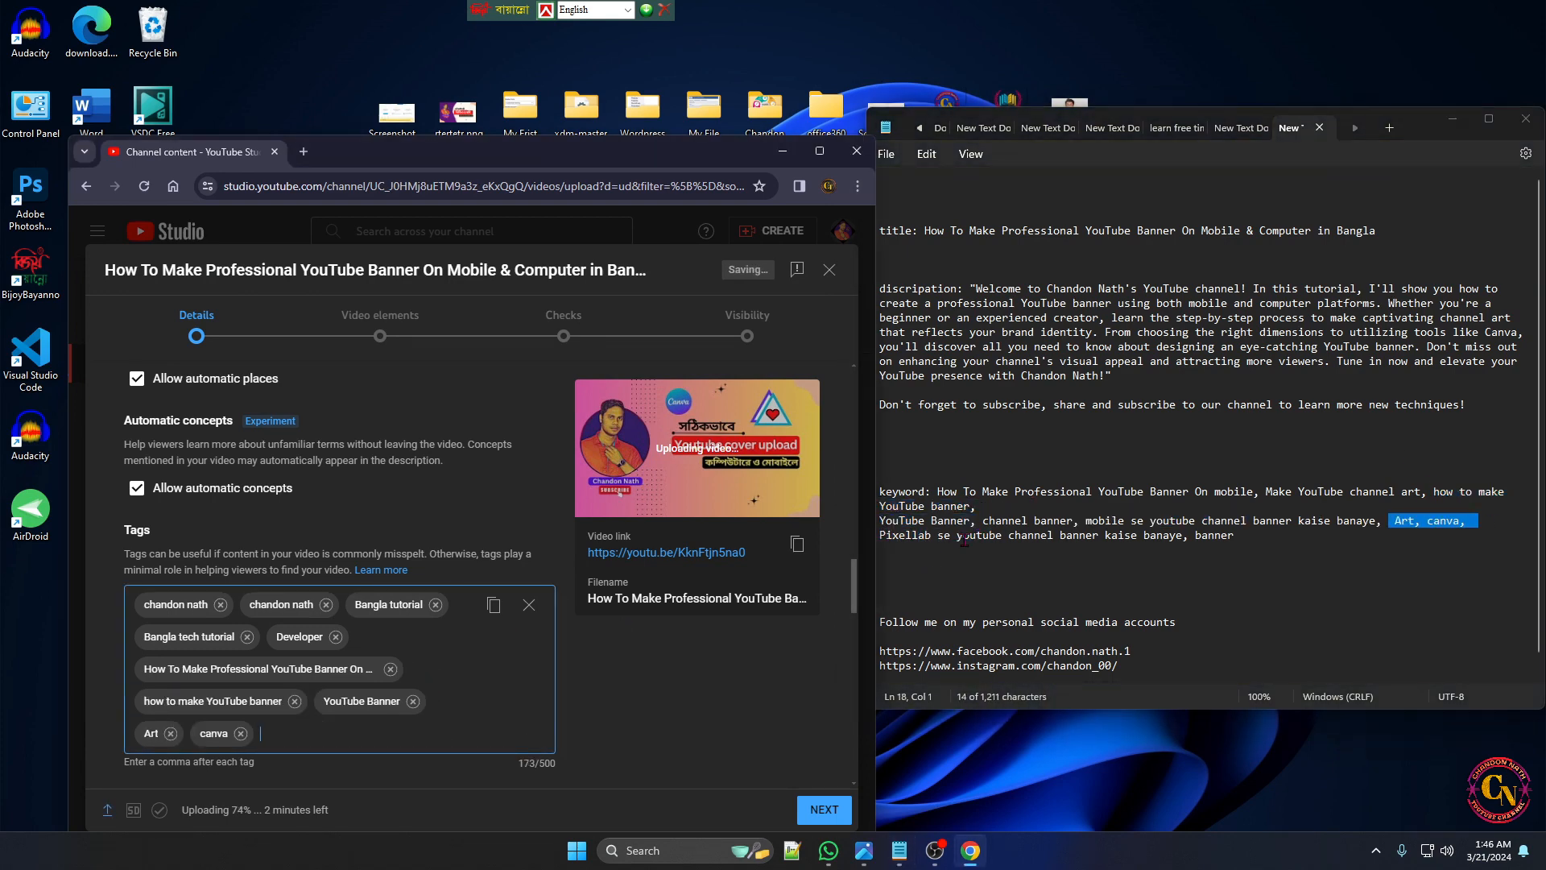
Add the tags "mobile se youtube channel banner kaise banaye", copied from the Notepad notes, and "banner"
left_click_drag(1079, 520, 1375, 531)
key("ctrl+c")
left_click(336, 749)
key("ctrl+v")
type("v")
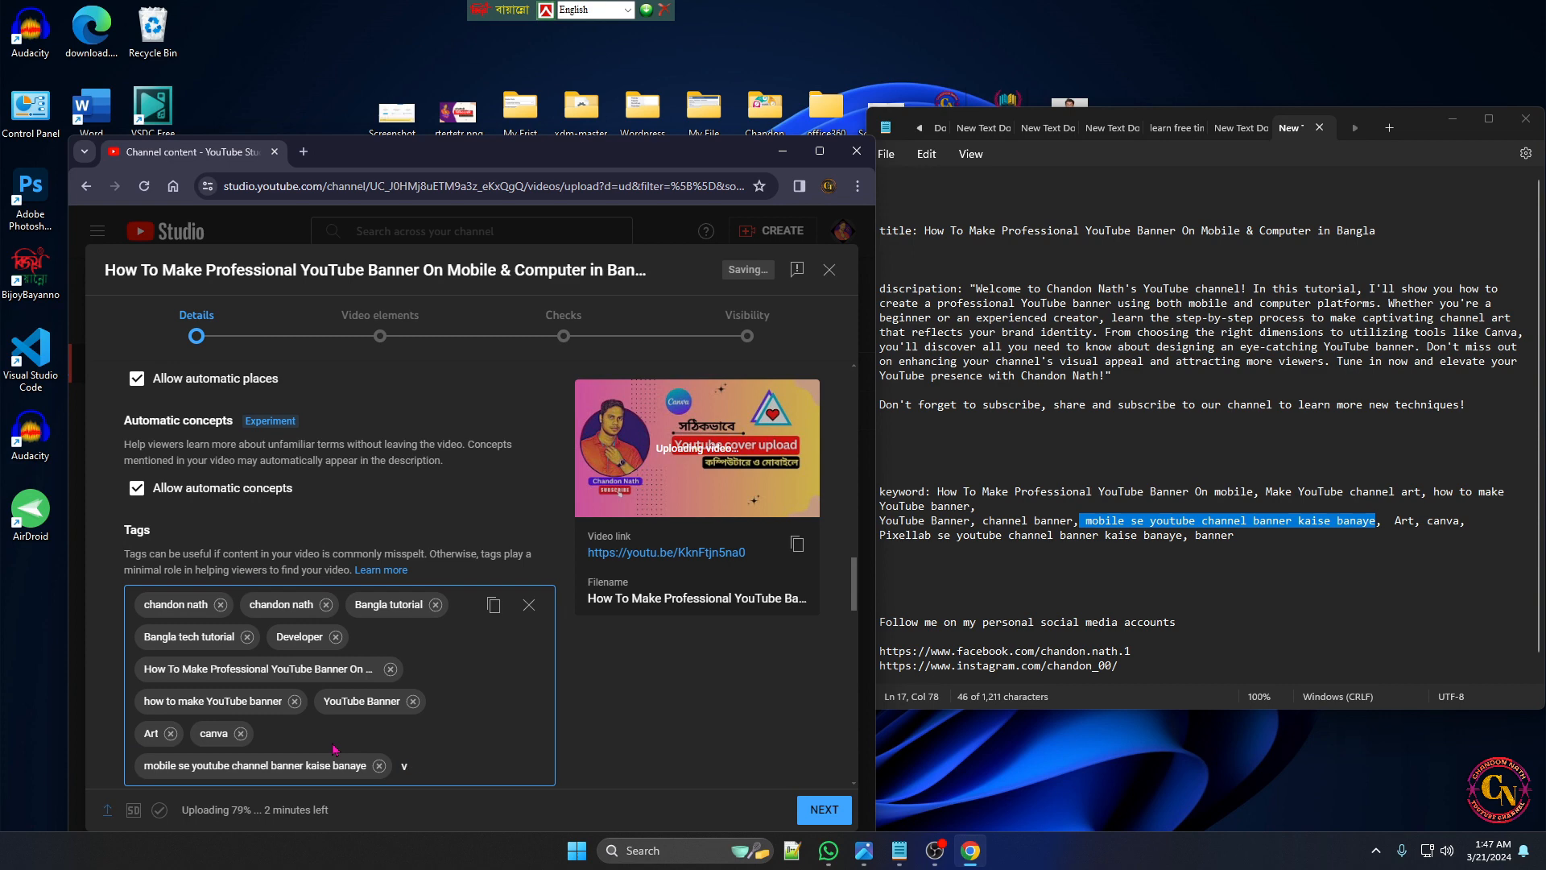
key("BackSpace")
type("banner")
key("Return")
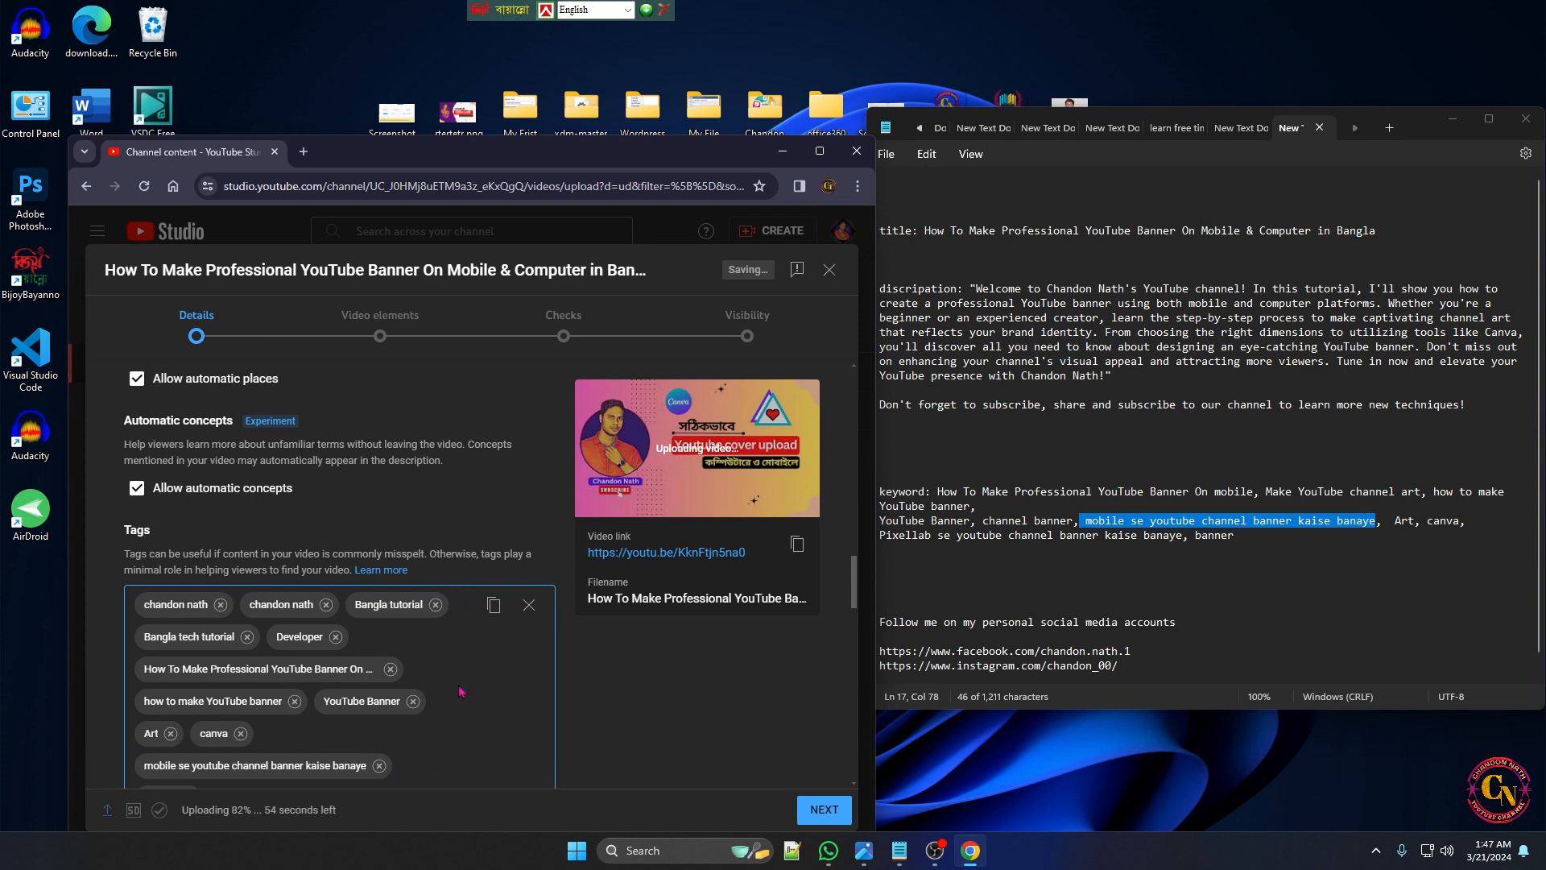
Set the video language to Bangla
left_click_drag(850, 608, 862, 646)
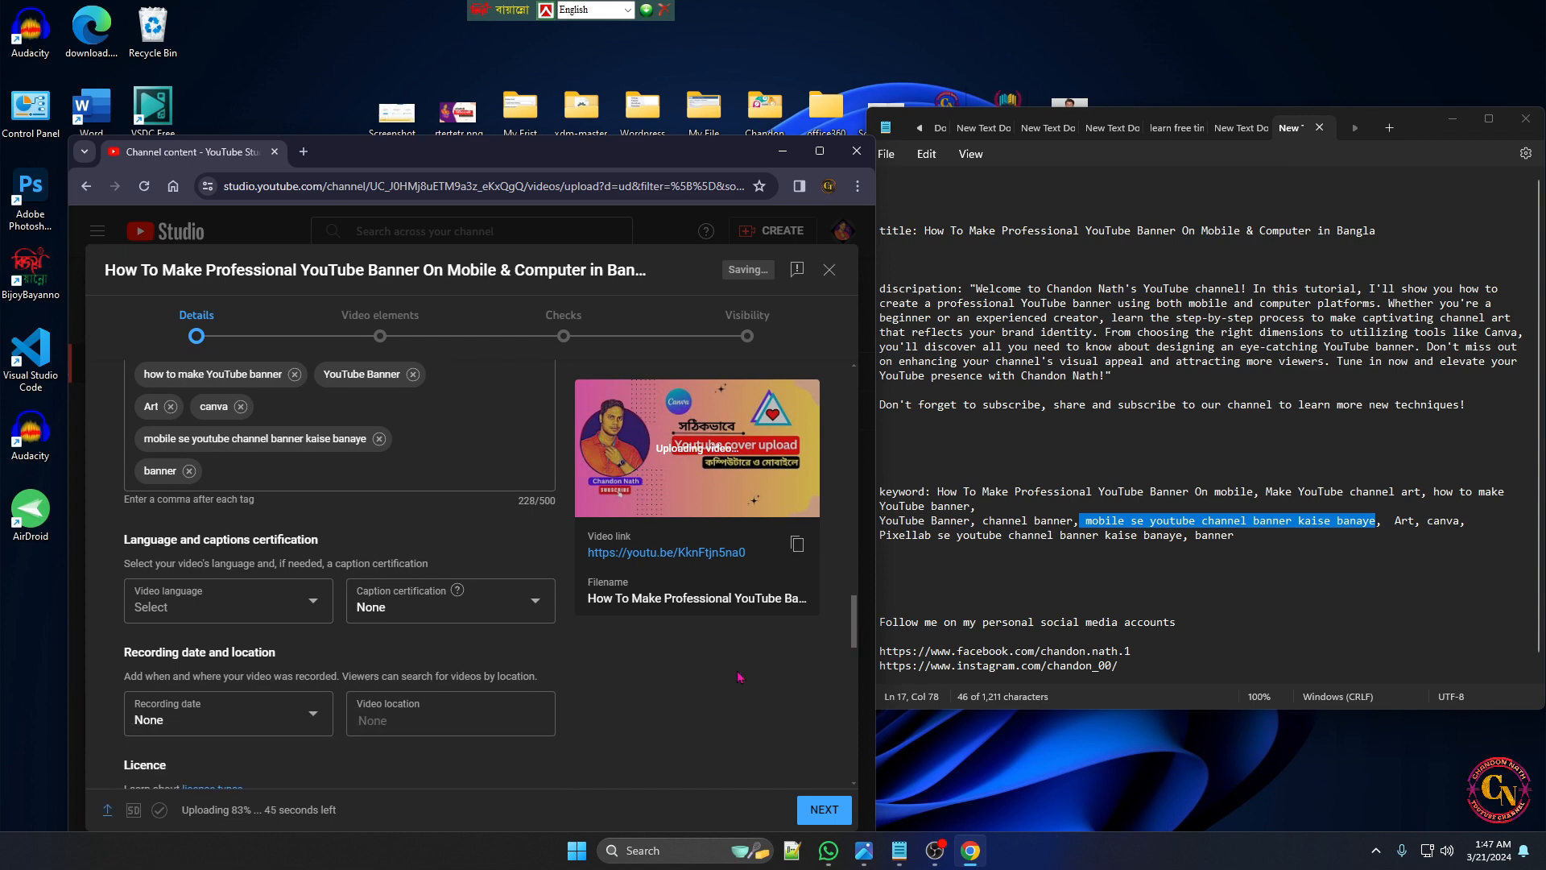
left_click(321, 603)
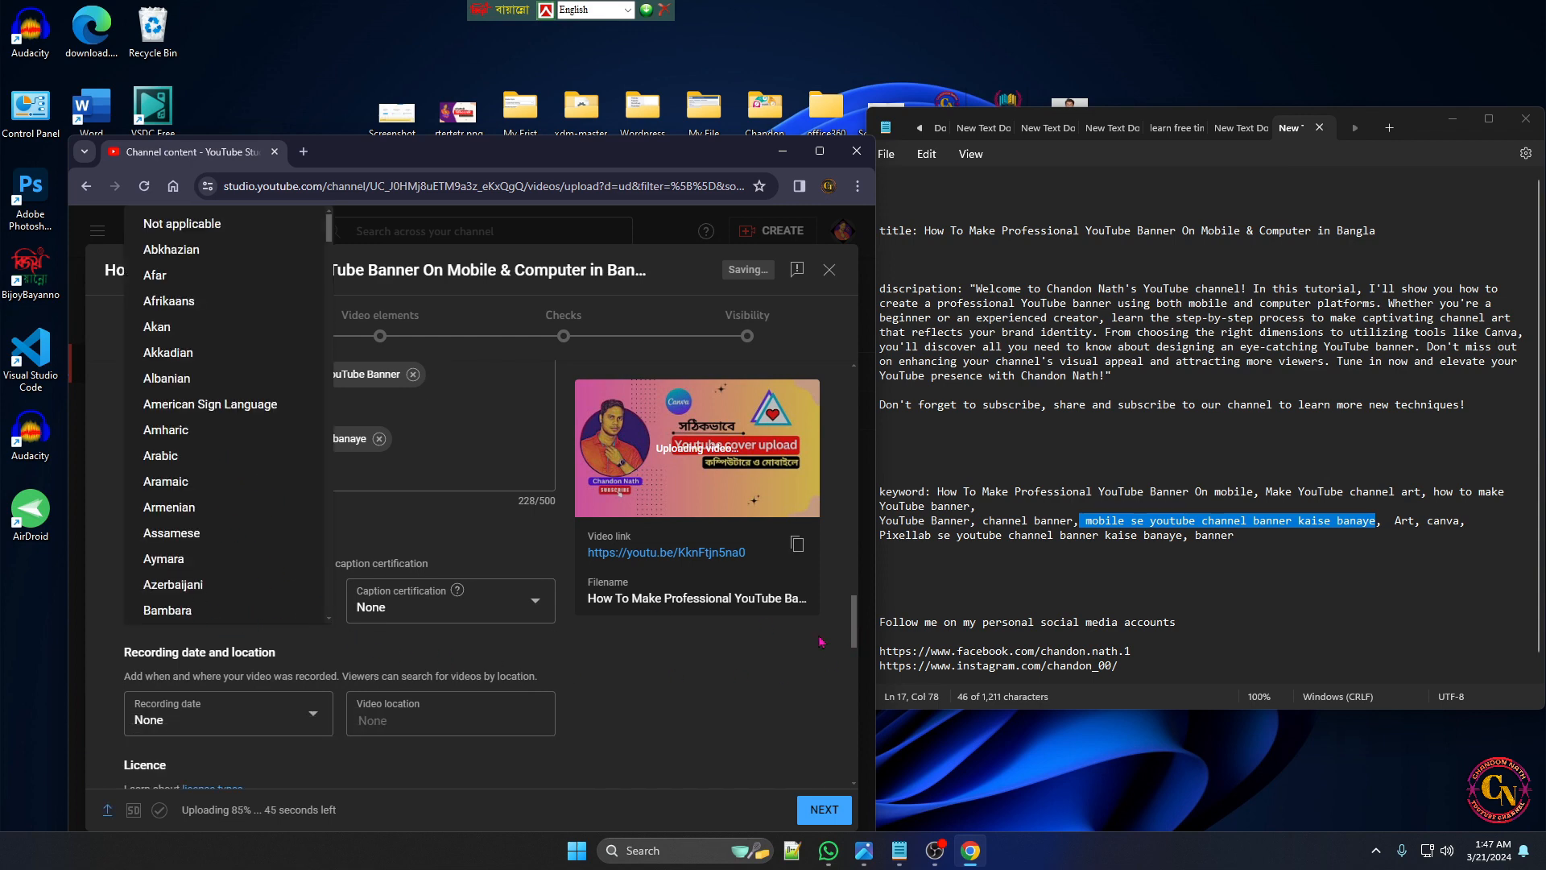
scroll(241, 554, "down", 3)
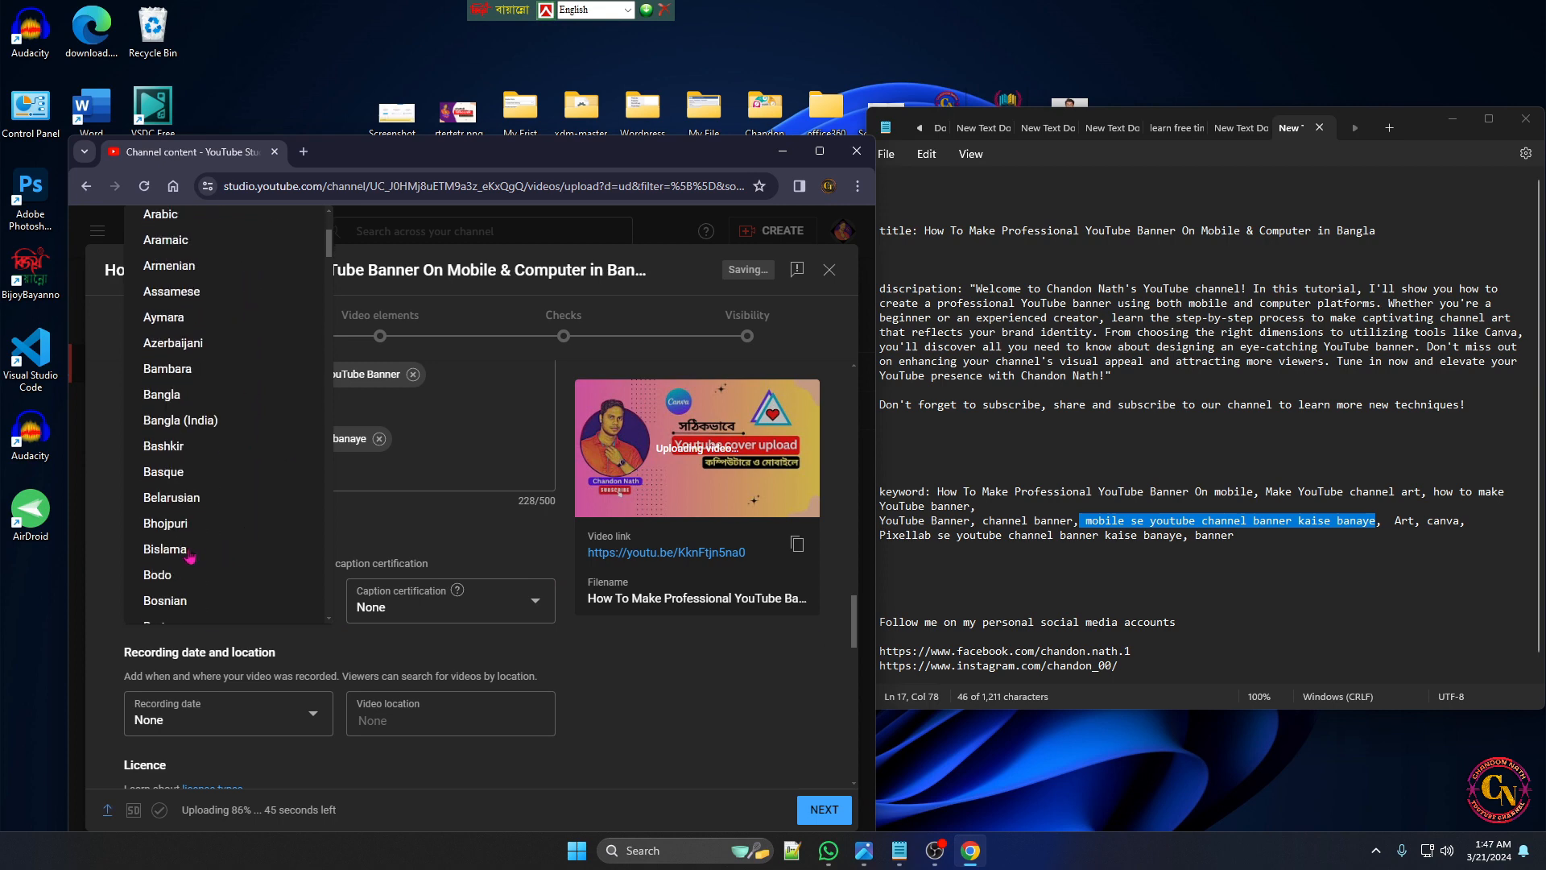
left_click(169, 395)
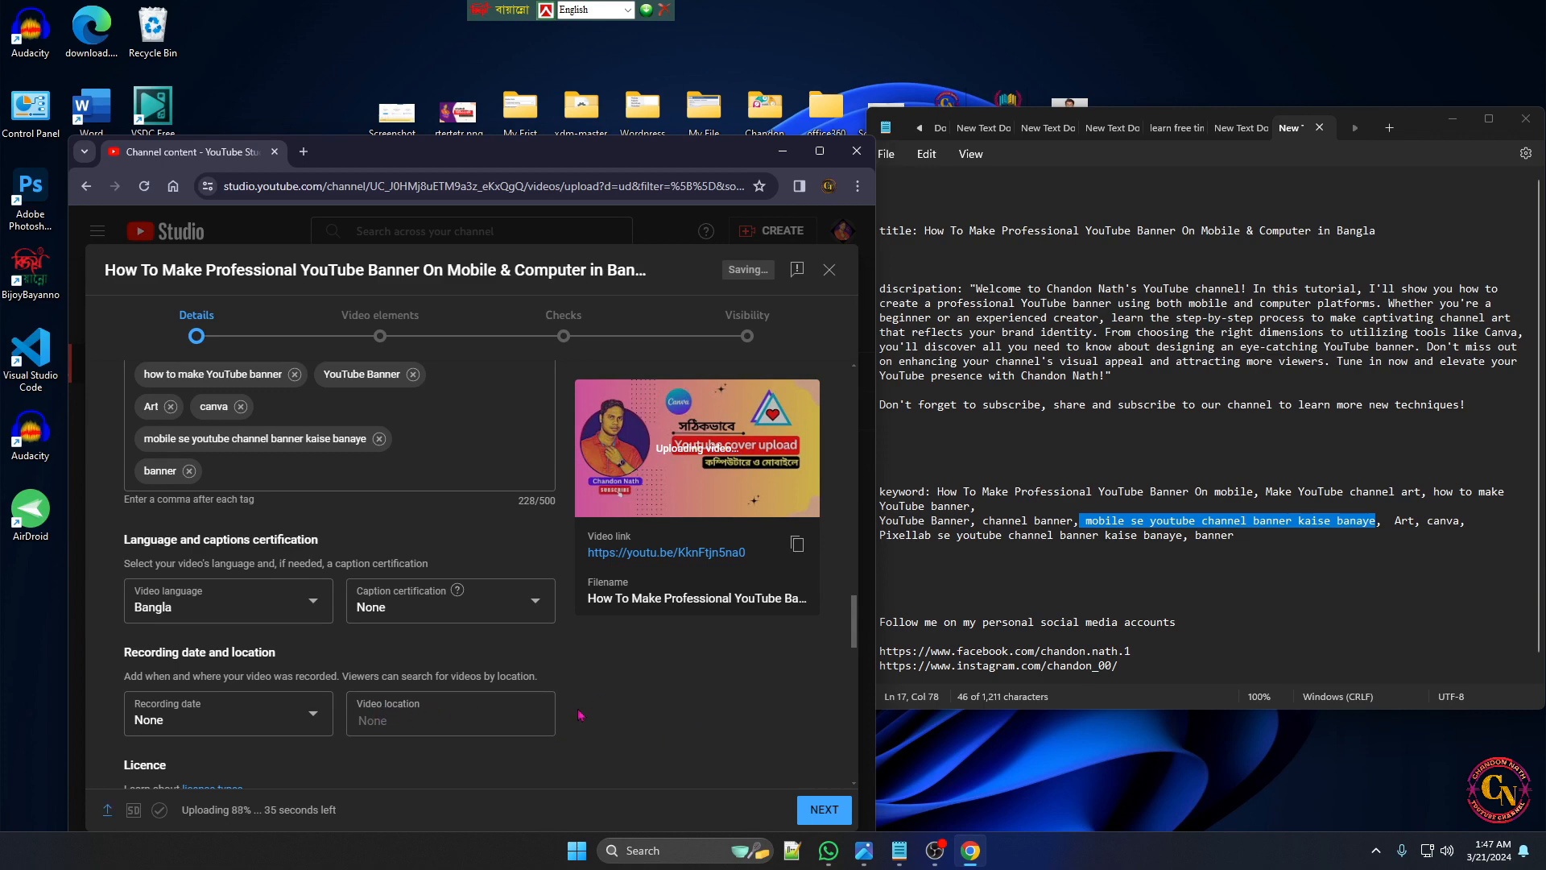
Choose Education as the video's category
left_click_drag(854, 644, 860, 707)
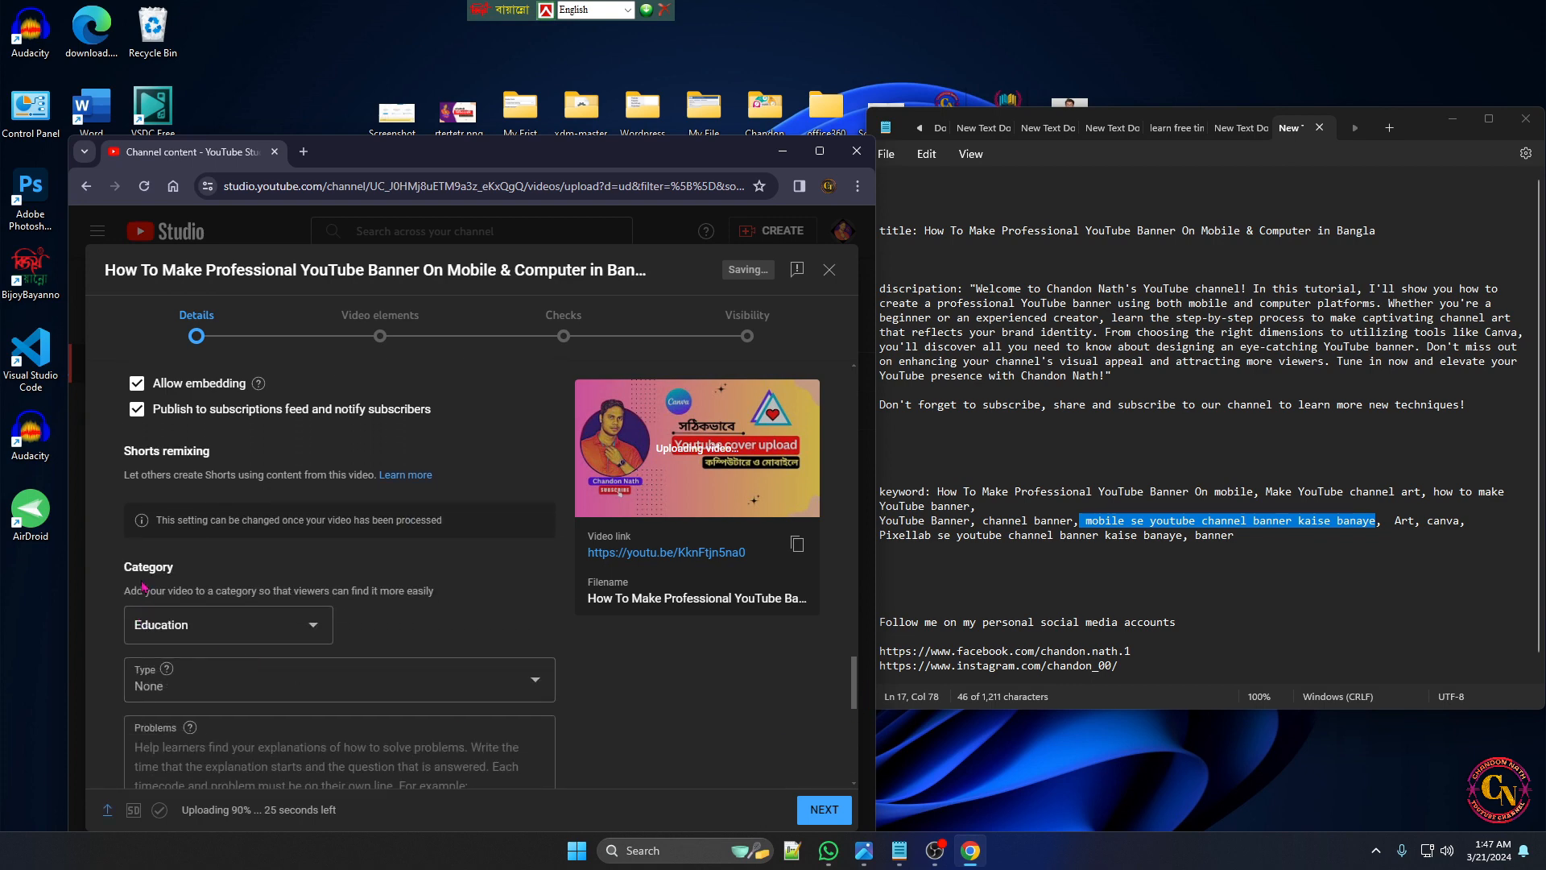
left_click(262, 638)
left_click(191, 325)
Review the comment and rating settings, and advance the upload past Video elements and Checks to the Visibility stage
left_click_drag(858, 714, 862, 785)
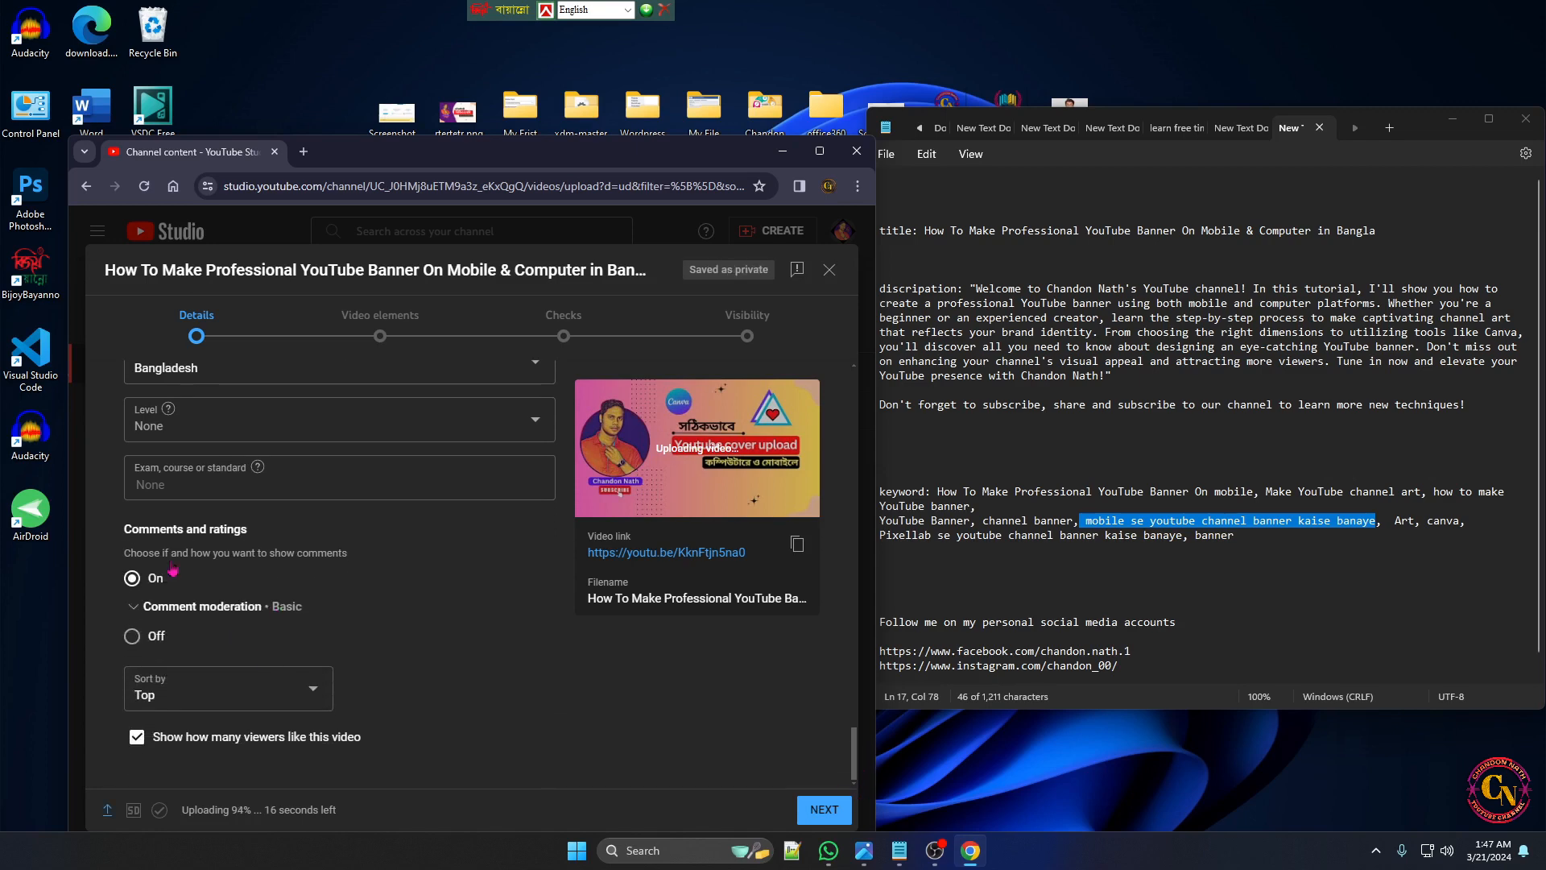
left_click(837, 815)
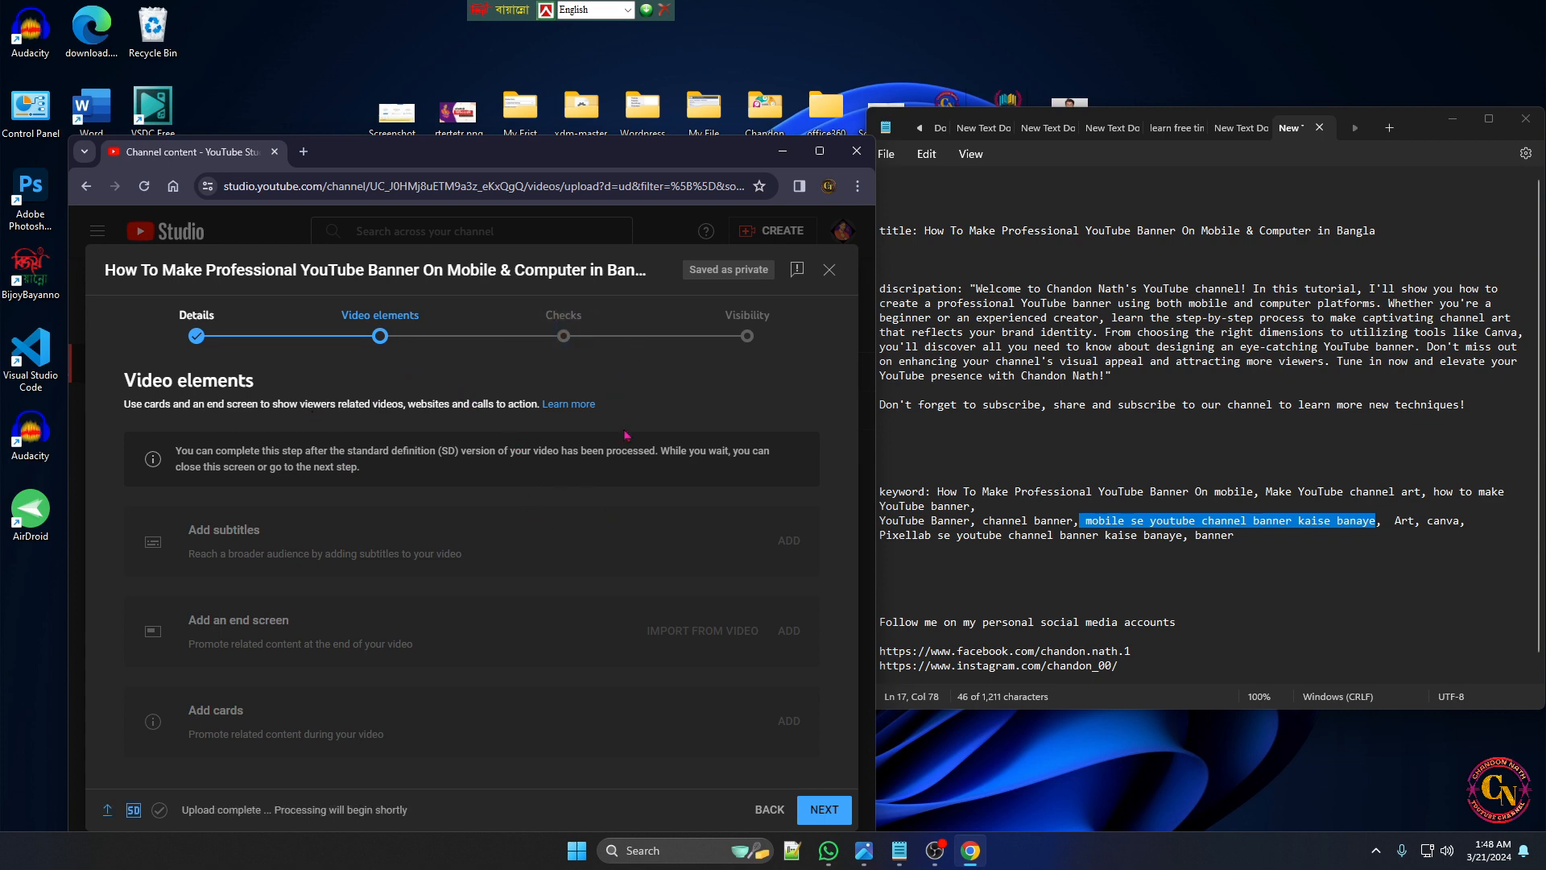
left_click(839, 802)
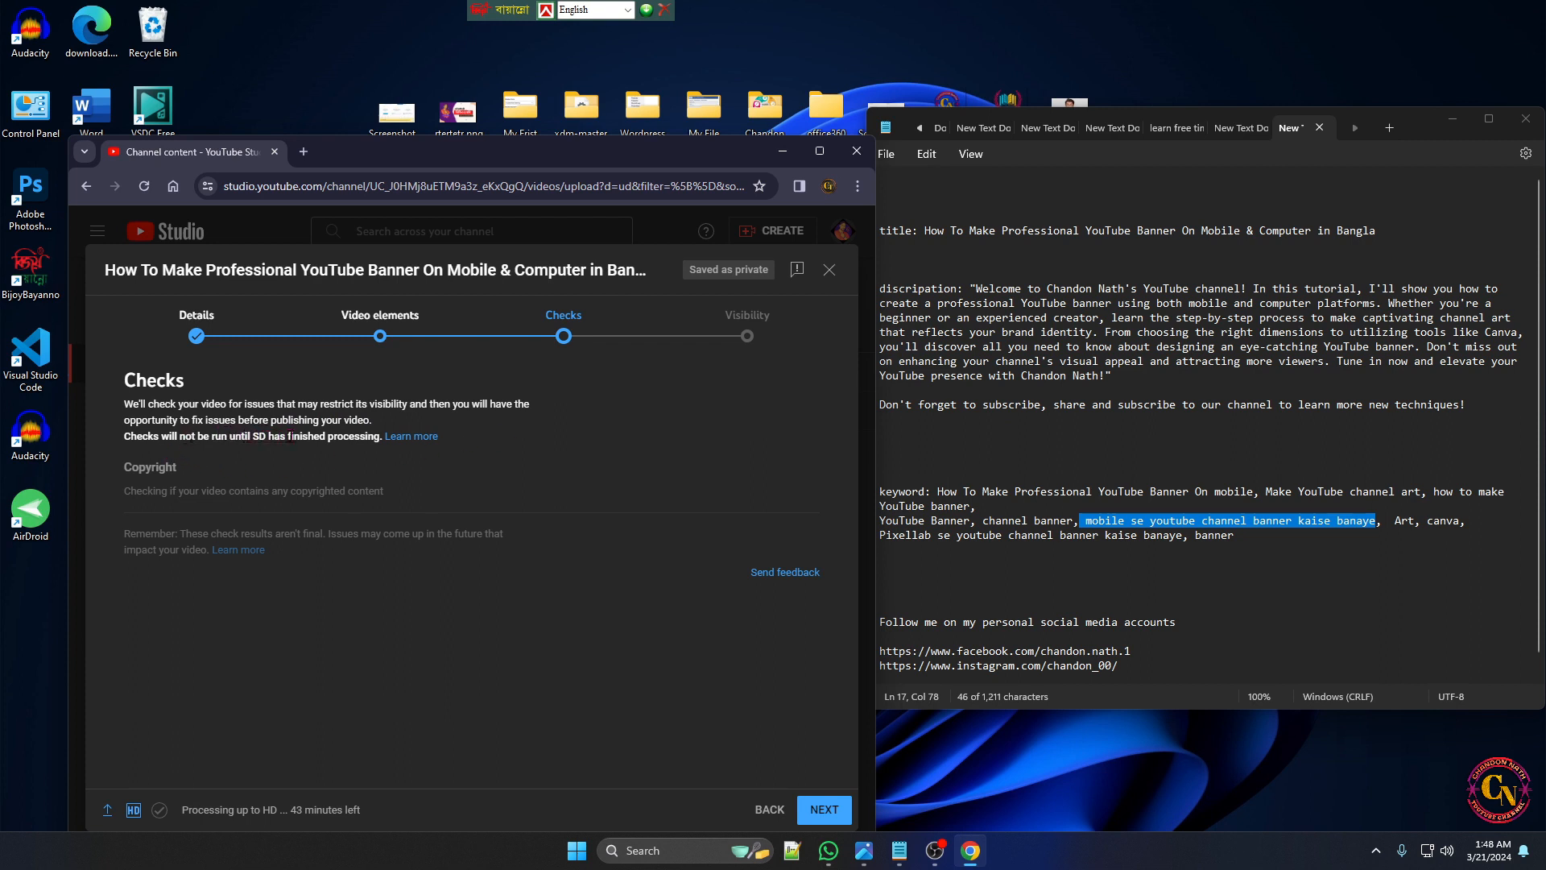
left_click(832, 820)
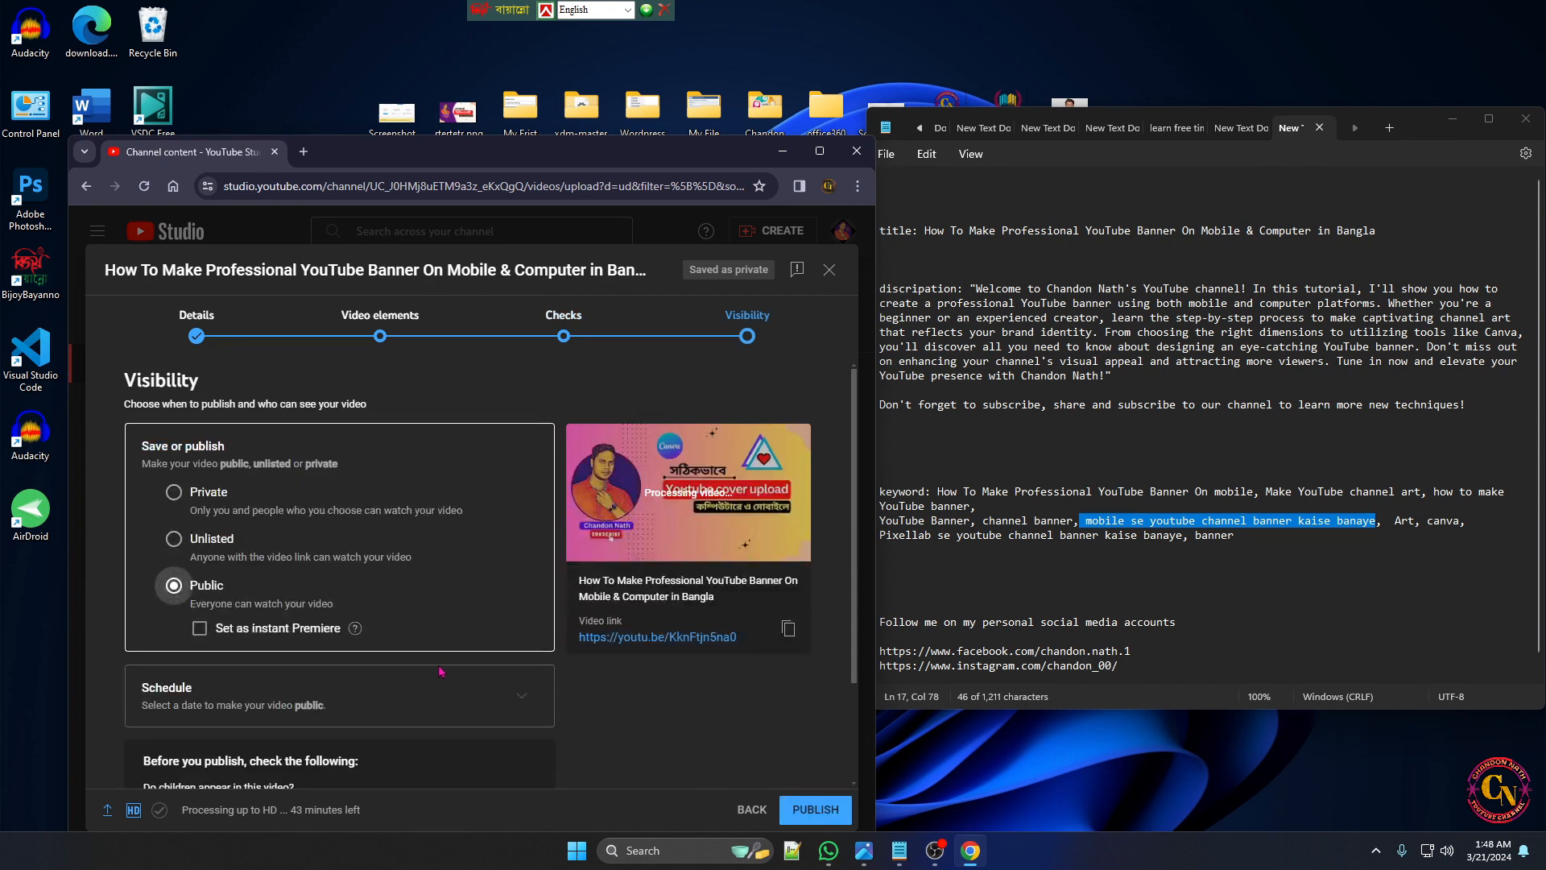
Set the video's visibility to Unlisted and save the upload
scroll(441, 671, "down", 2)
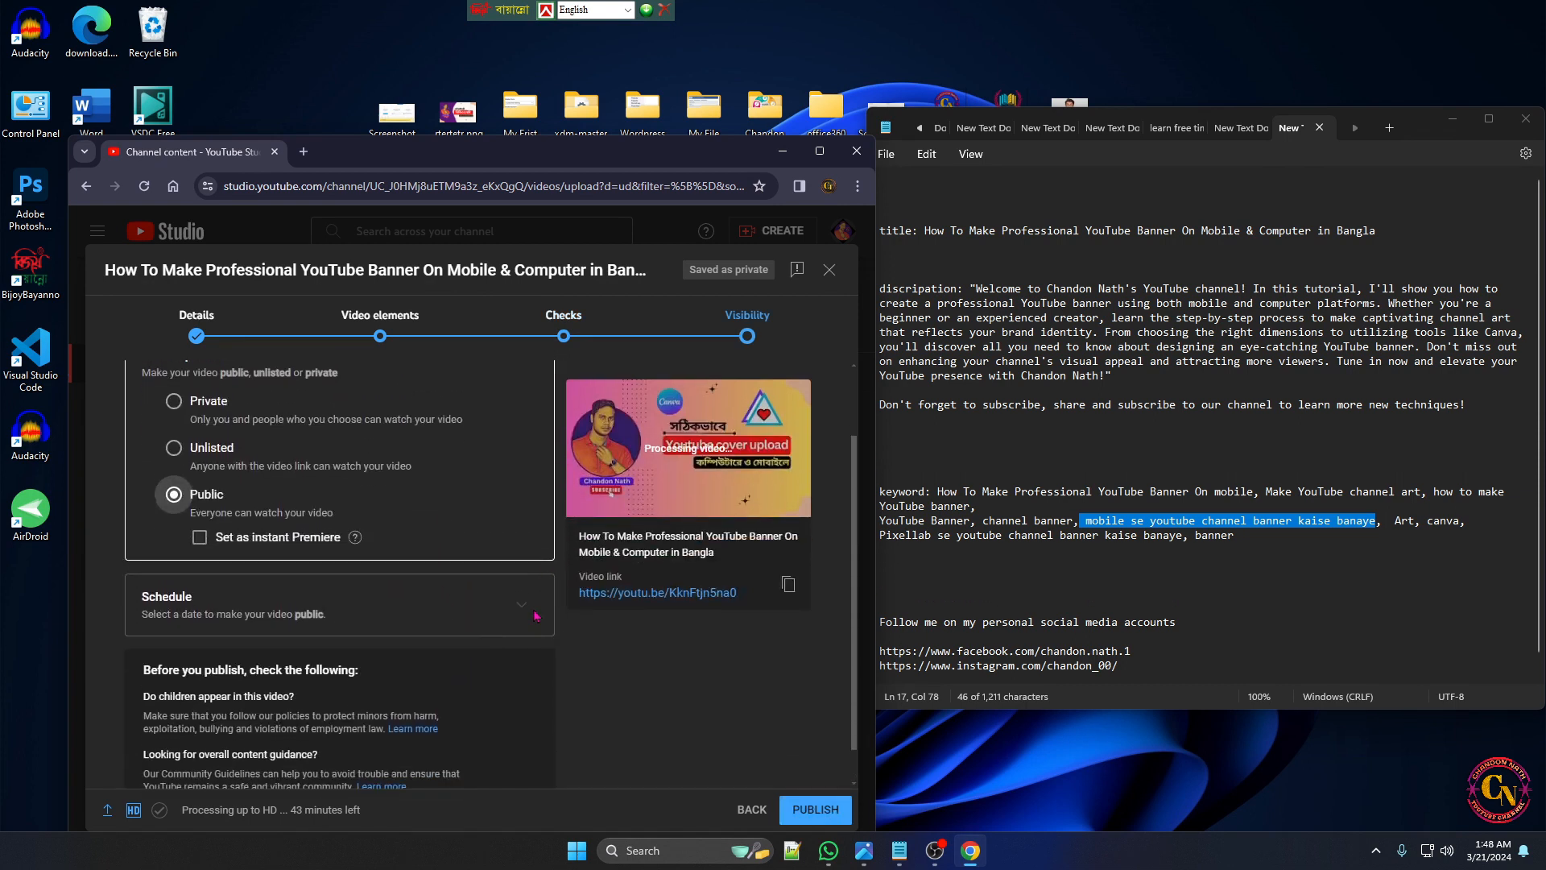
scroll(563, 711, "up", 3)
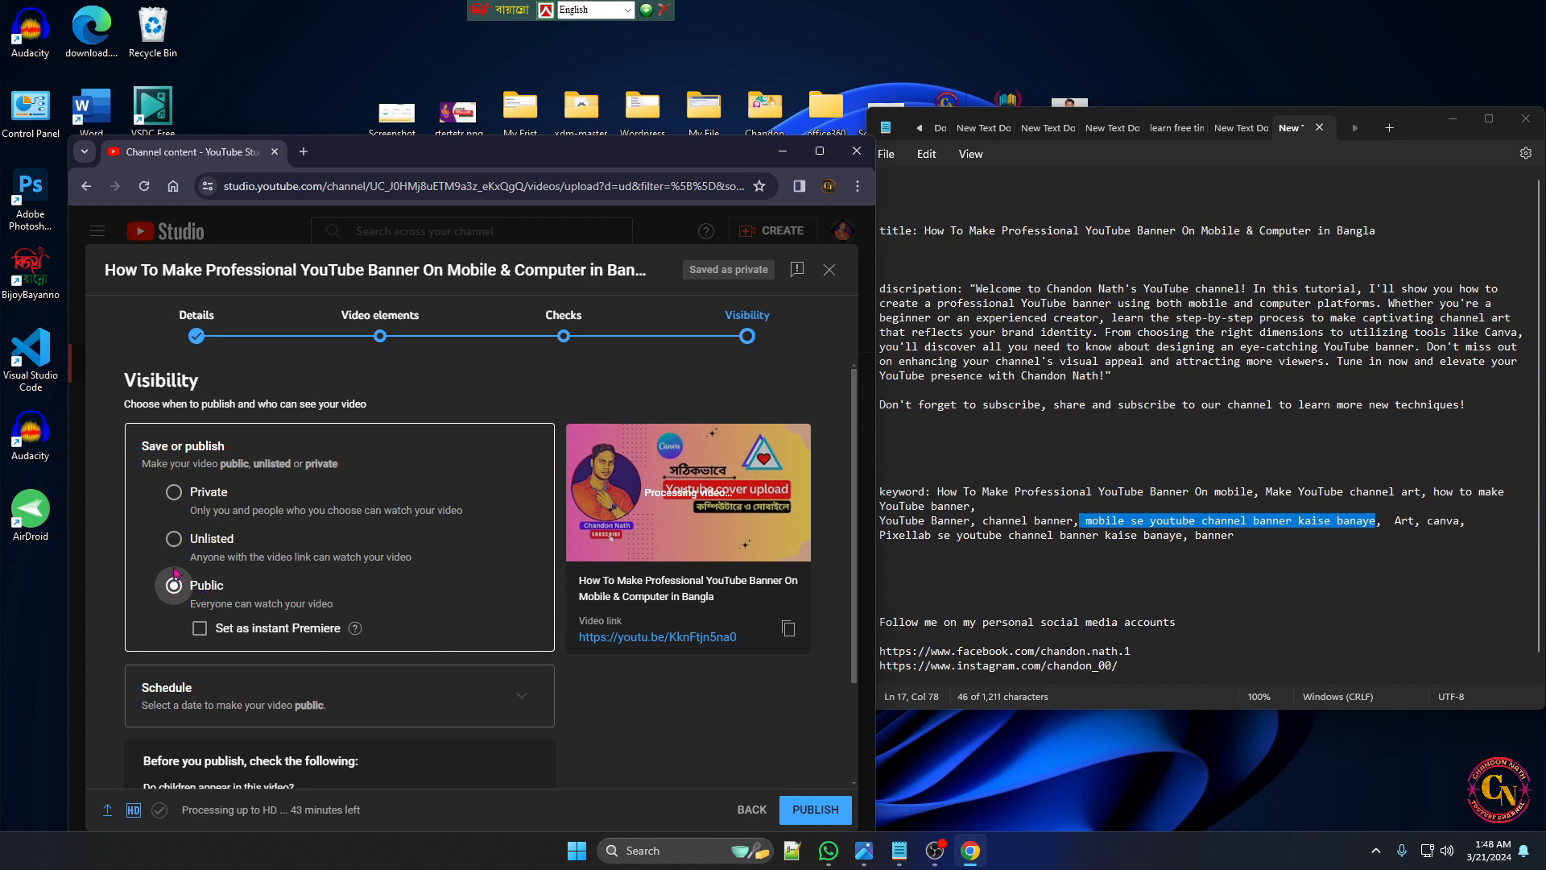
left_click(174, 541)
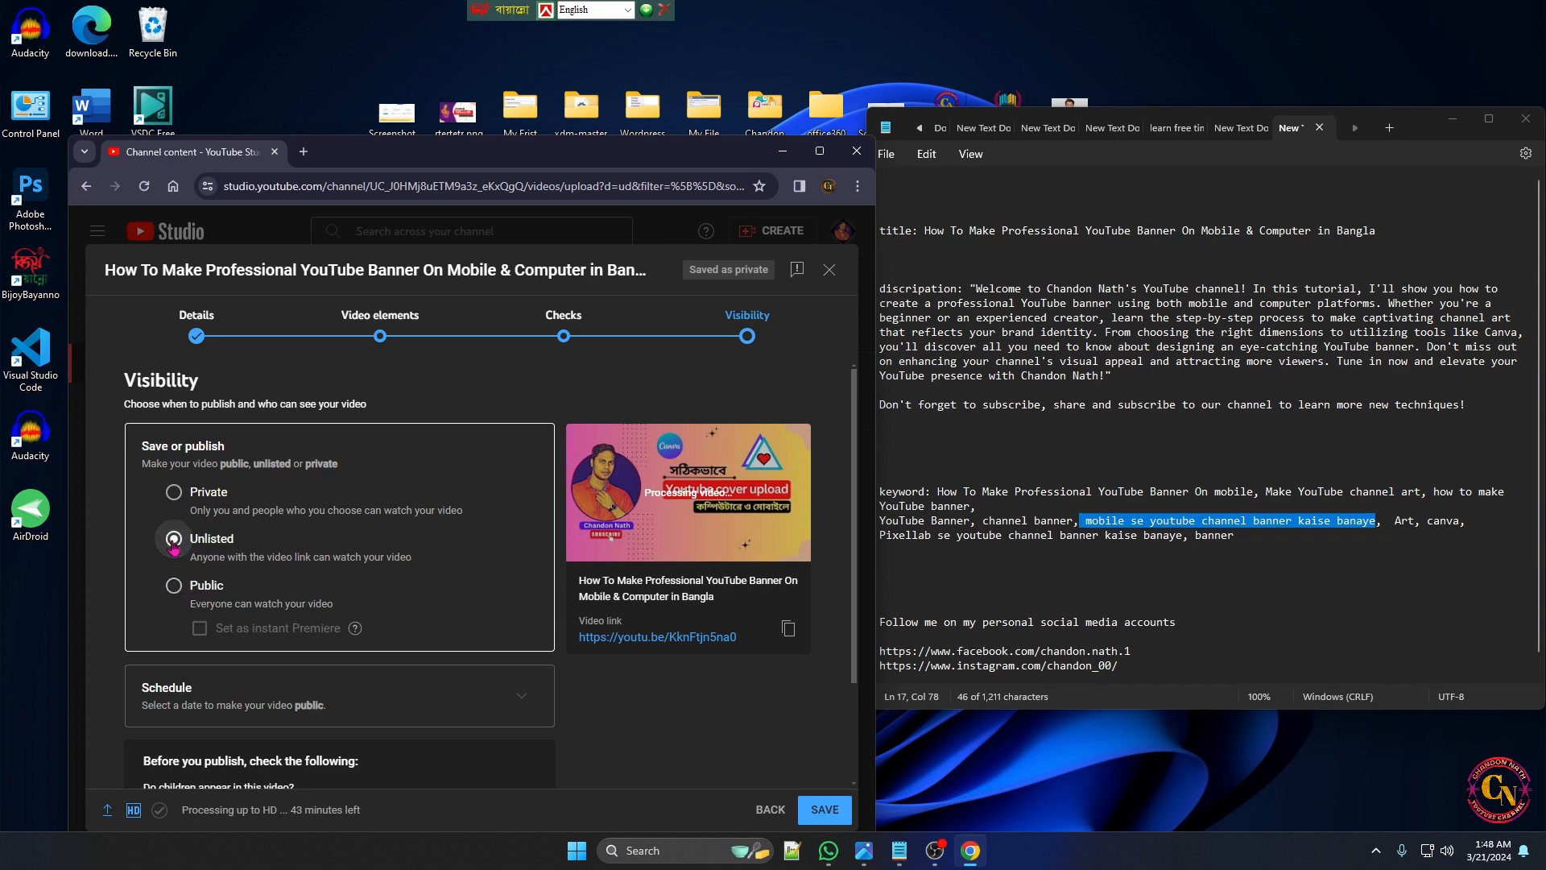
scroll(194, 604, "down", 2)
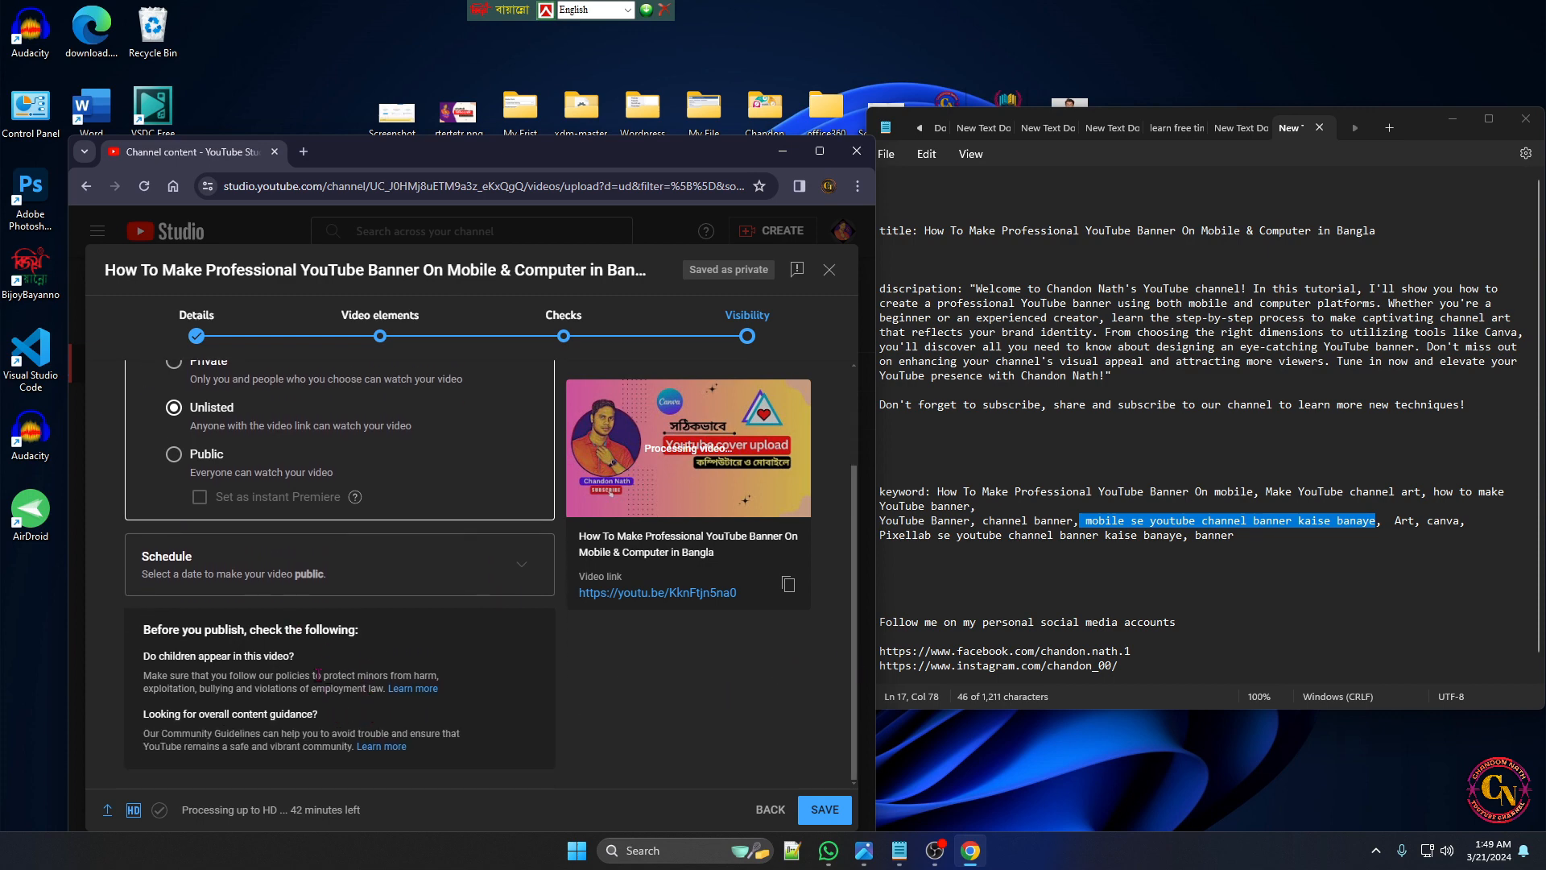
left_click(827, 810)
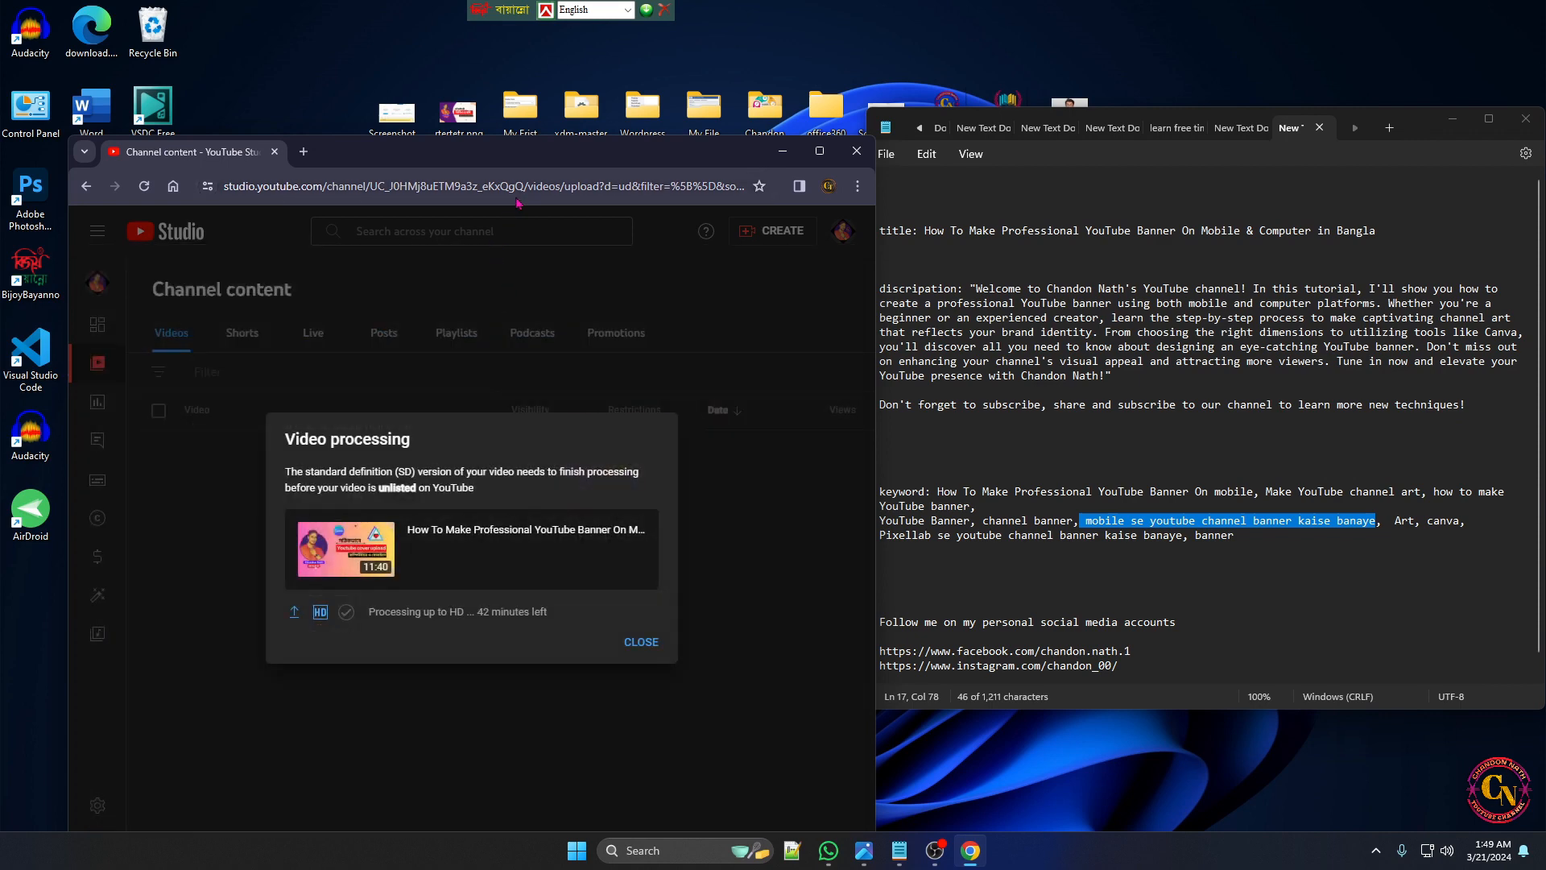
Dismiss the video processing notice and maximize the browser window to view the channel's video list
left_click(641, 644)
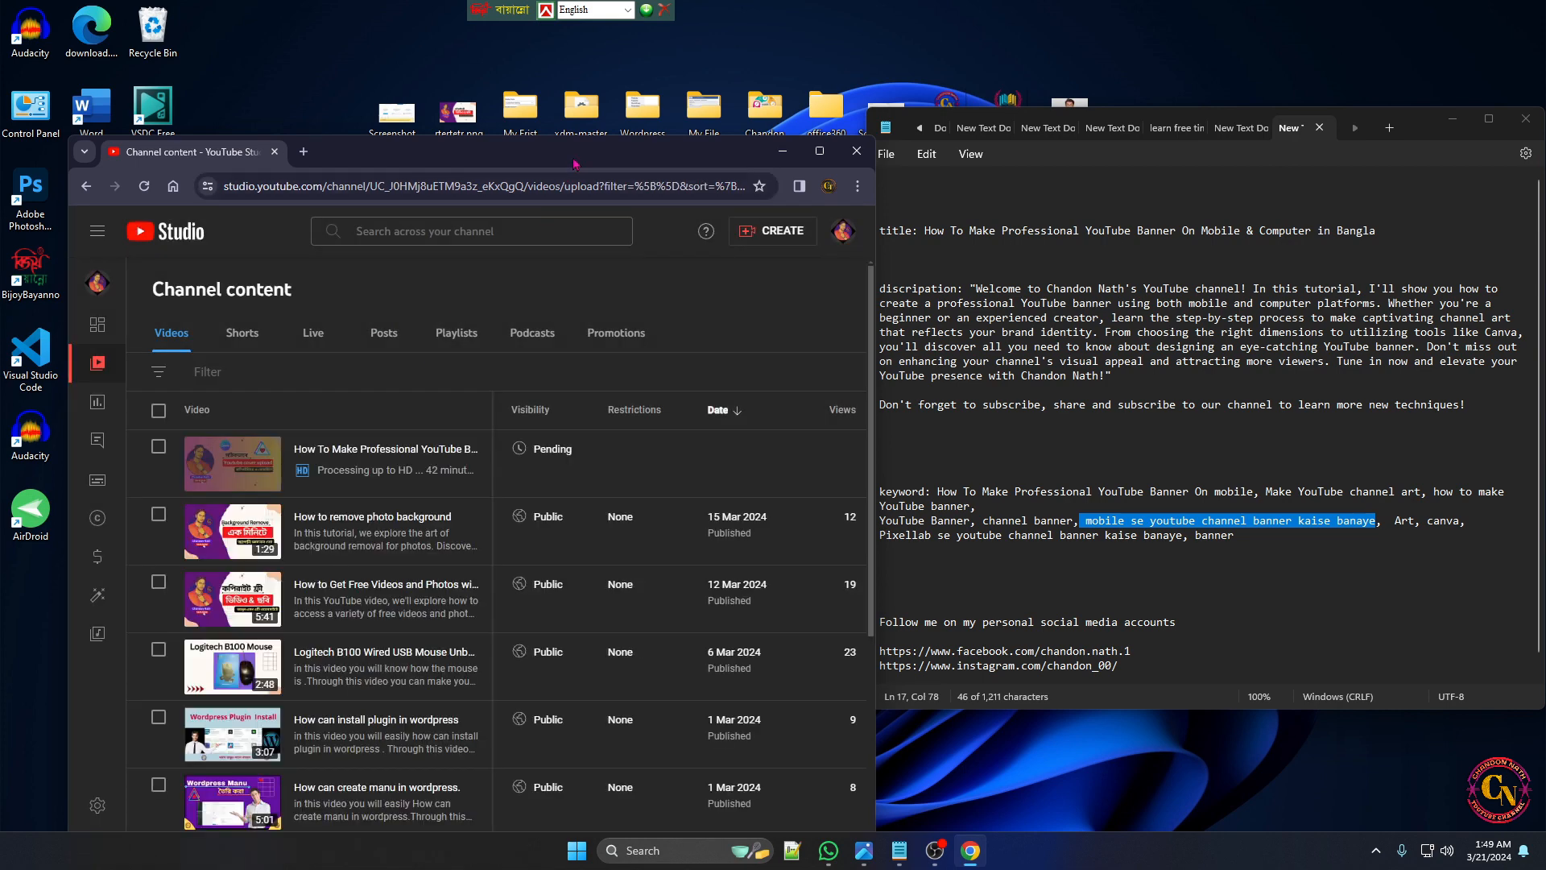
left_click_drag(577, 158, 602, 121)
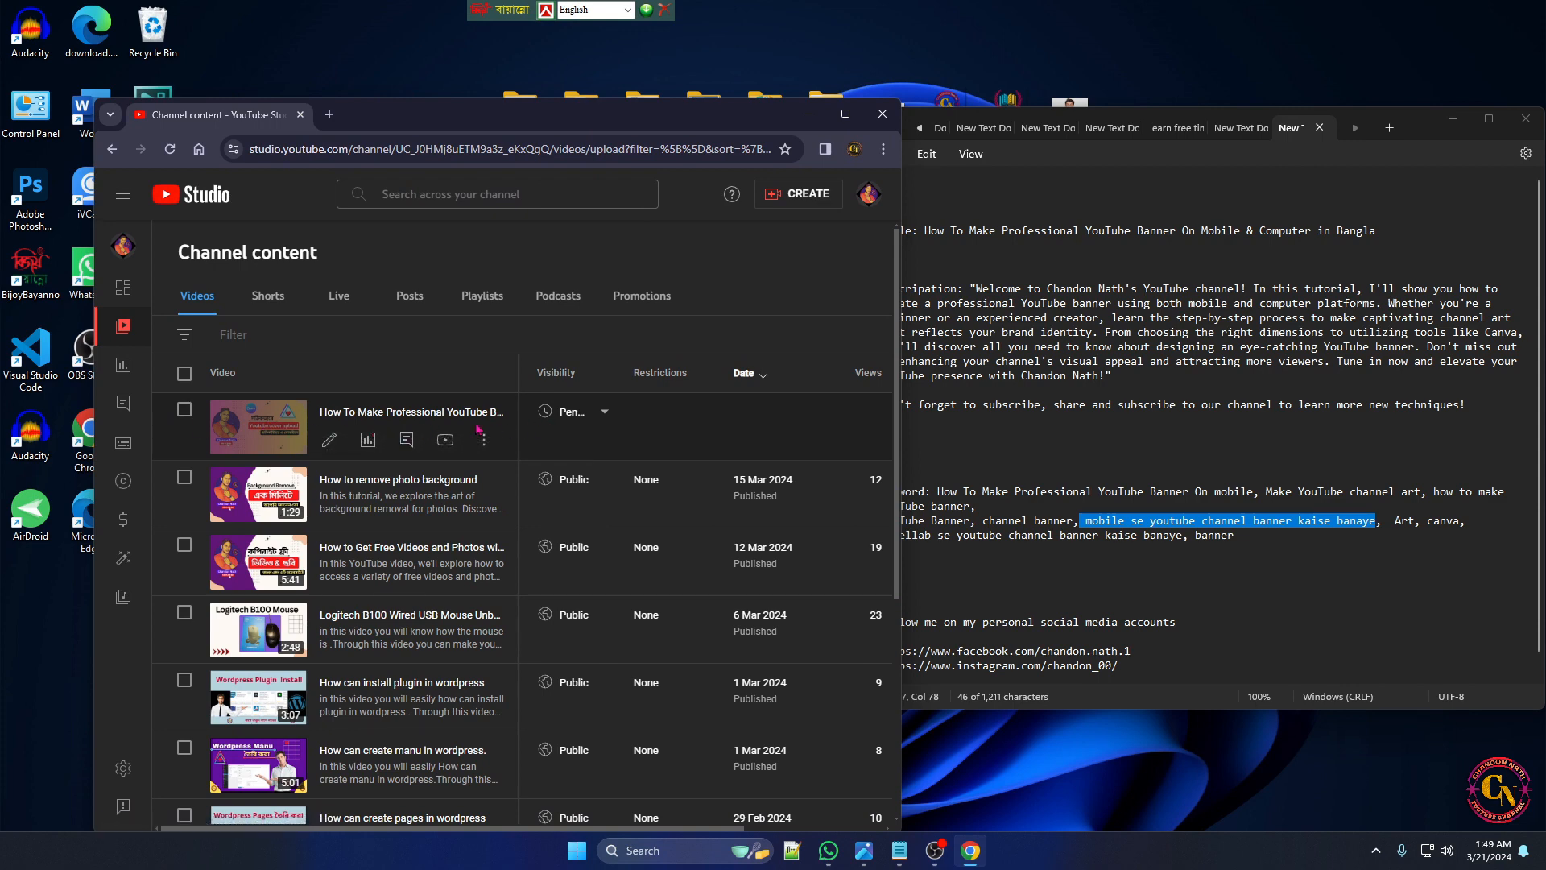
left_click(845, 113)
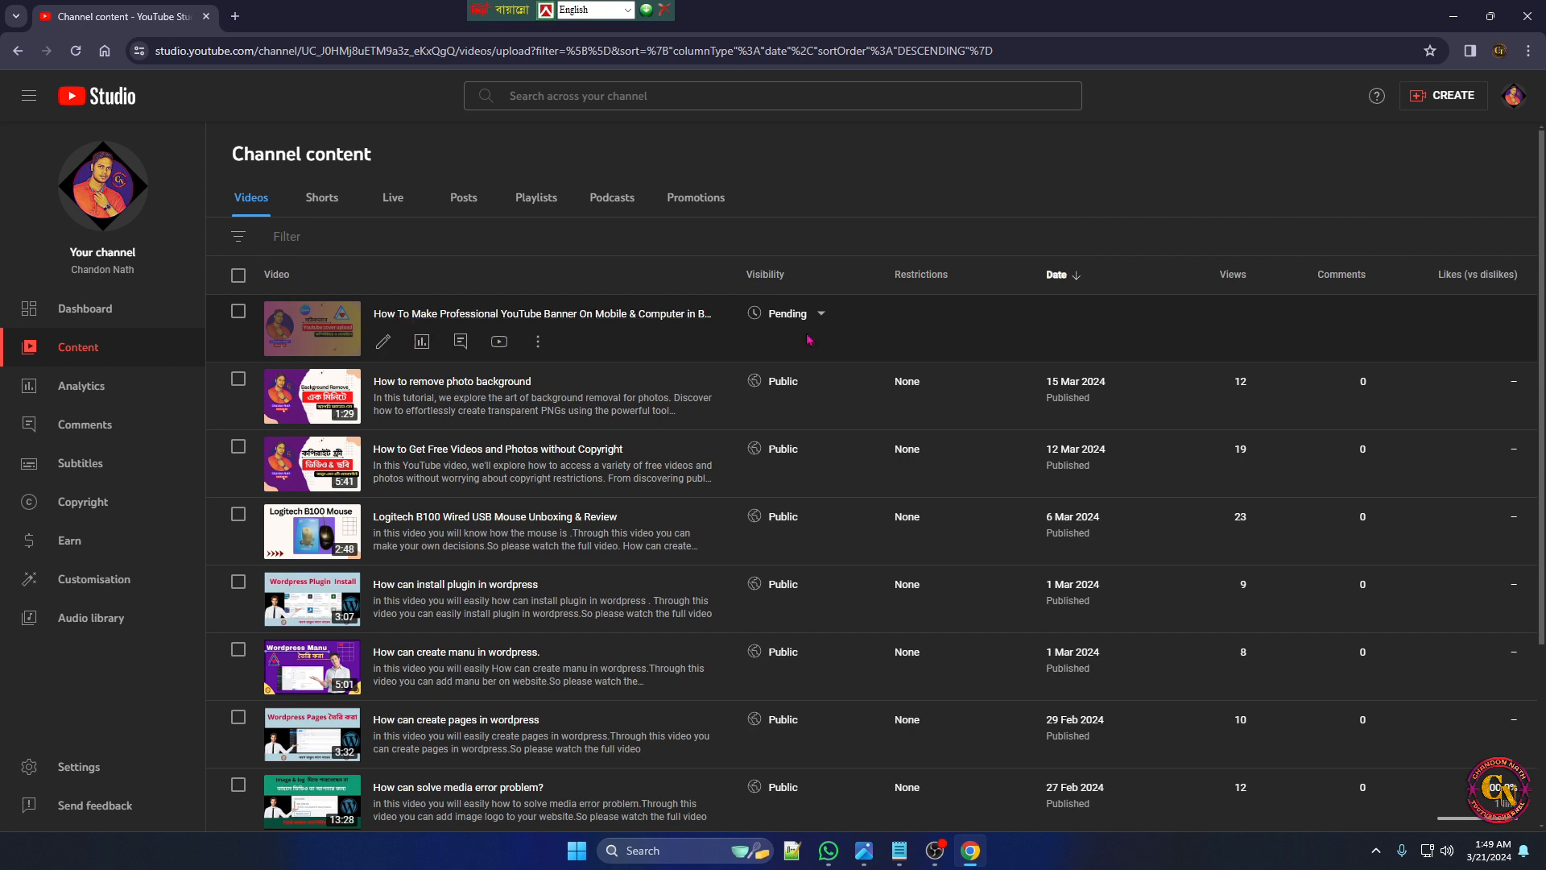
Open the channel's upload defaults and set the default title to a hyphen followed by the channel owner's name in lowercase
mouse_move(822, 339)
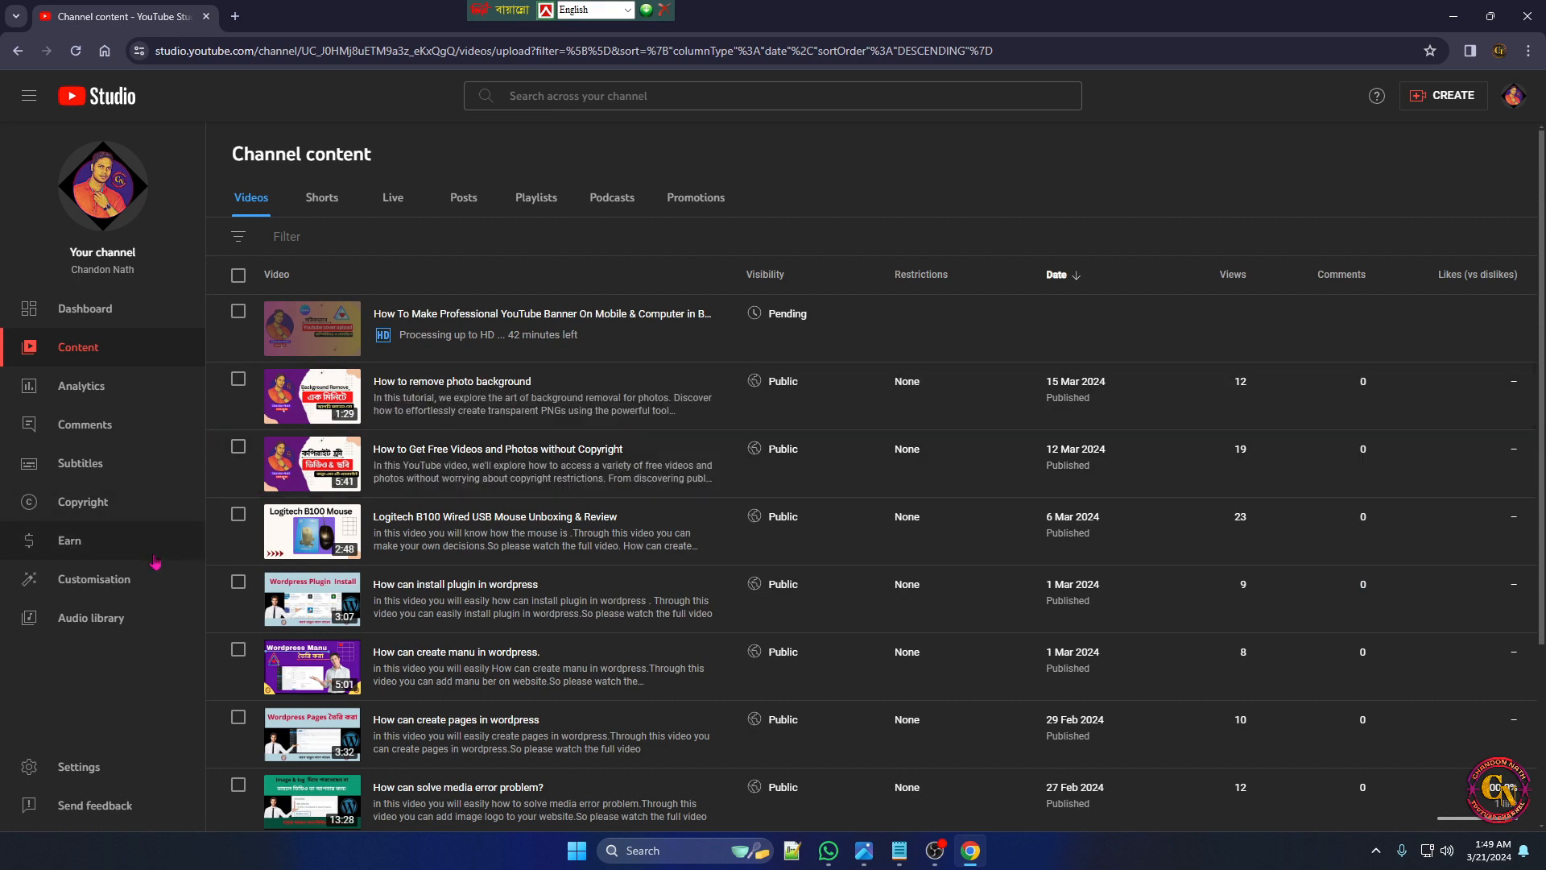
left_click(87, 774)
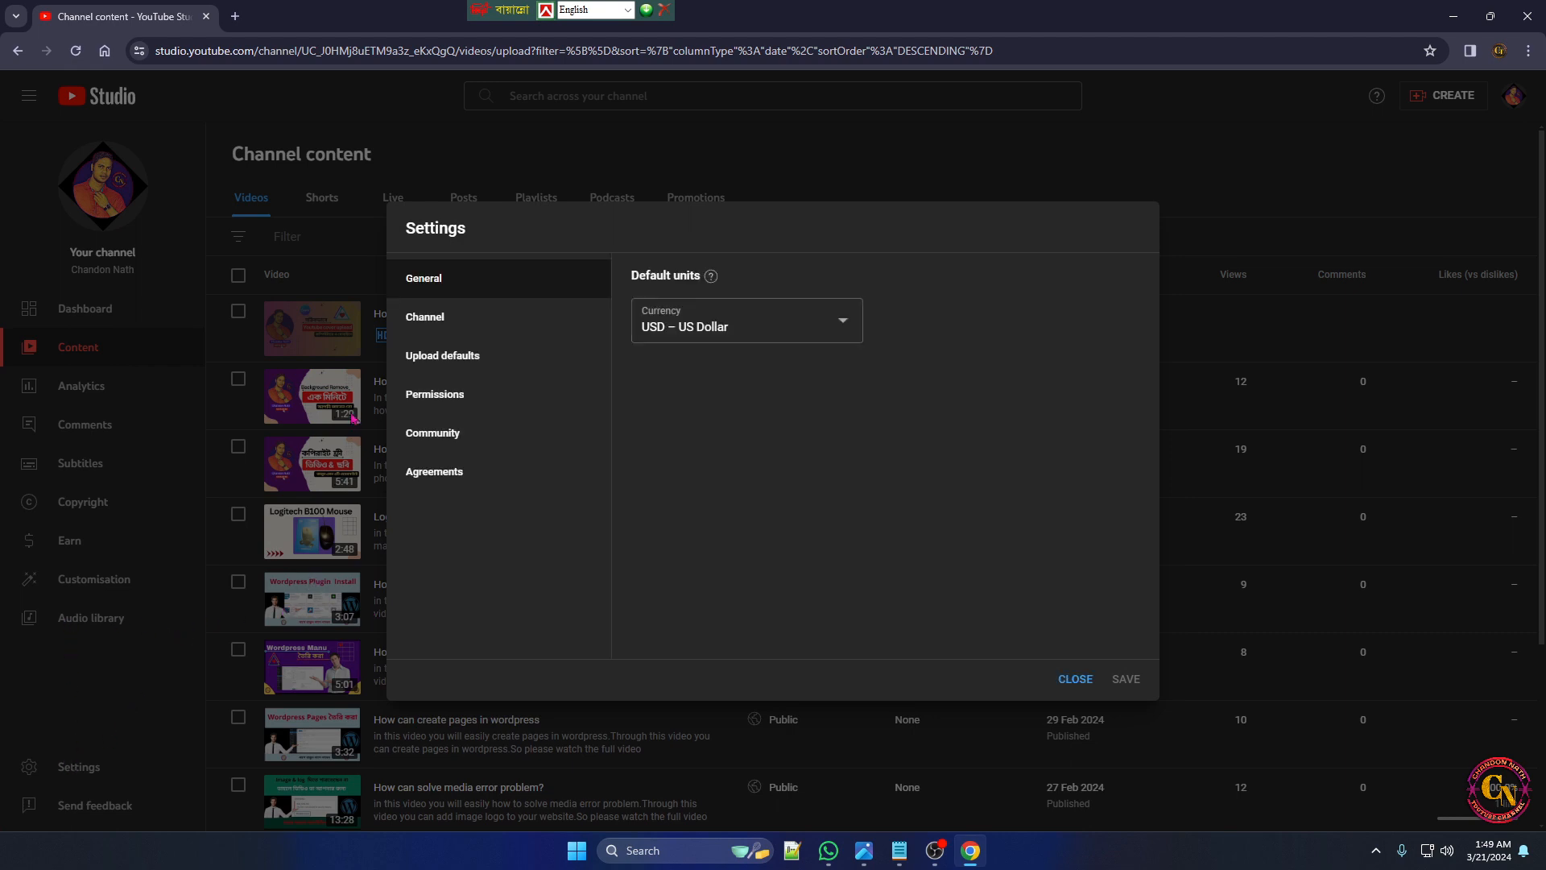
left_click(427, 358)
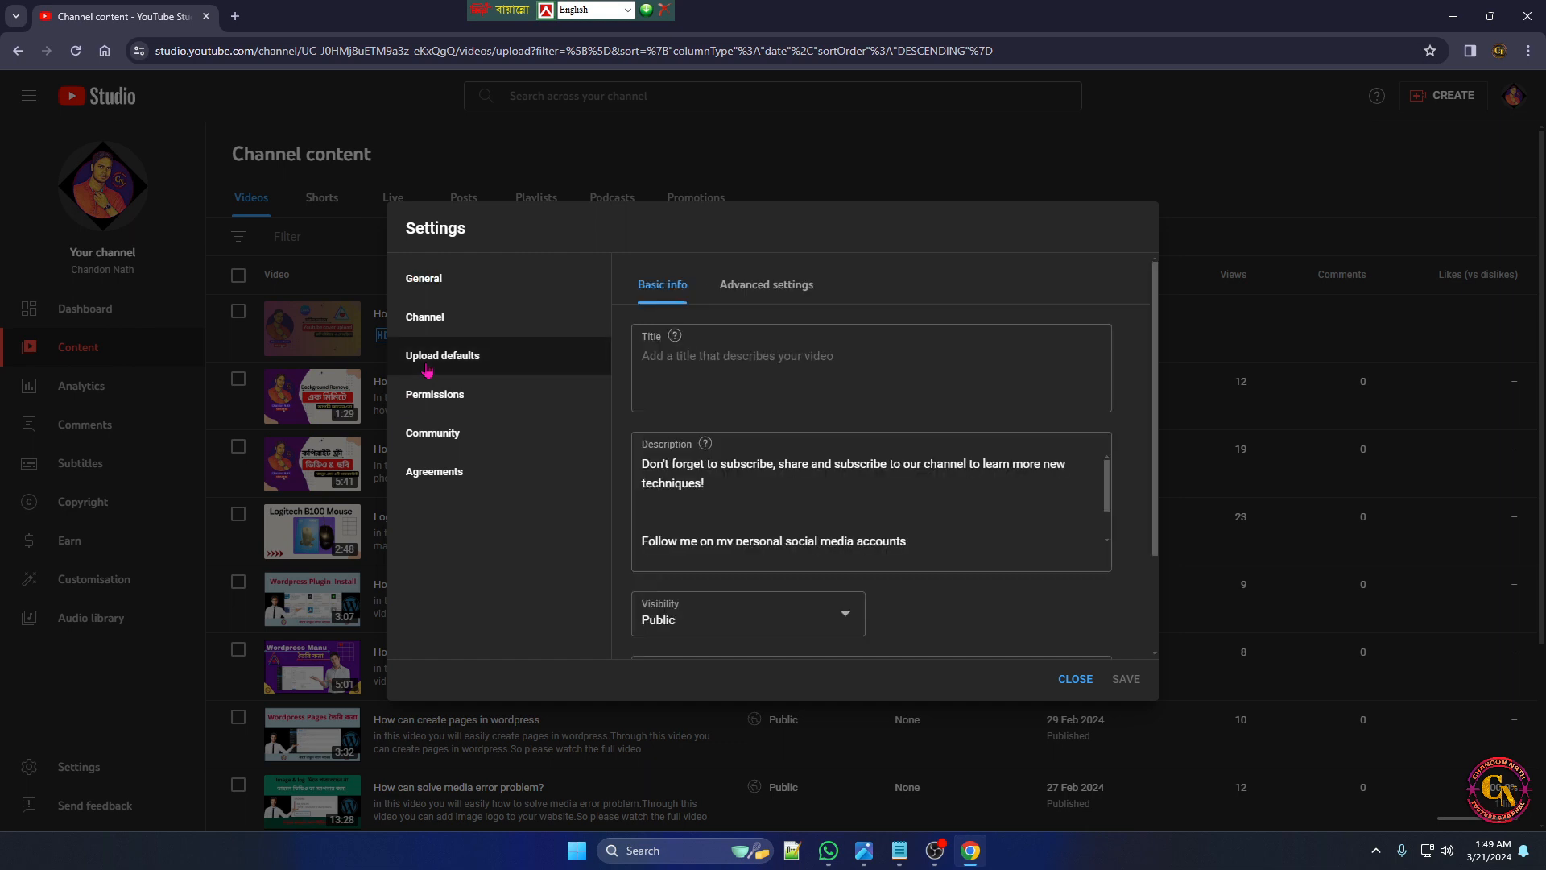
left_click(659, 362)
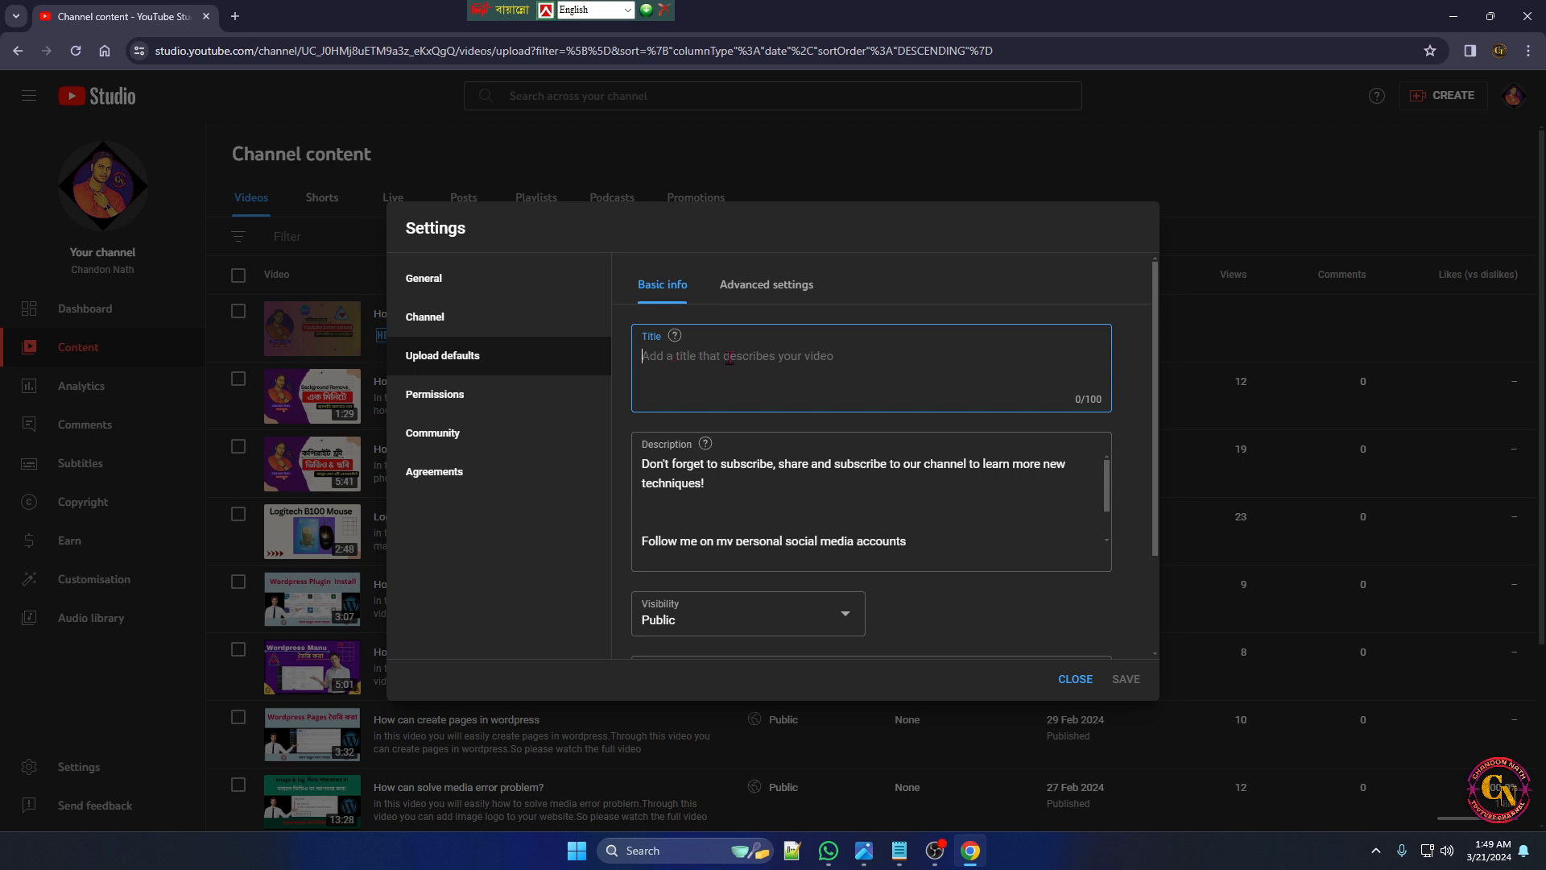
type("-")
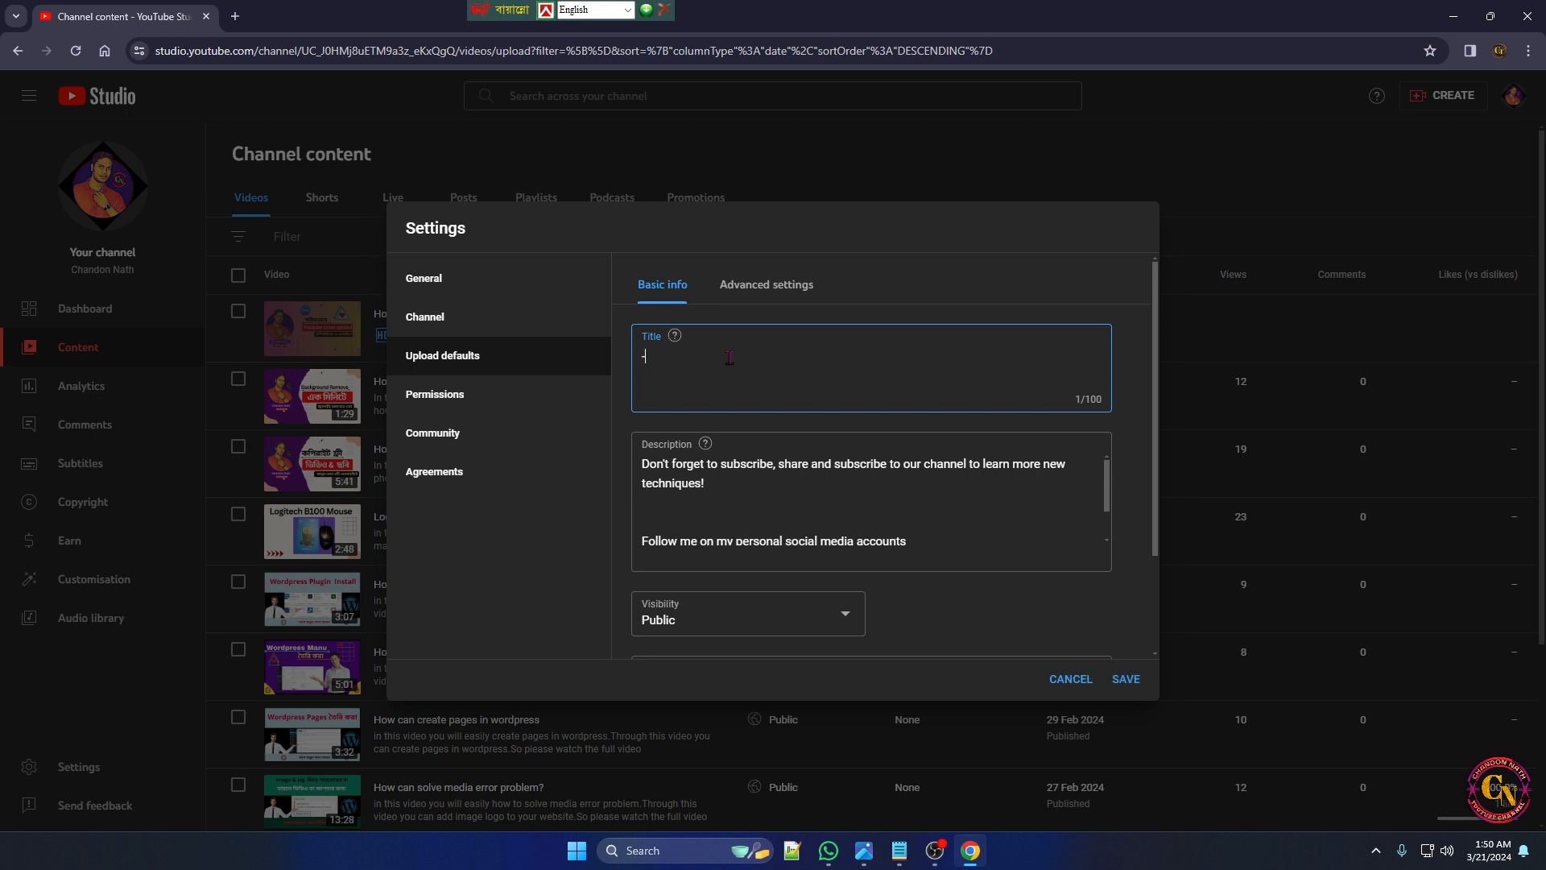
type("chandon nath")
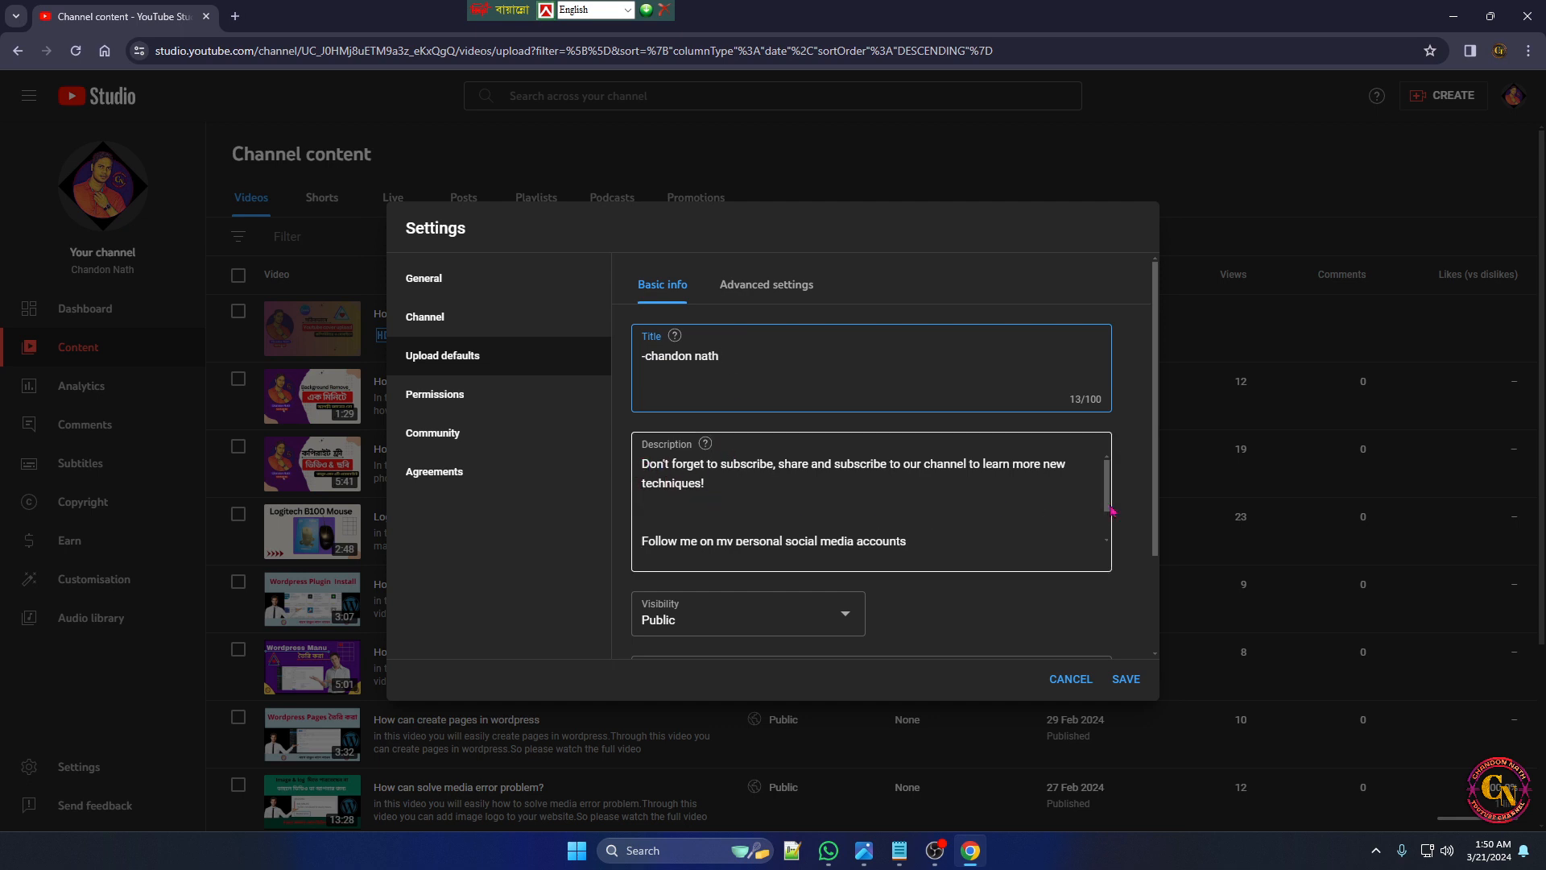
Review the default description, visibility options, tags and advanced settings, and save the upload defaults
left_click_drag(1112, 510, 1117, 530)
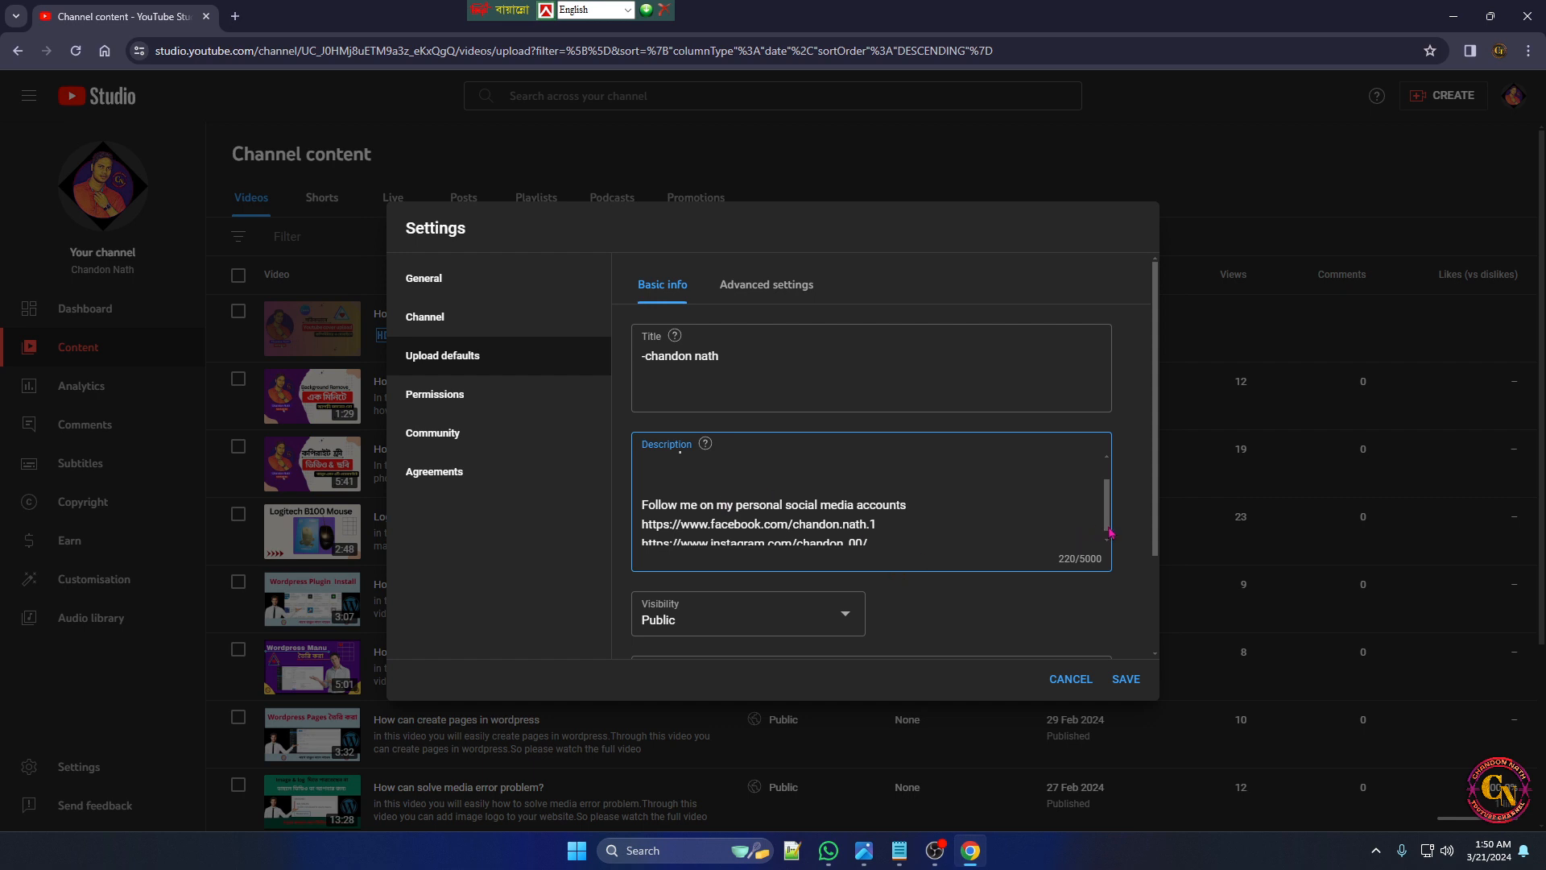
left_click_drag(1109, 528, 1110, 536)
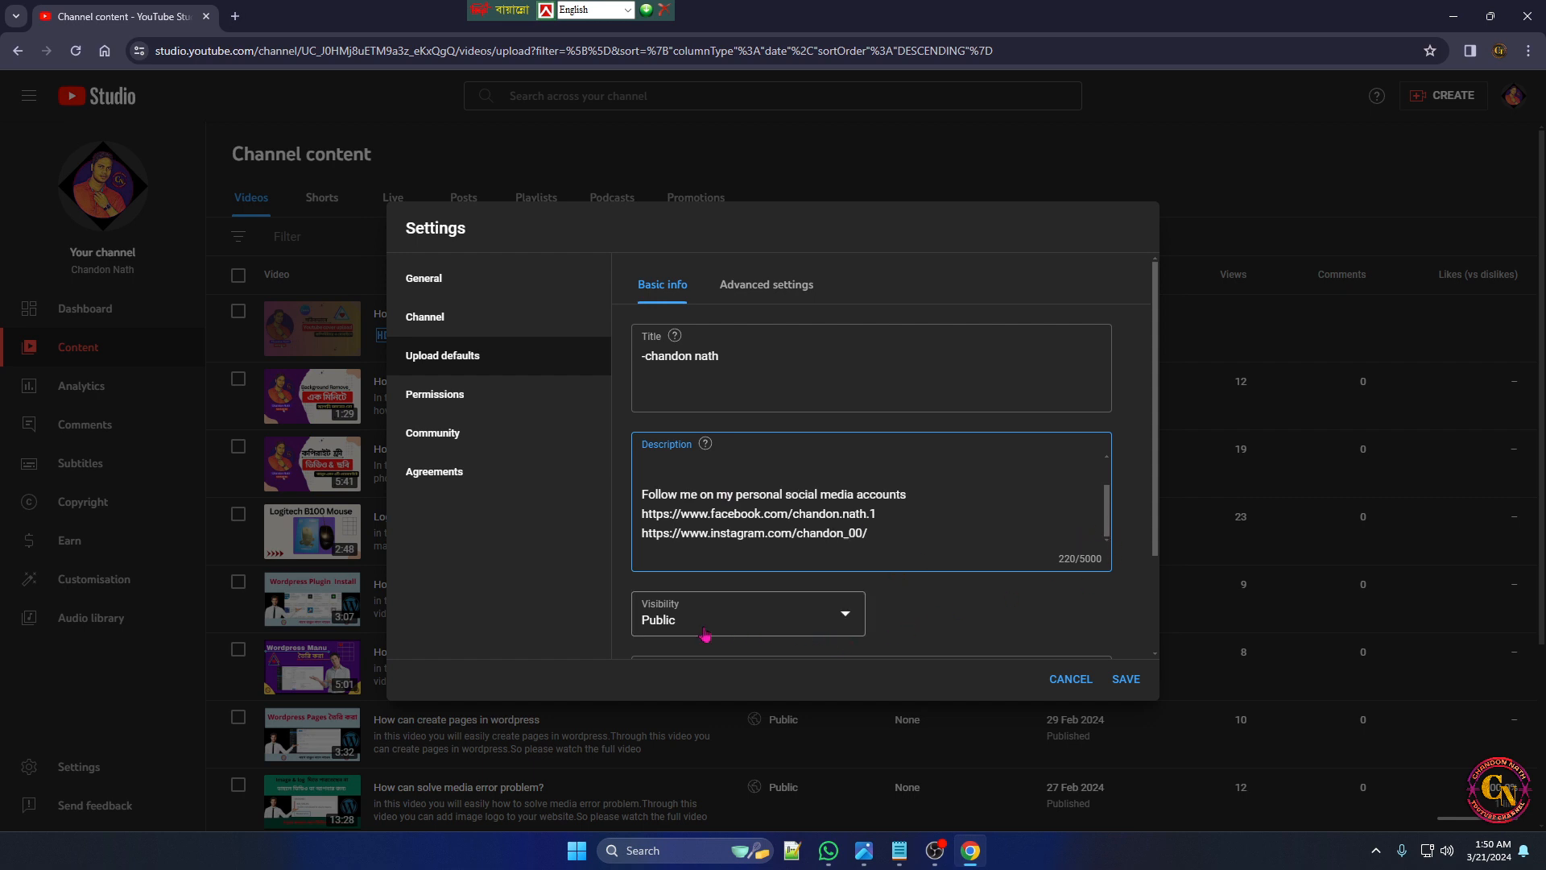
left_click(851, 617)
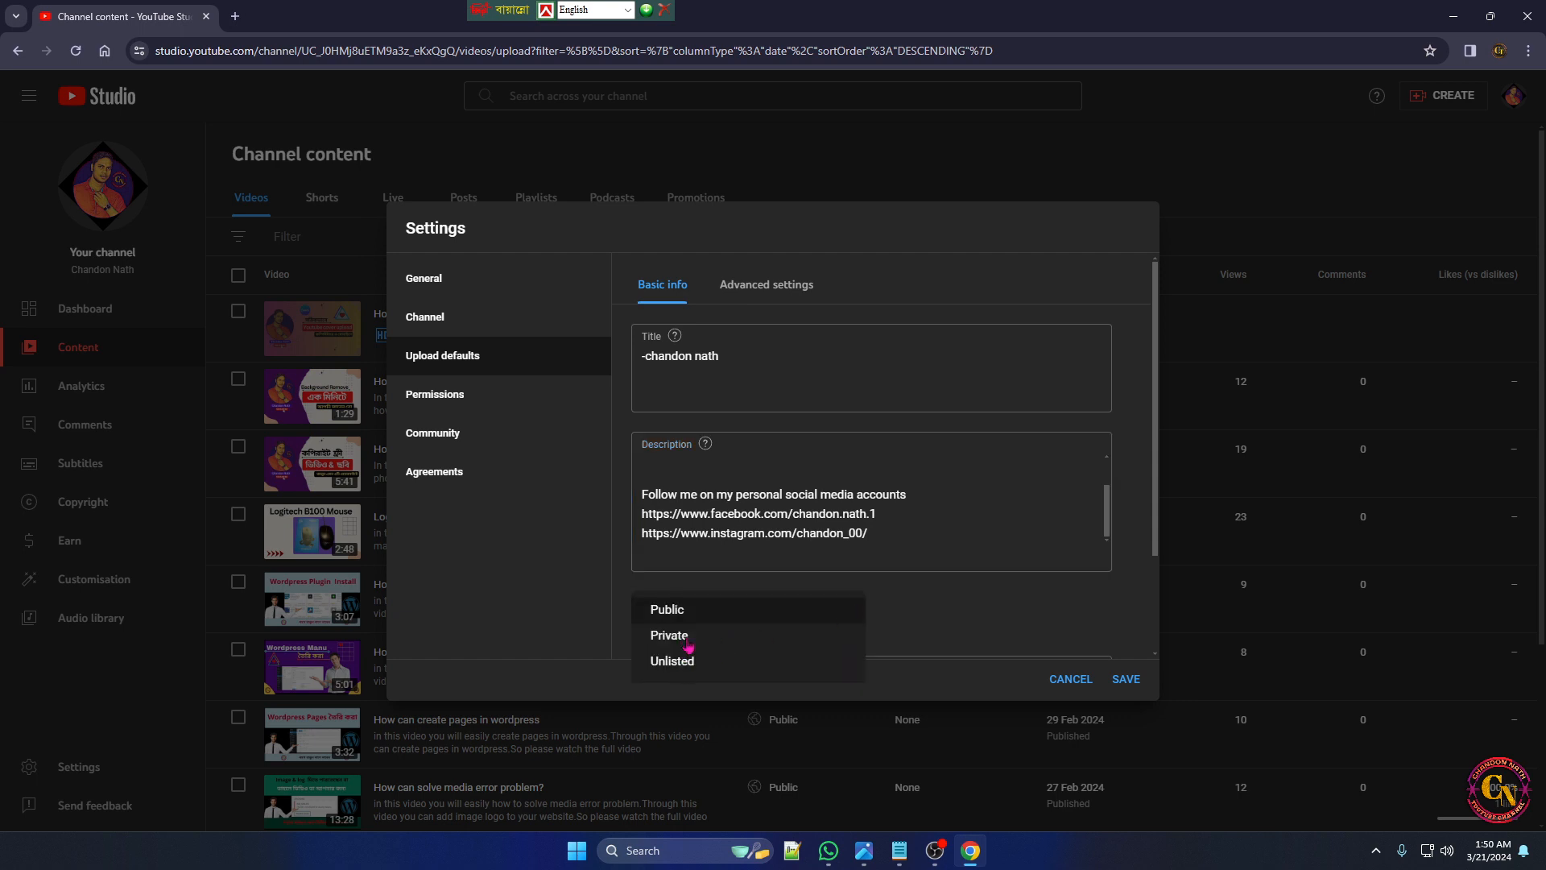
left_click(882, 628)
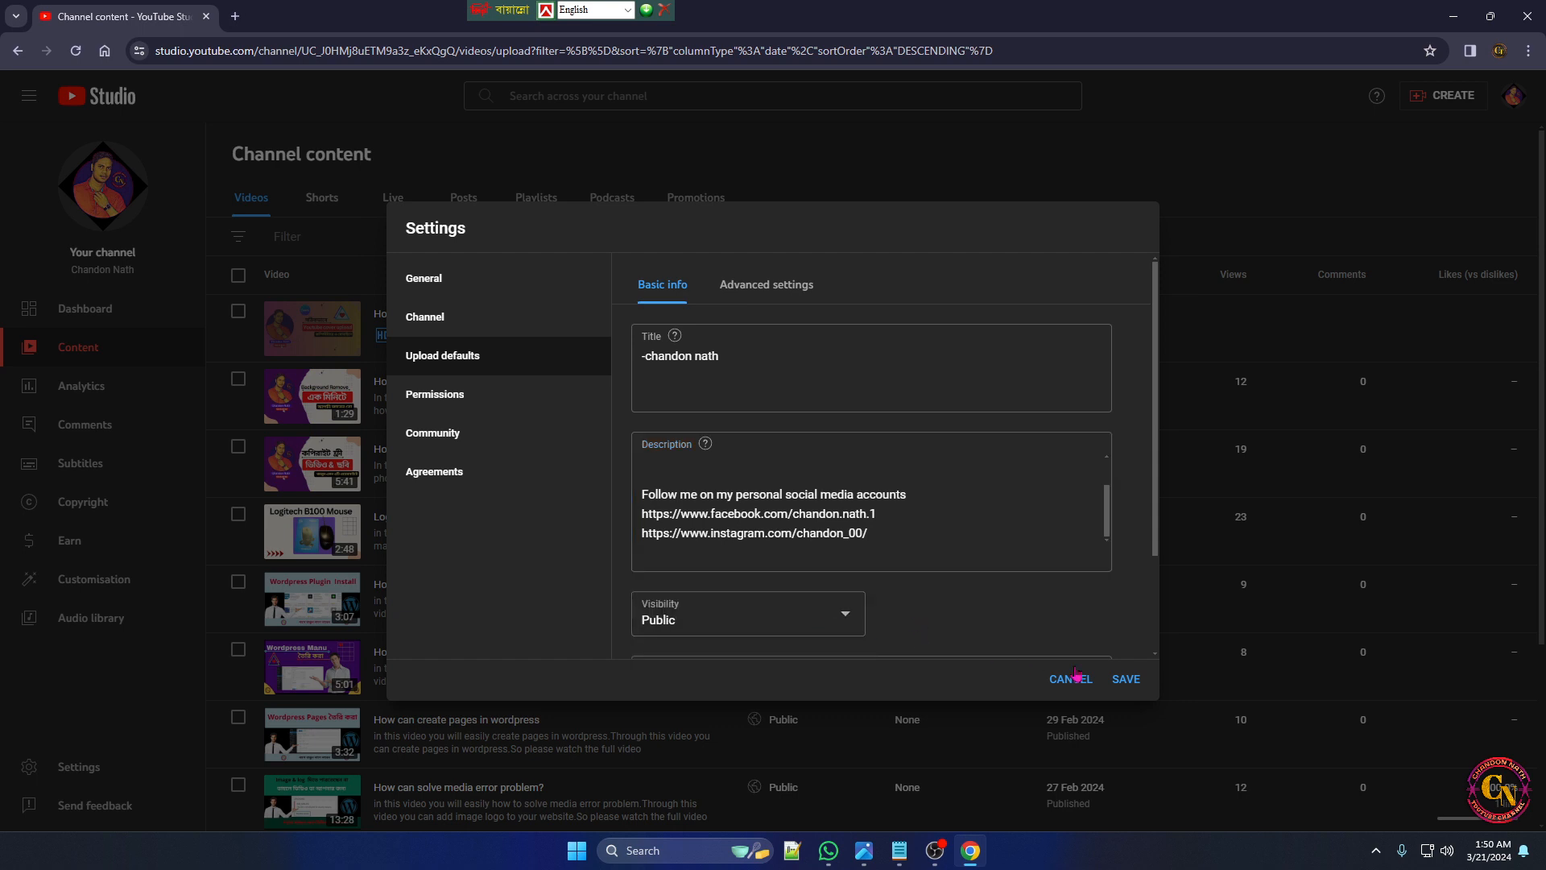
scroll(1012, 576, "down", 1)
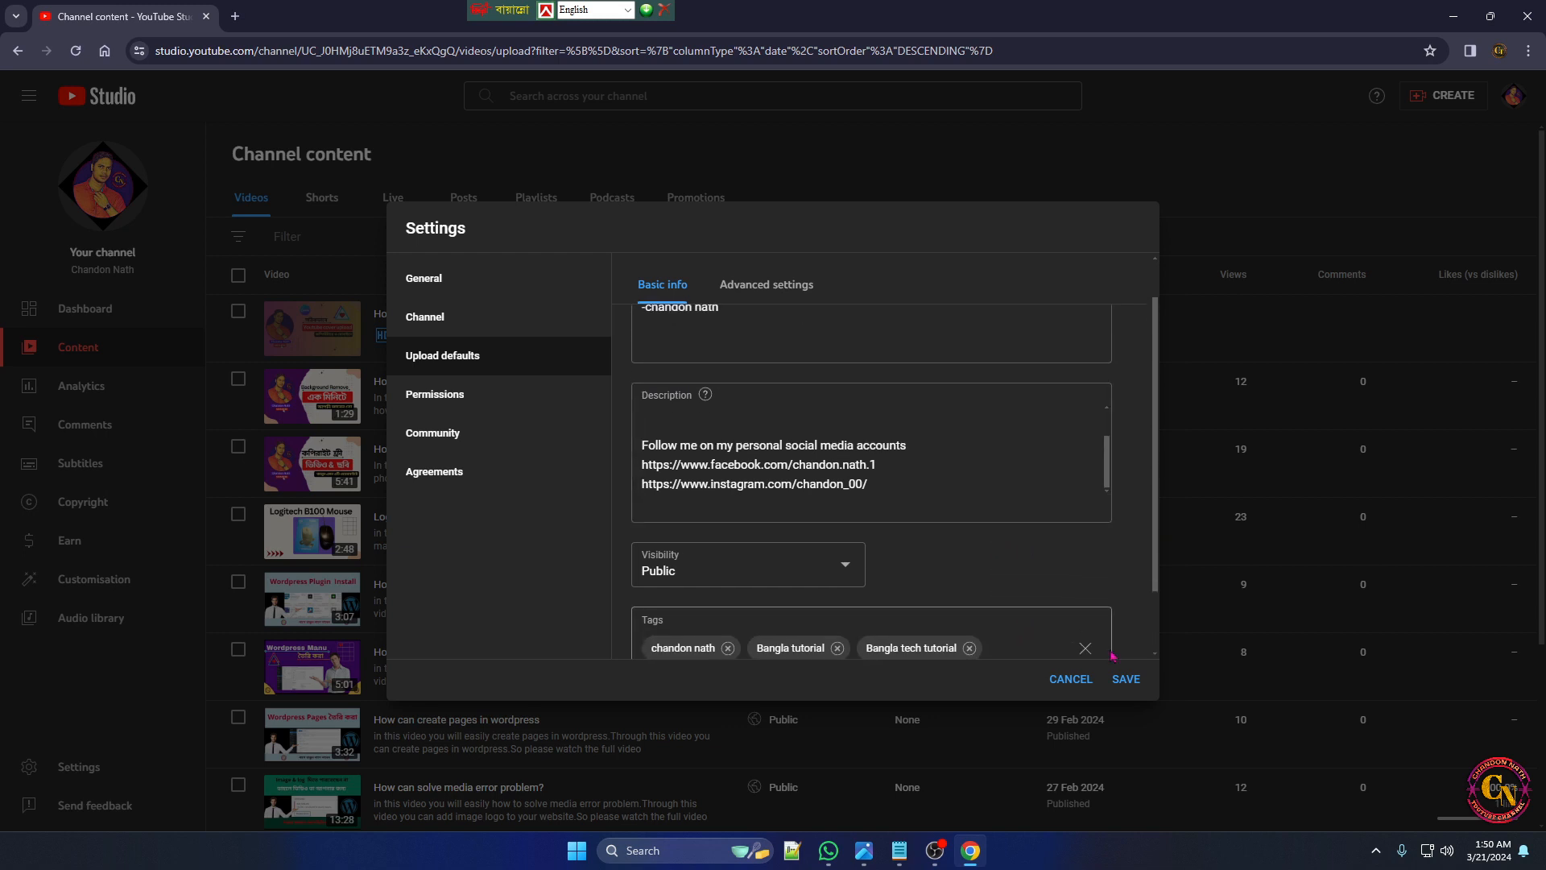
left_click(755, 296)
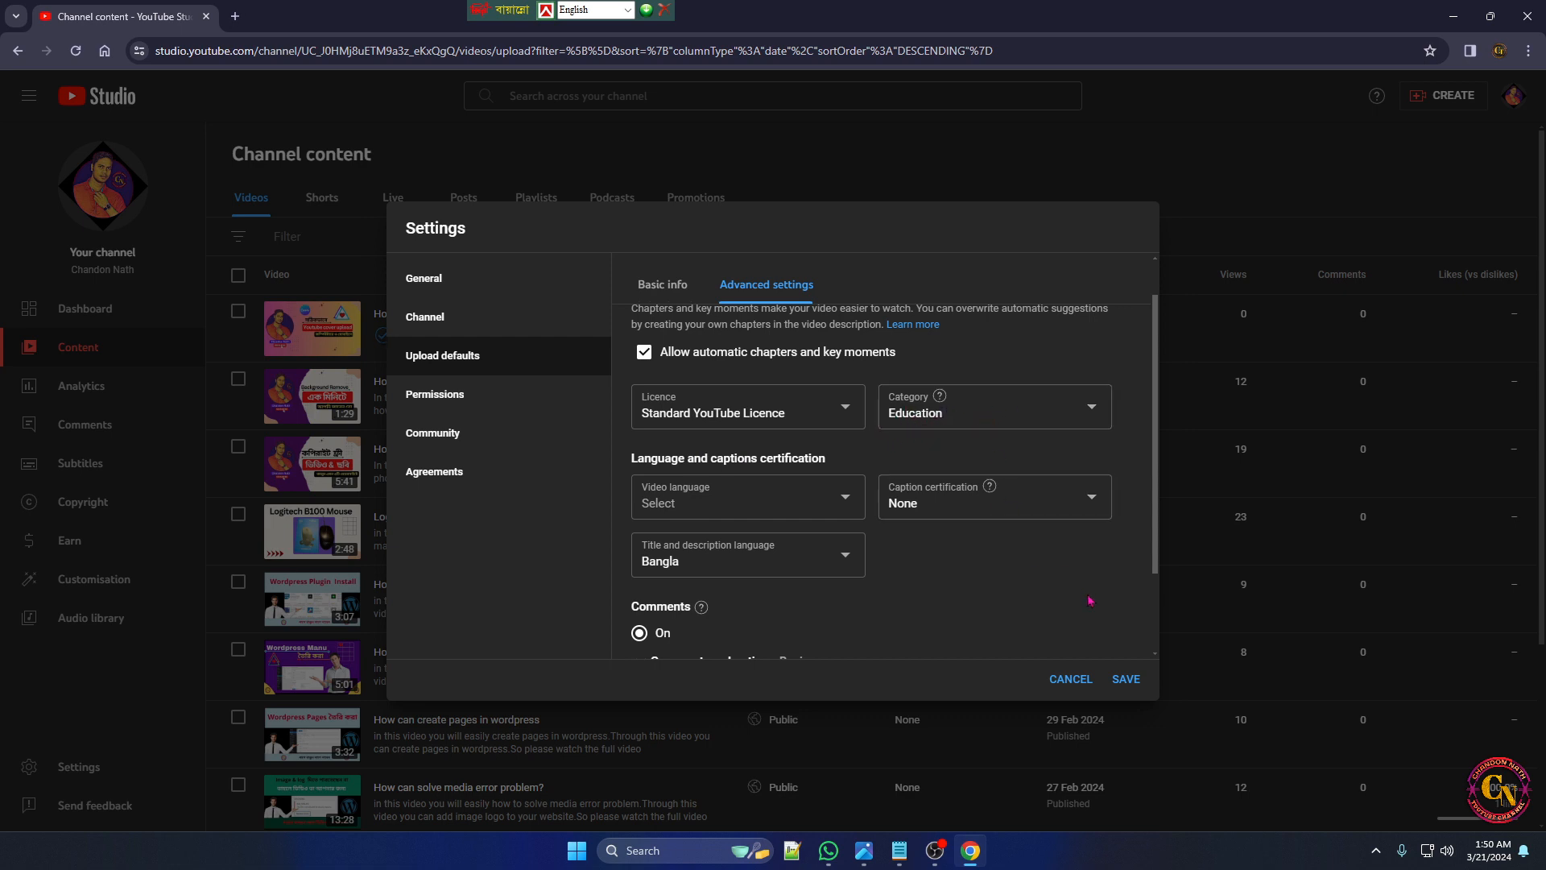
left_click(1126, 678)
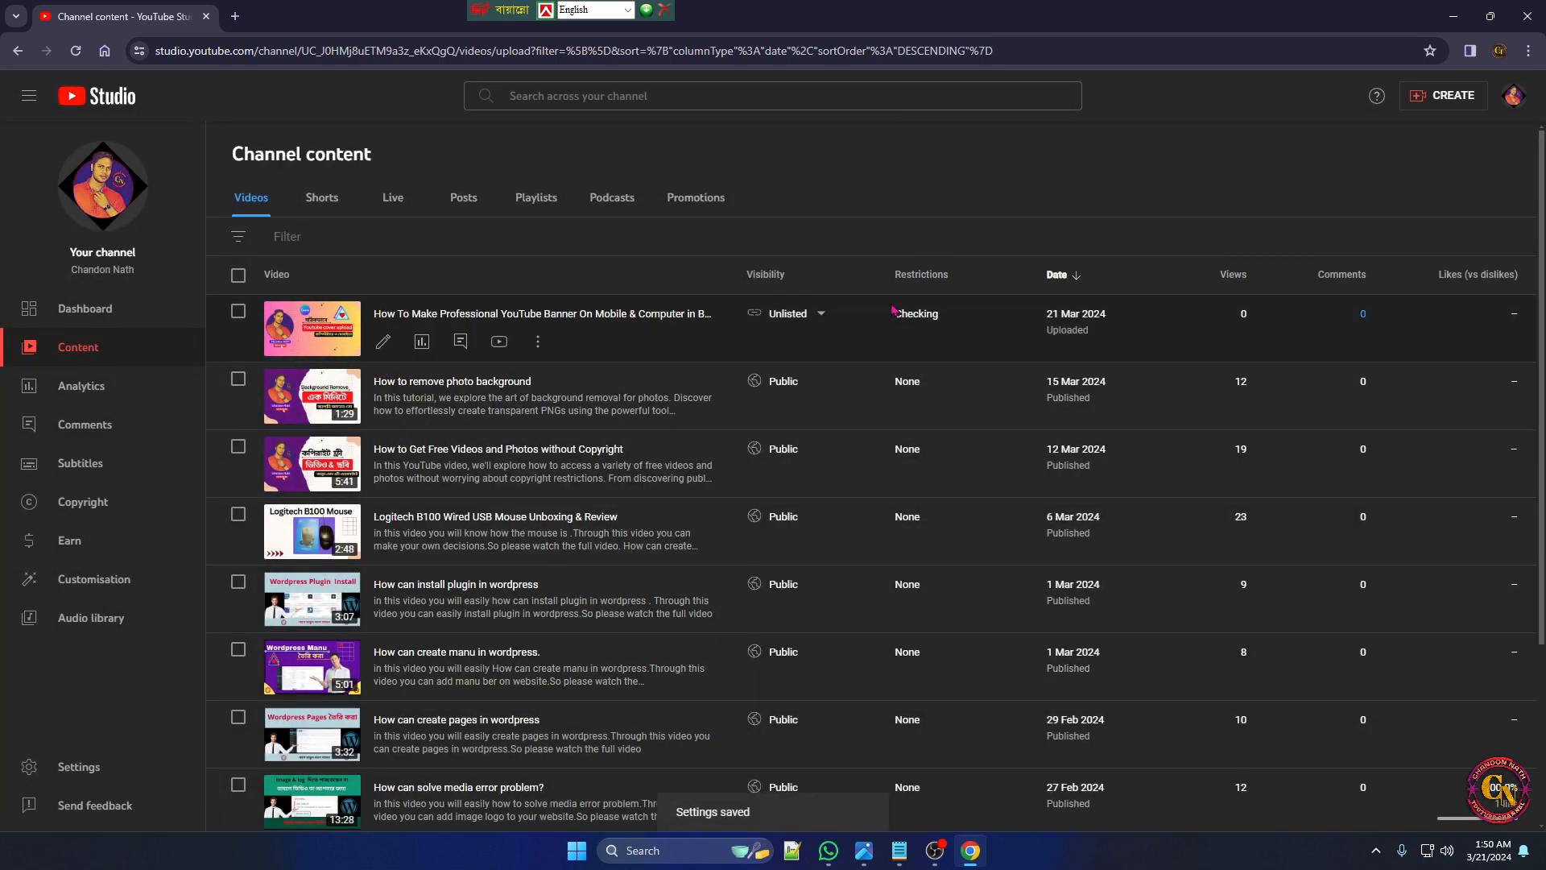
View the save-or-publish visibility options of the "How to remove photo background" video and close them without changing anything
mouse_move(909, 333)
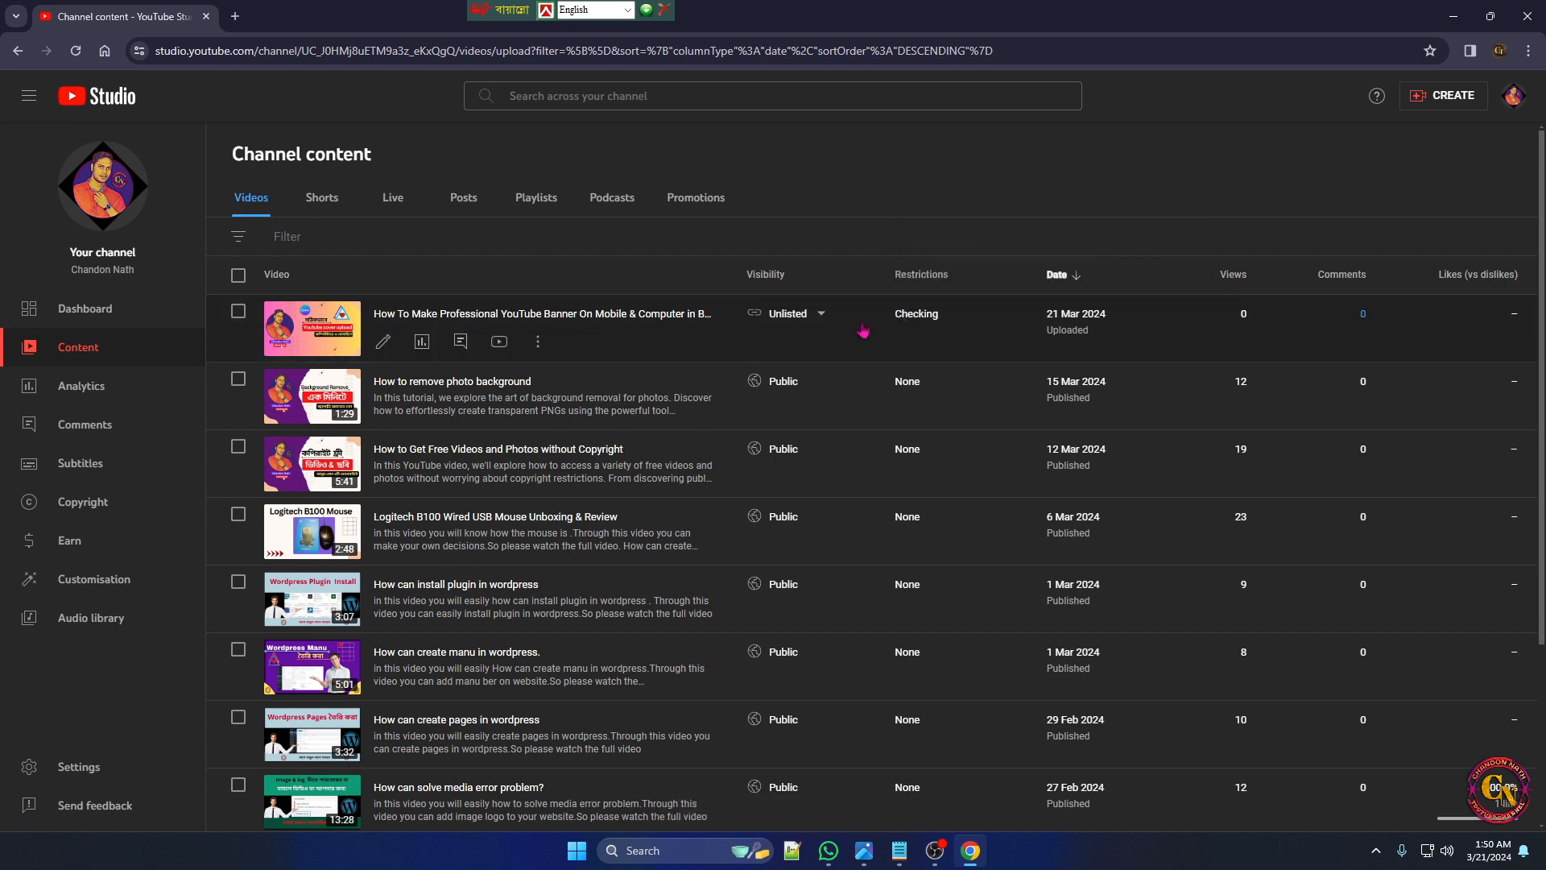
mouse_move(913, 306)
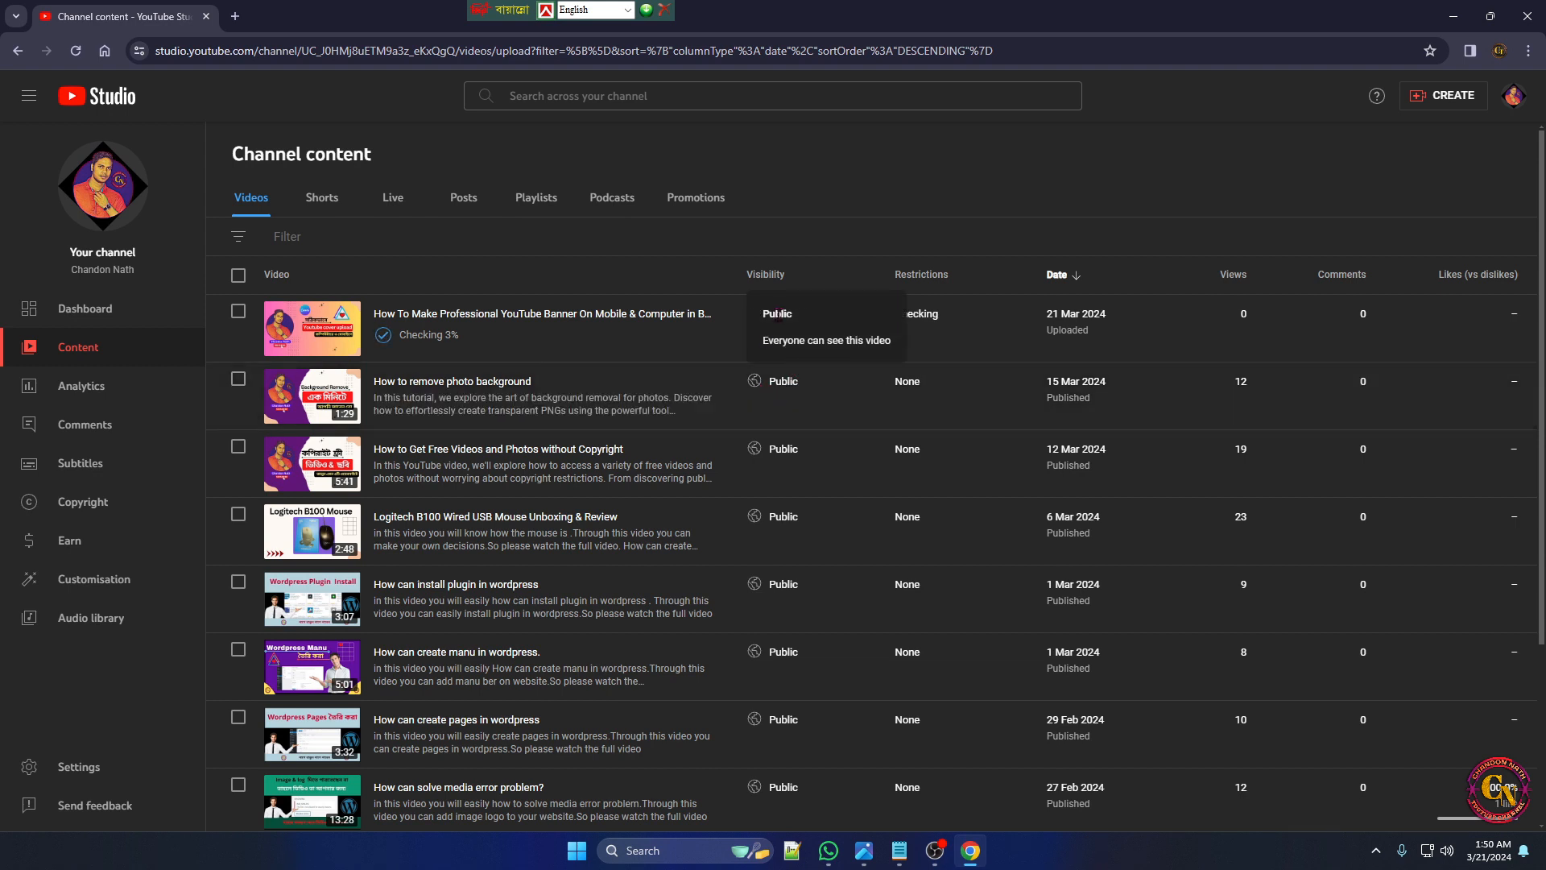
left_click(812, 382)
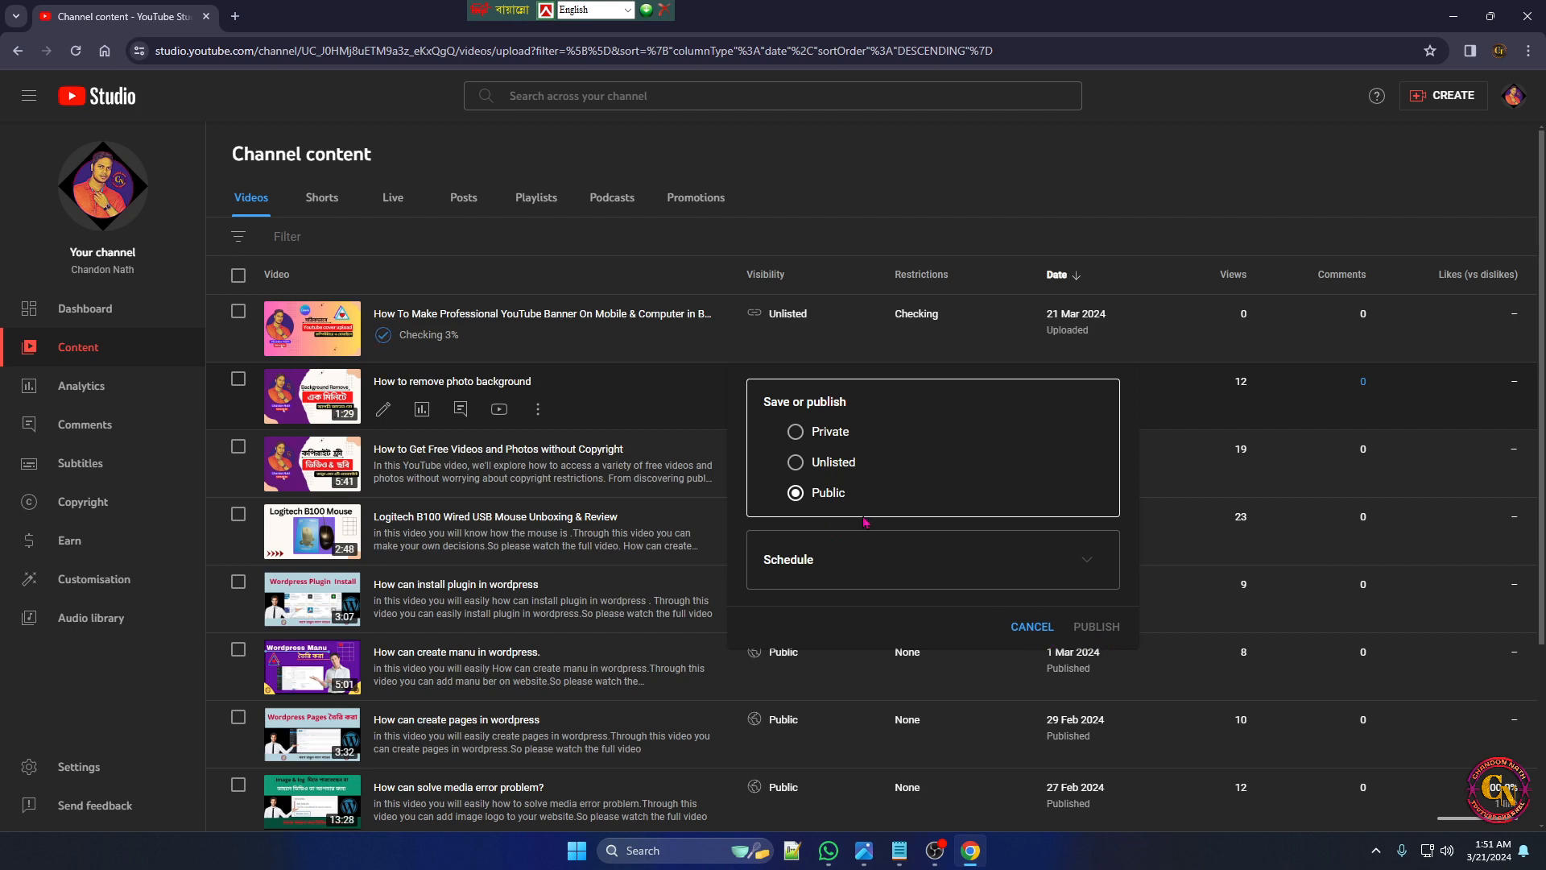
left_click(697, 419)
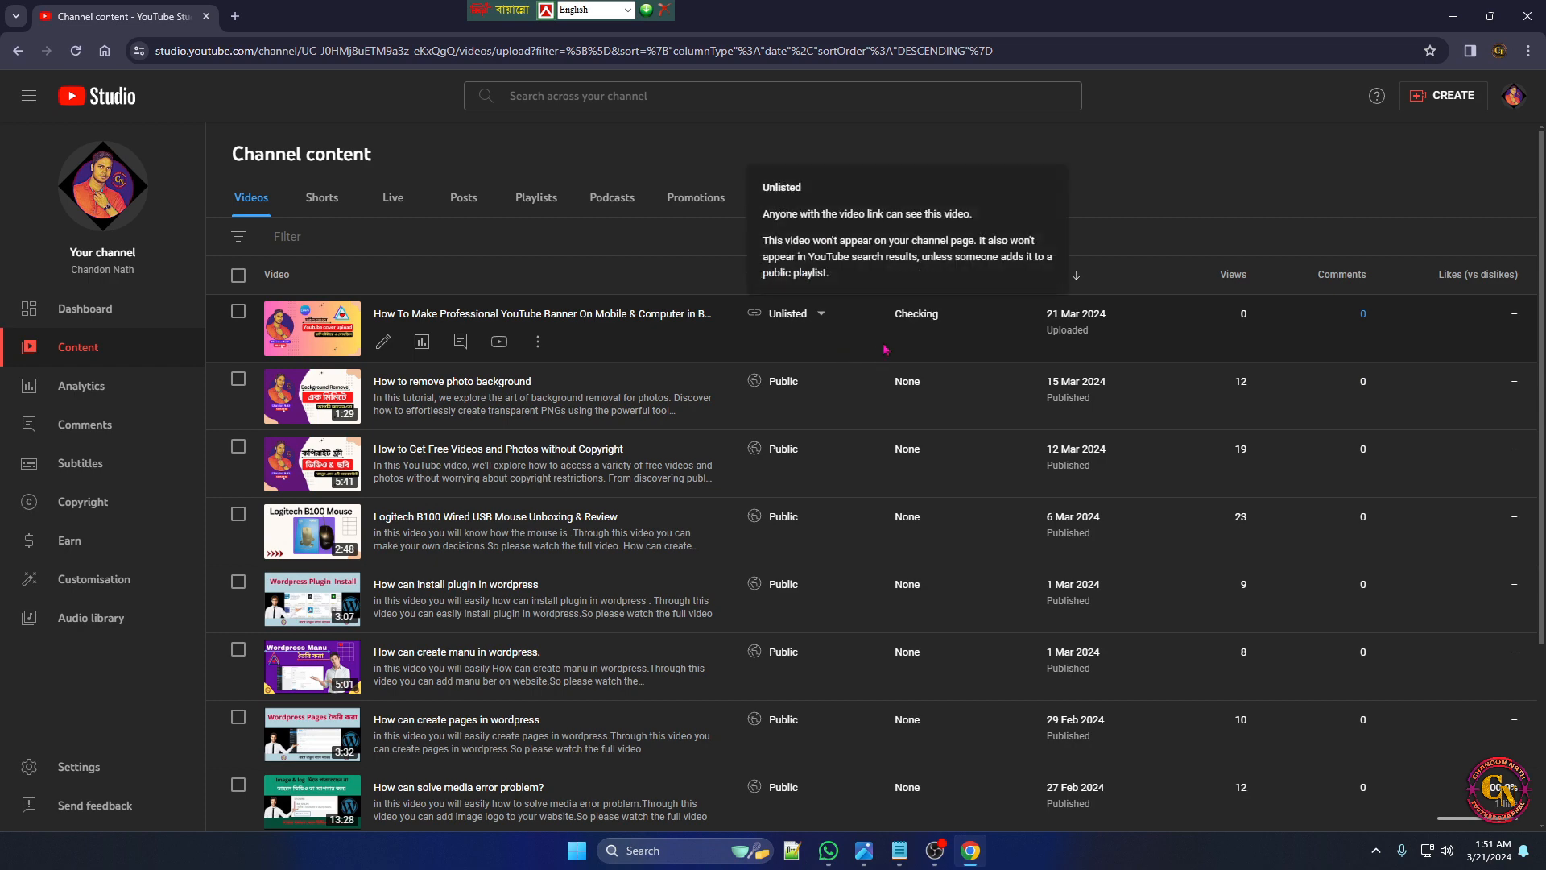
left_click(1450, 27)
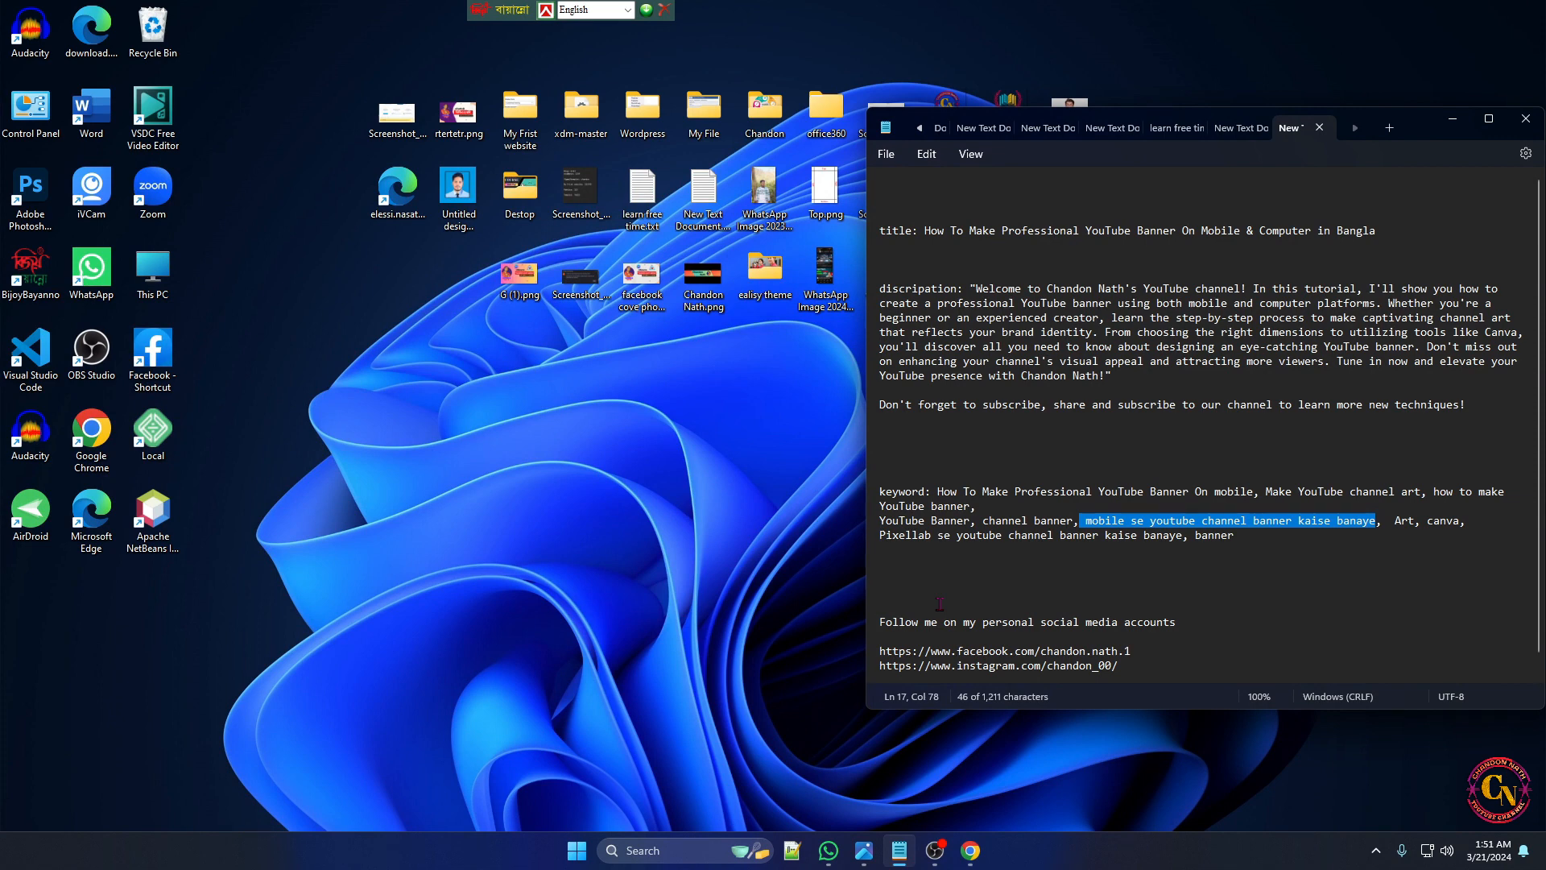
mouse_move(934, 850)
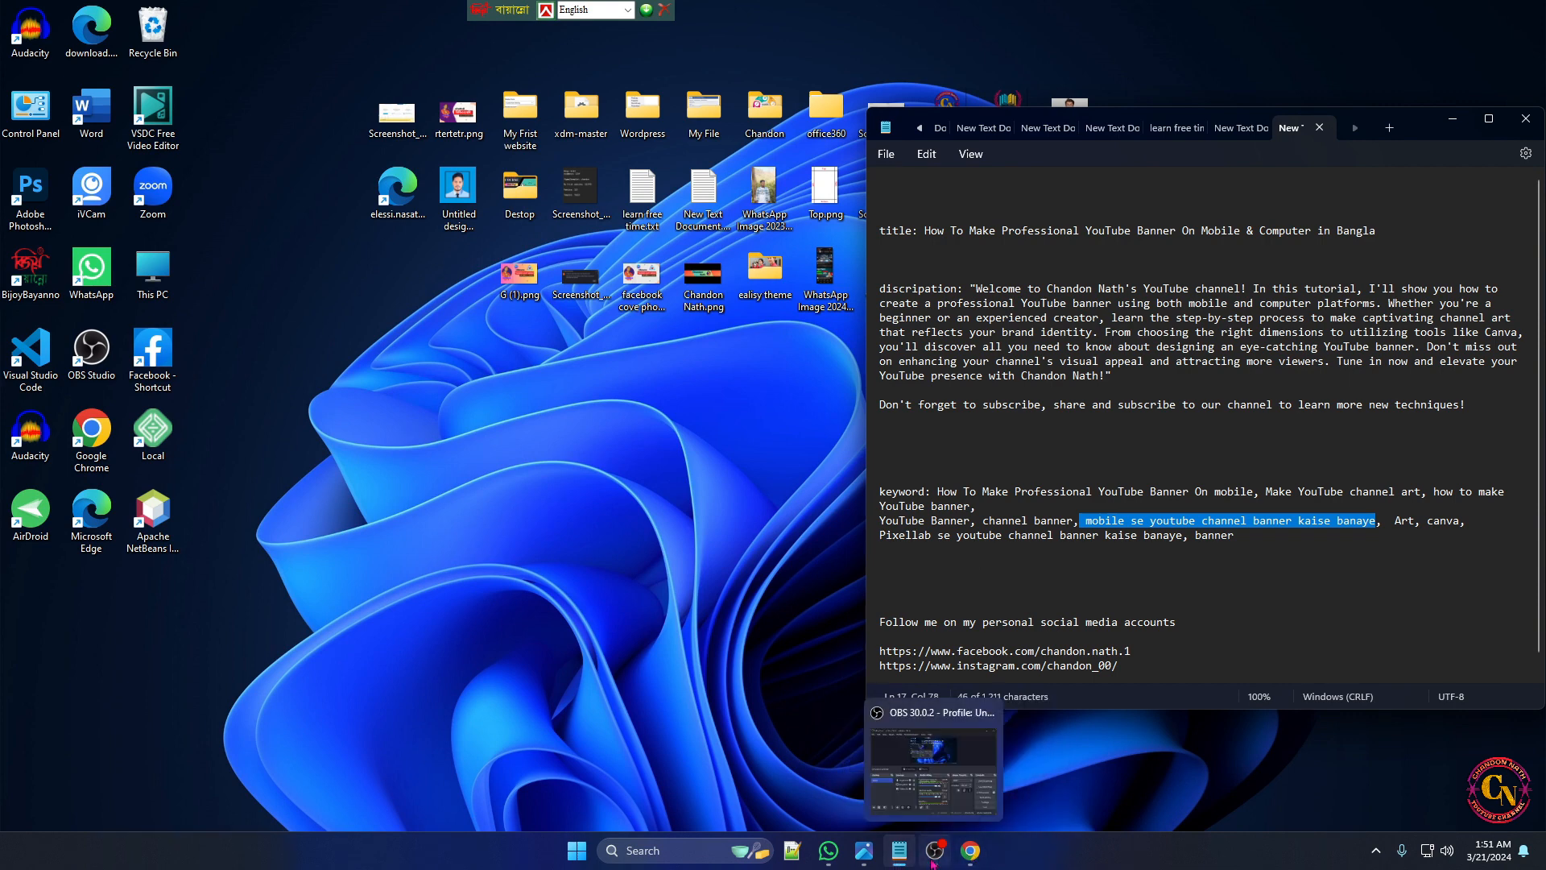
mouse_move(829, 864)
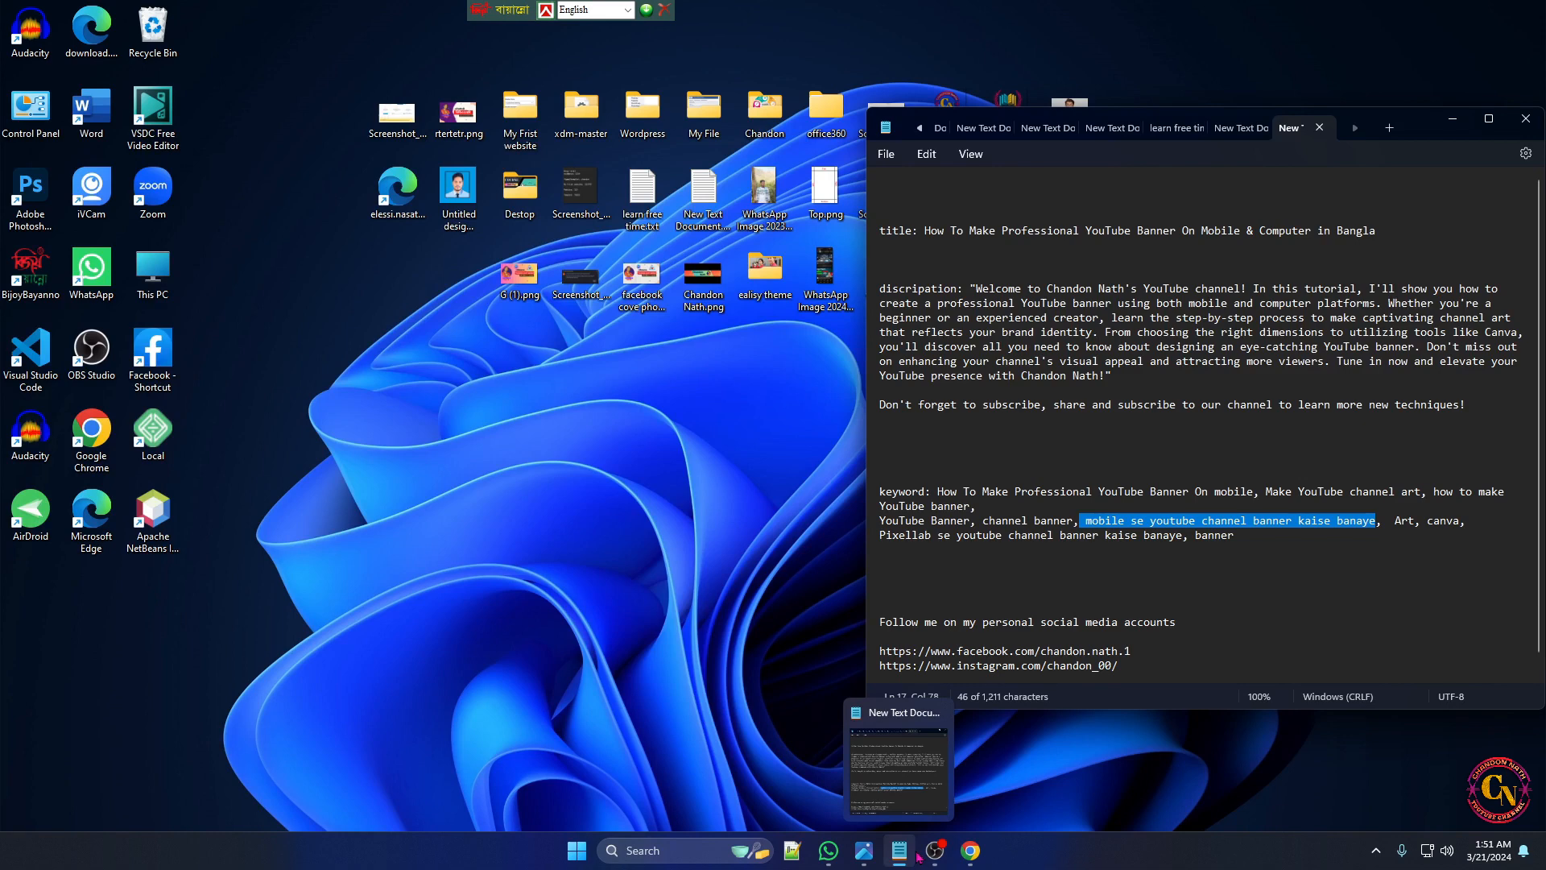
left_click(970, 850)
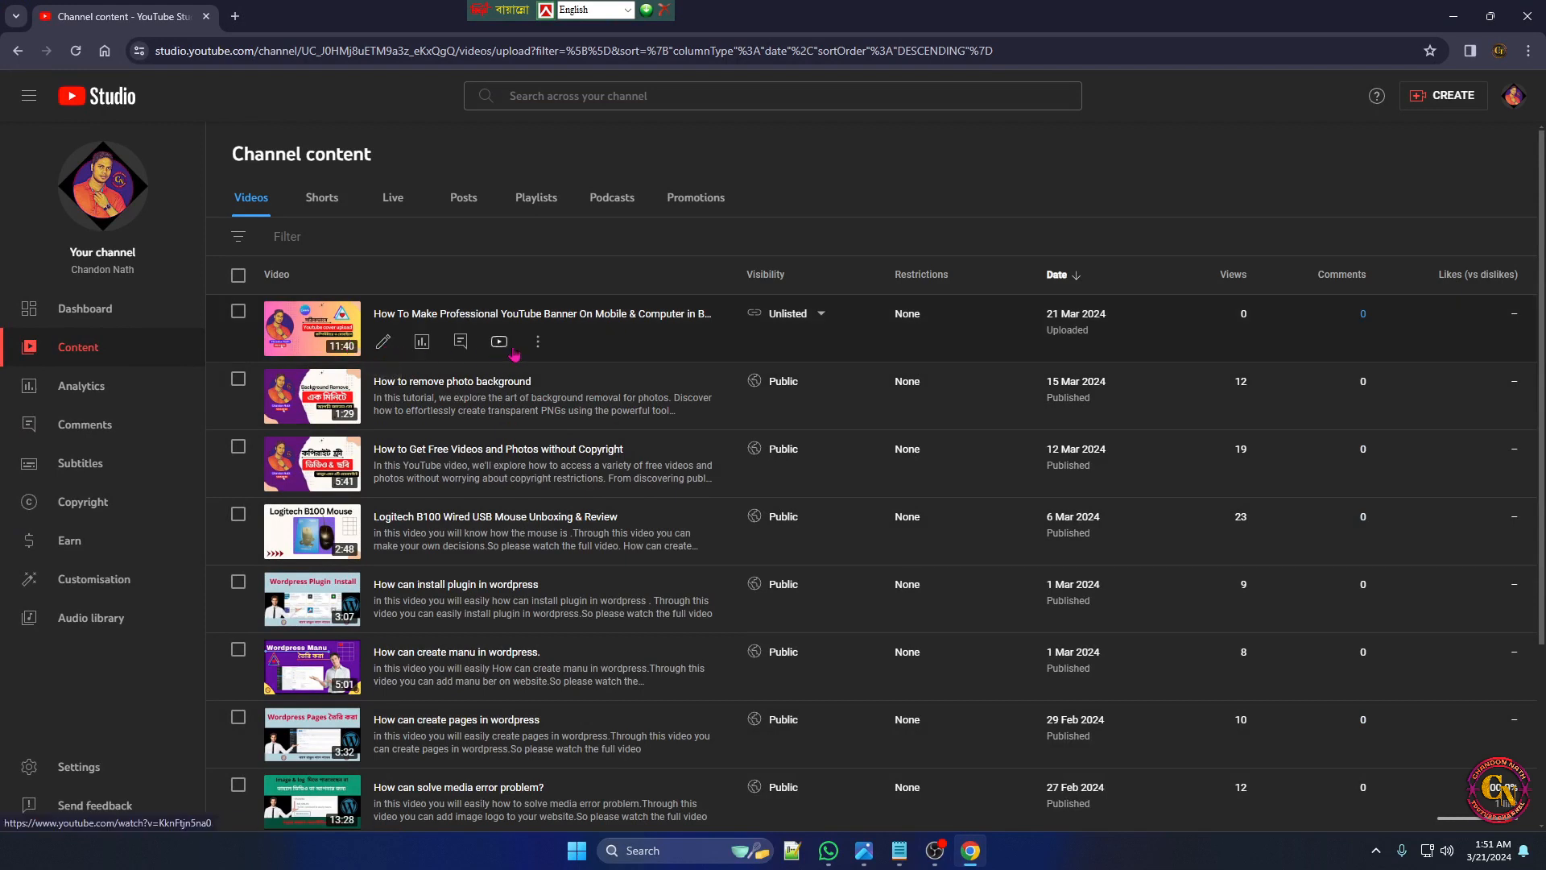